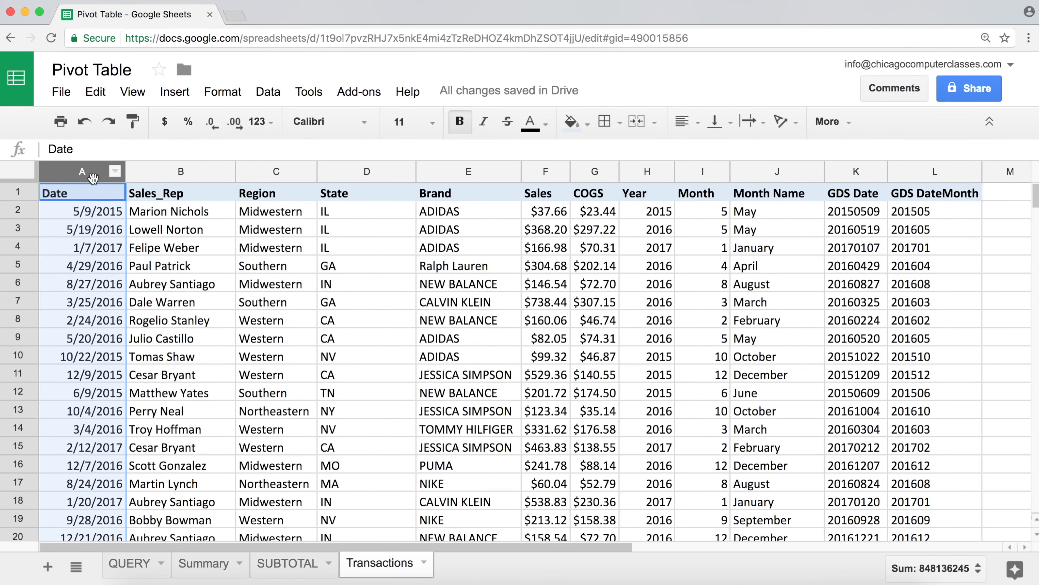
left_click(88, 294)
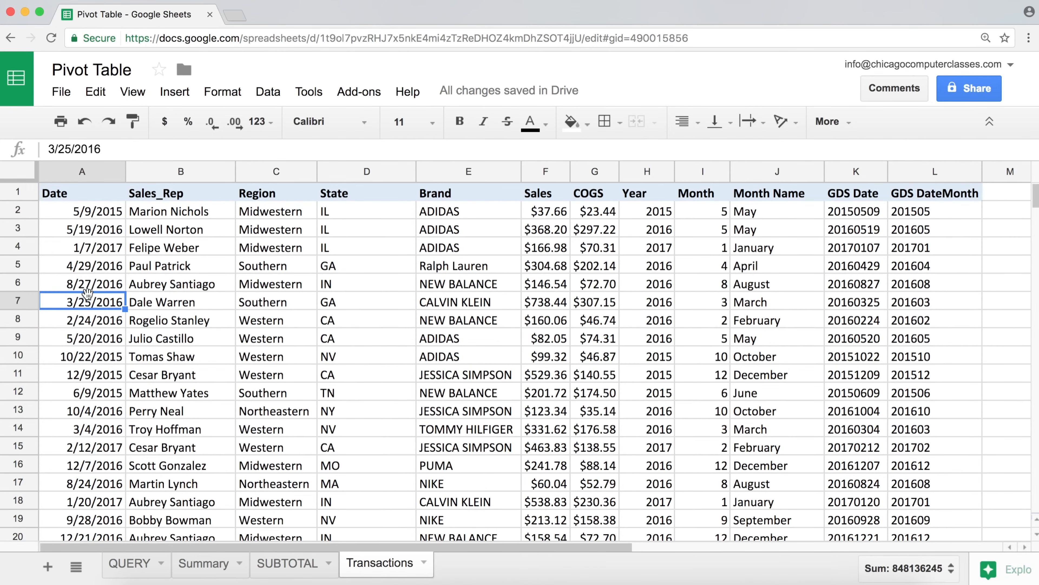
left_click(105, 212)
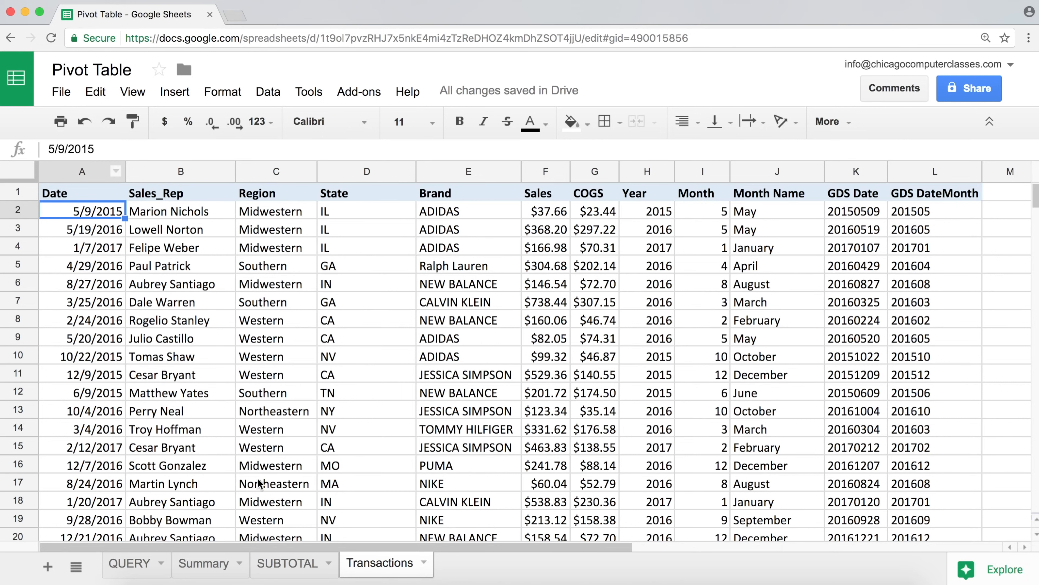
Enter the date 7/1/2017 in cell F1 of the QUERY sheet.
left_click(142, 569)
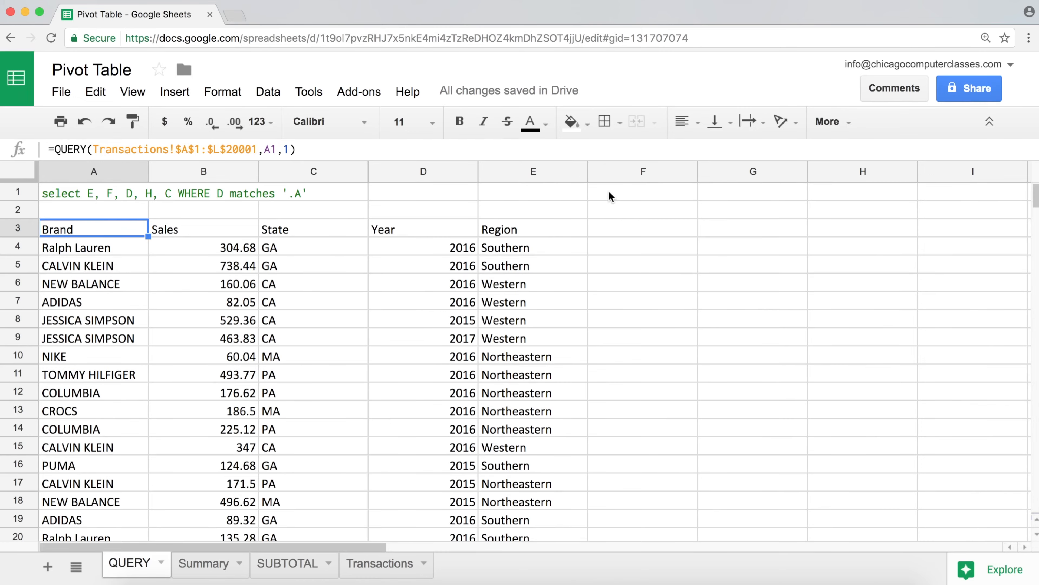
left_click(626, 200)
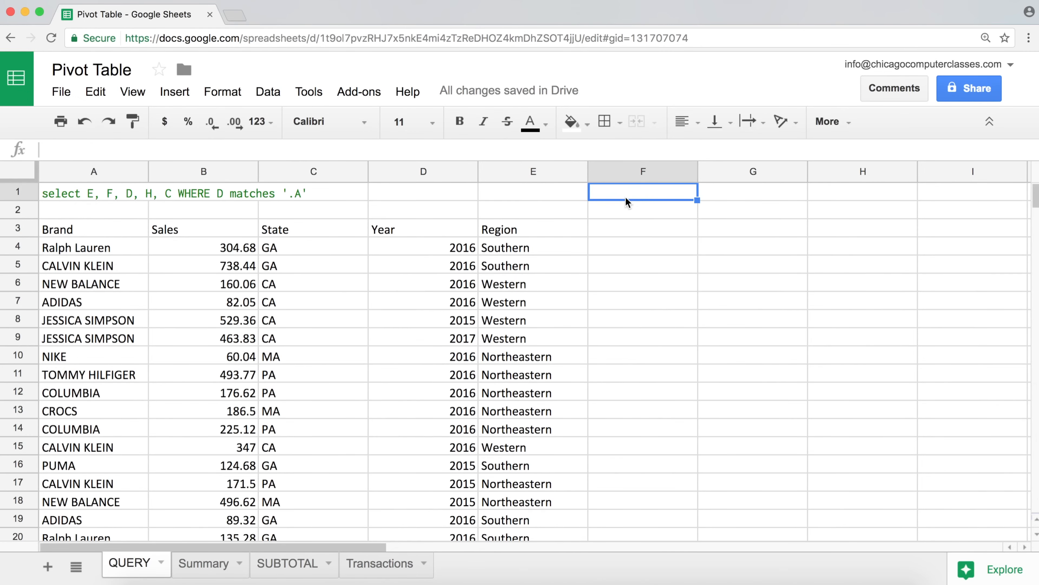
type("7")
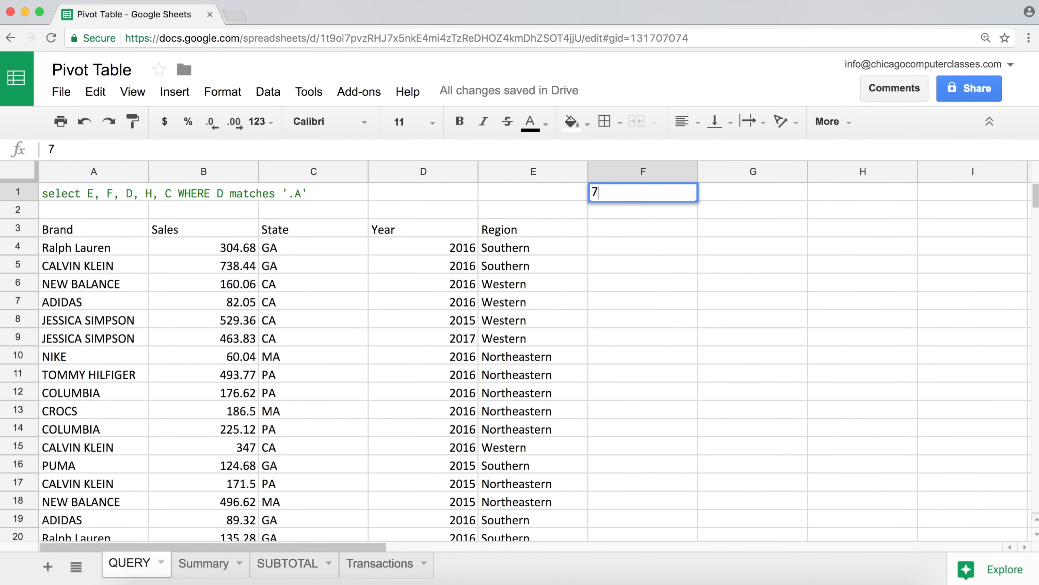
type("/1/2017")
key("Return")
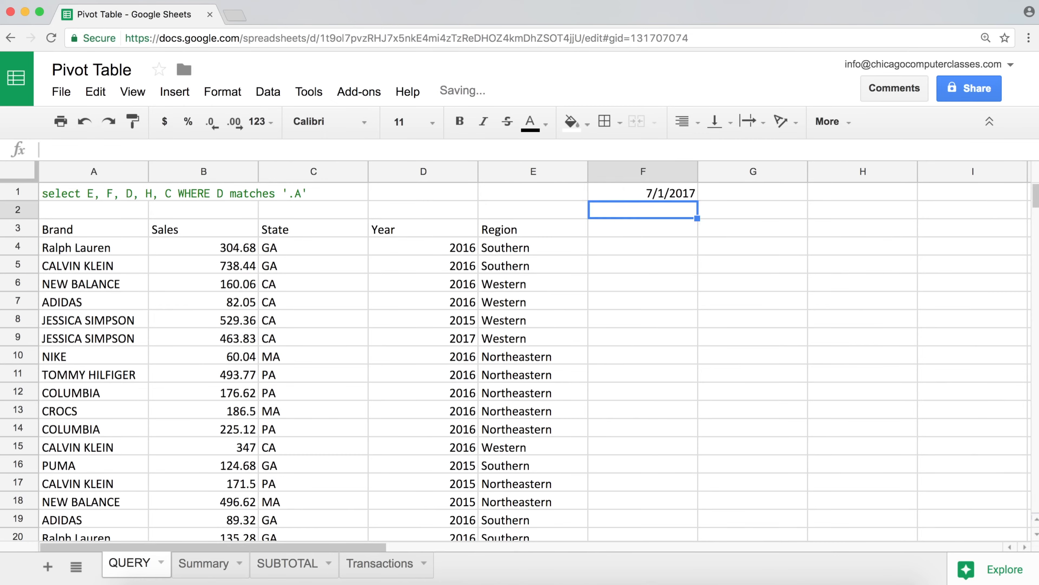
Format cell F1 as Number, and switch it to Plain text.
left_click(666, 196)
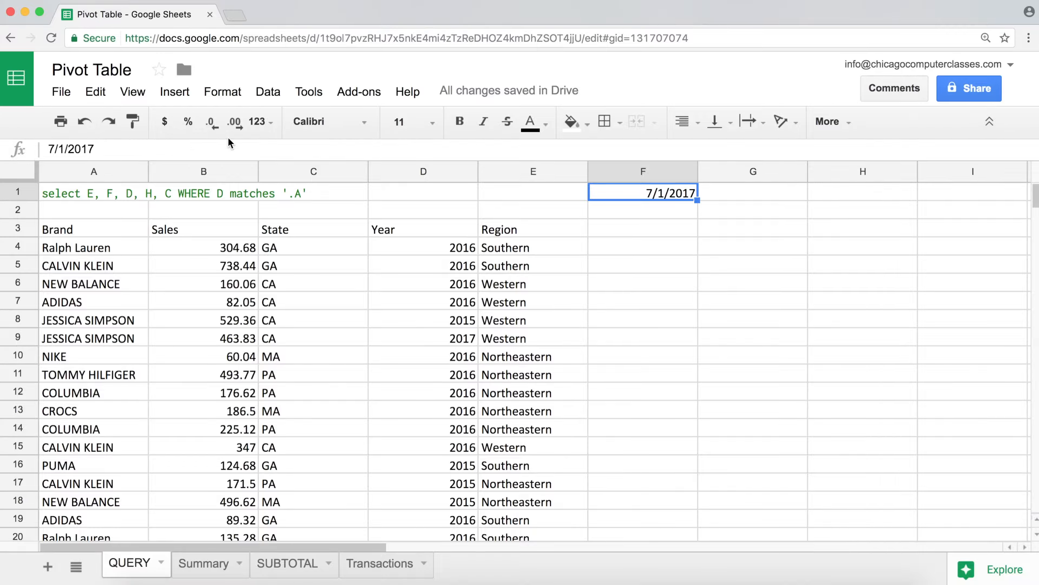
left_click(266, 127)
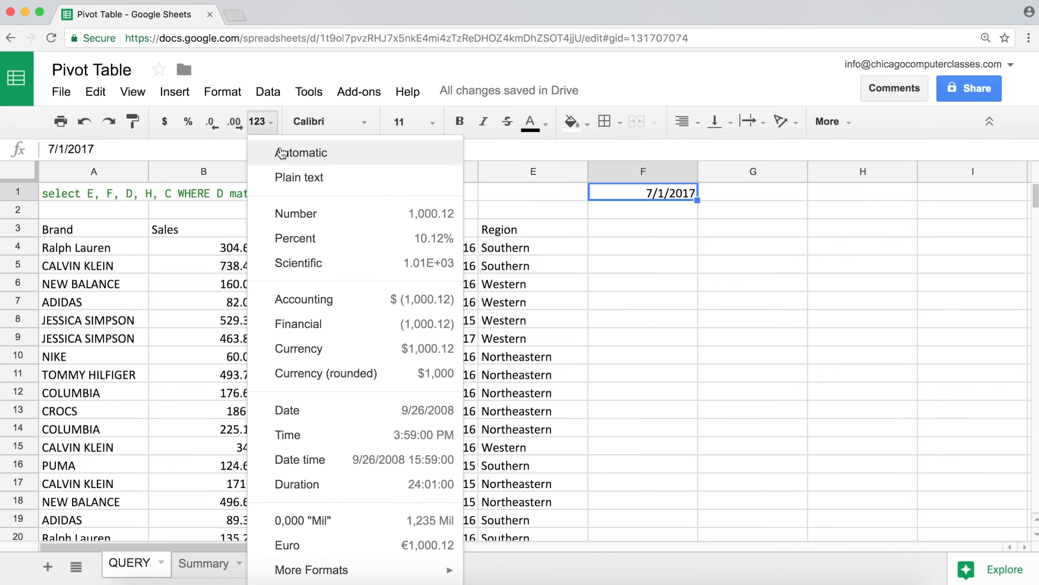
left_click(296, 213)
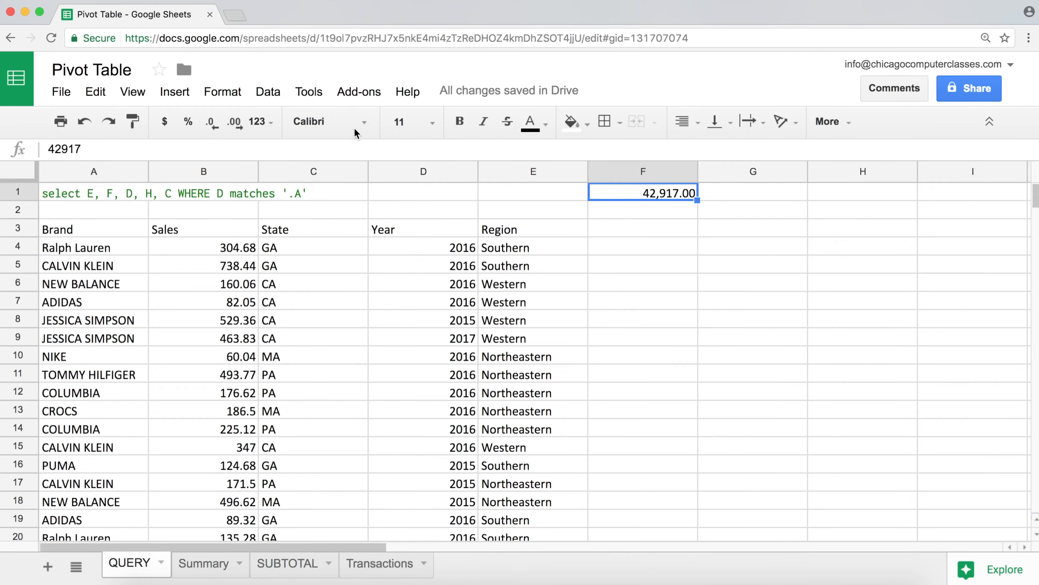
left_click(337, 119)
left_click(268, 119)
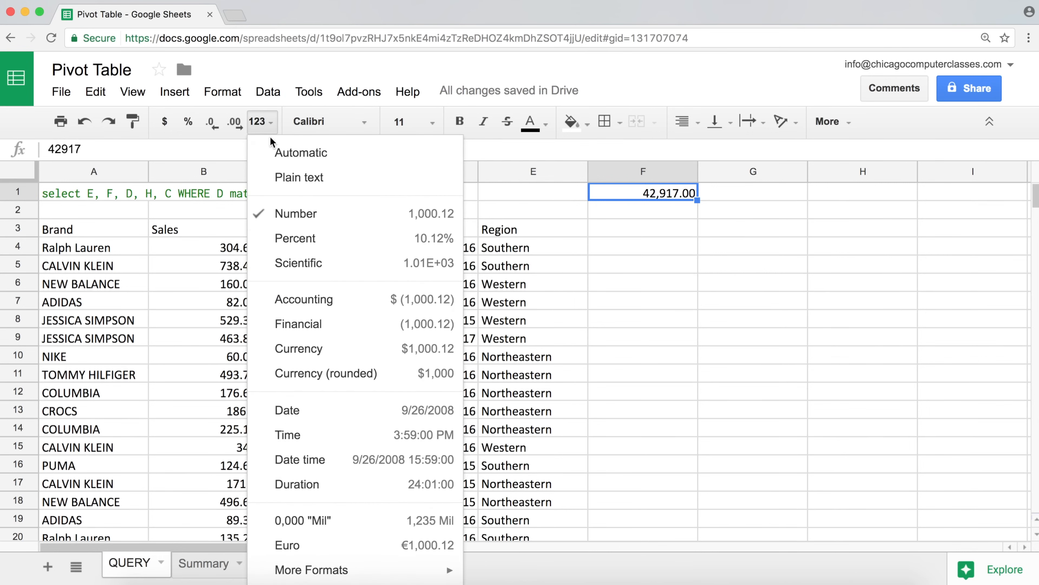
left_click(296, 176)
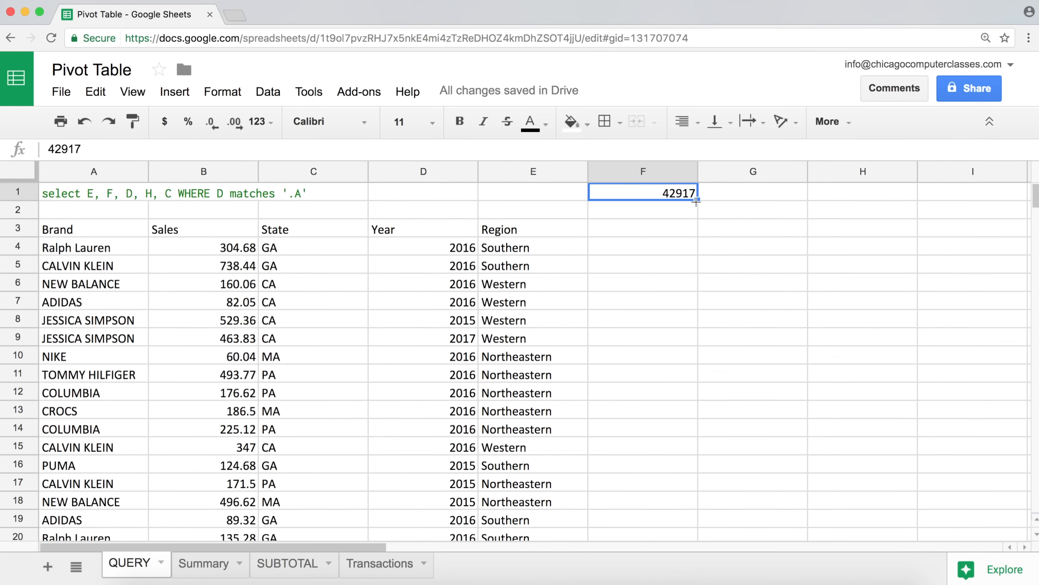
left_click(708, 194)
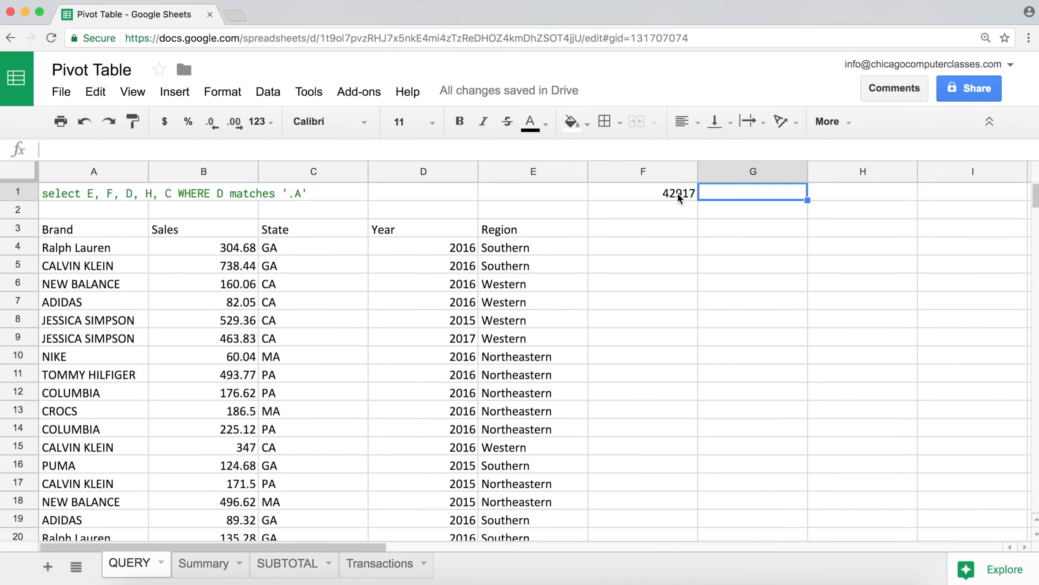
left_click(678, 195)
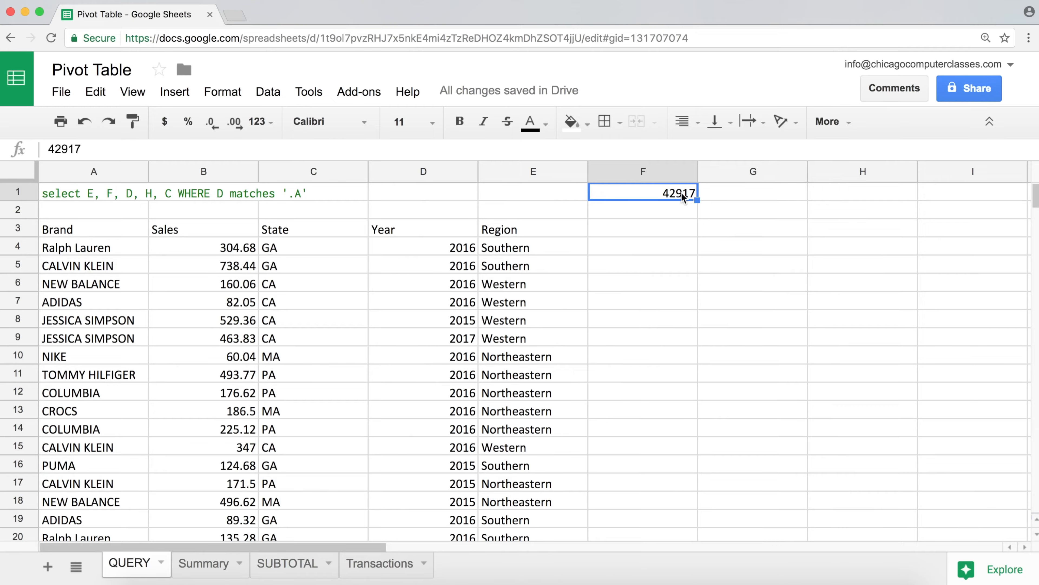
Change the format of cell F1 back to Date, and set it to Automatic to reveal the underlying number.
left_click(271, 123)
left_click(303, 410)
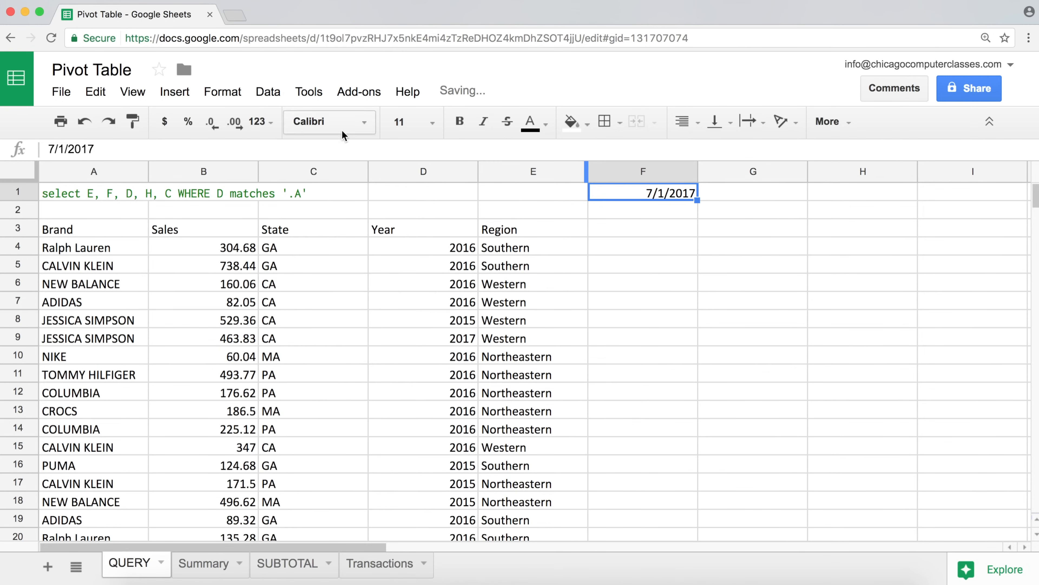
left_click(265, 122)
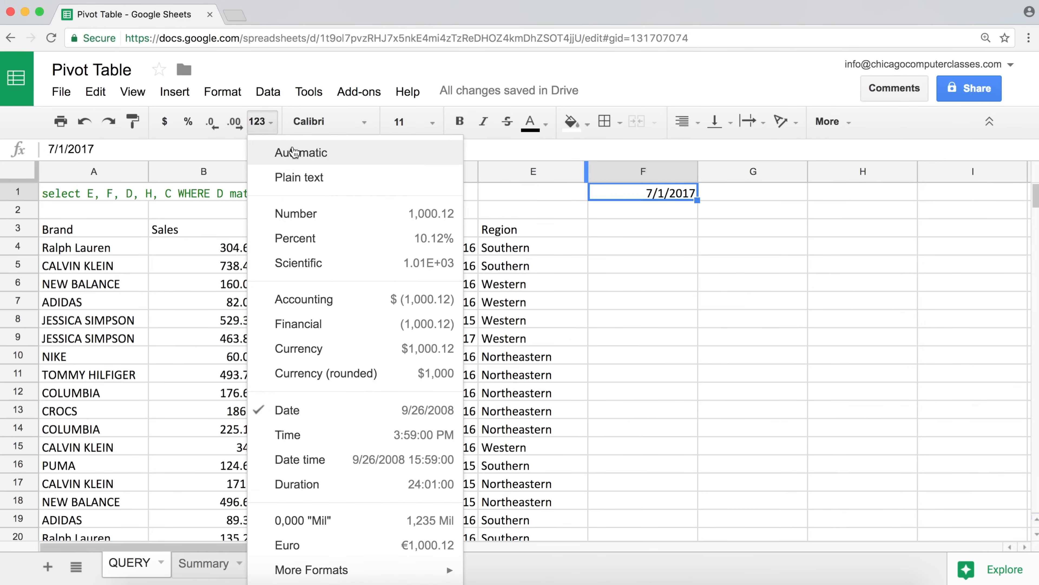
left_click(294, 152)
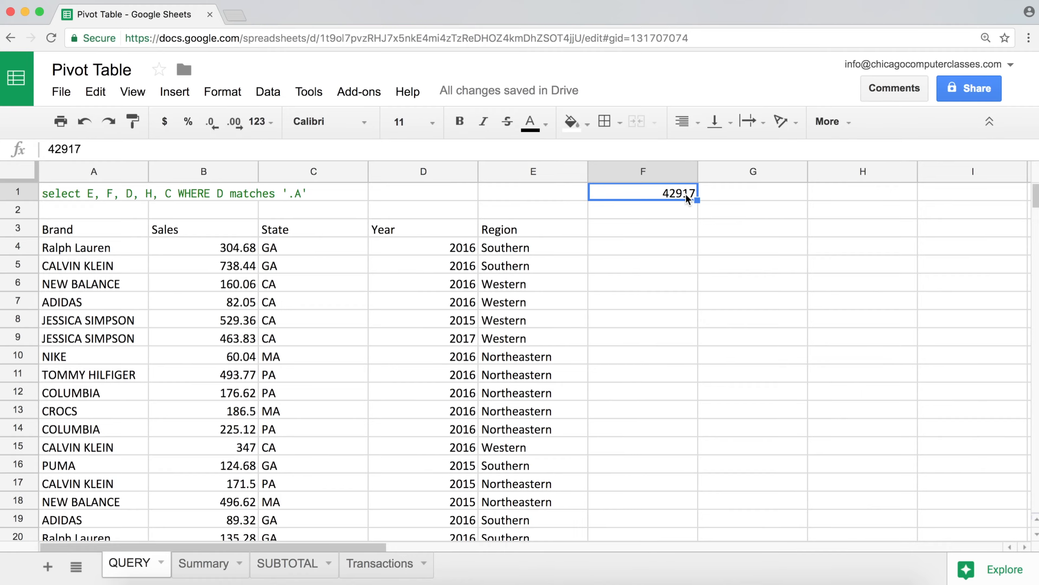
Enter the numbers 1, 7, 365, 366 and 367 down cells H1 to H5.
left_click(832, 199)
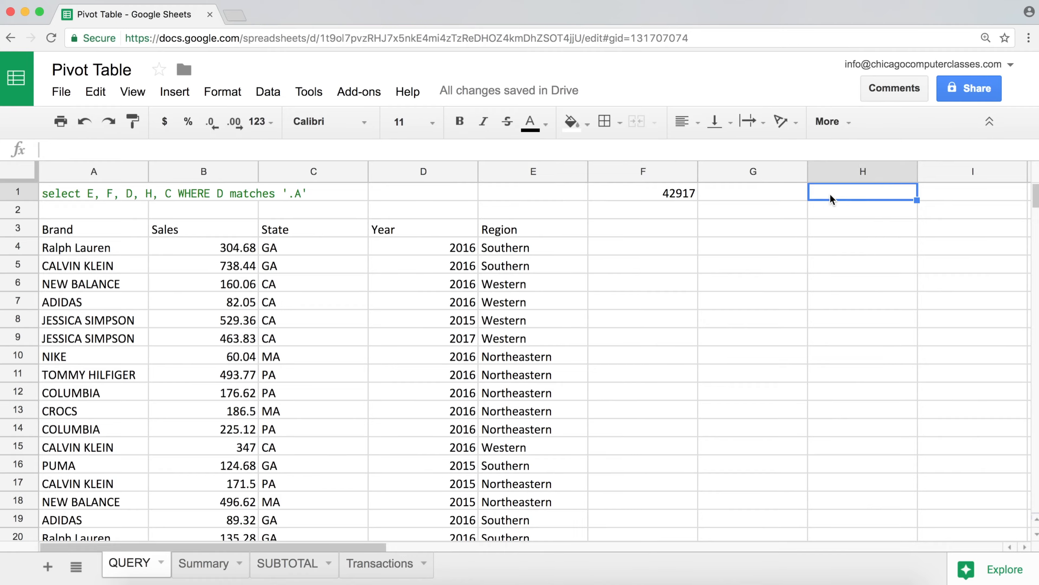
type("1")
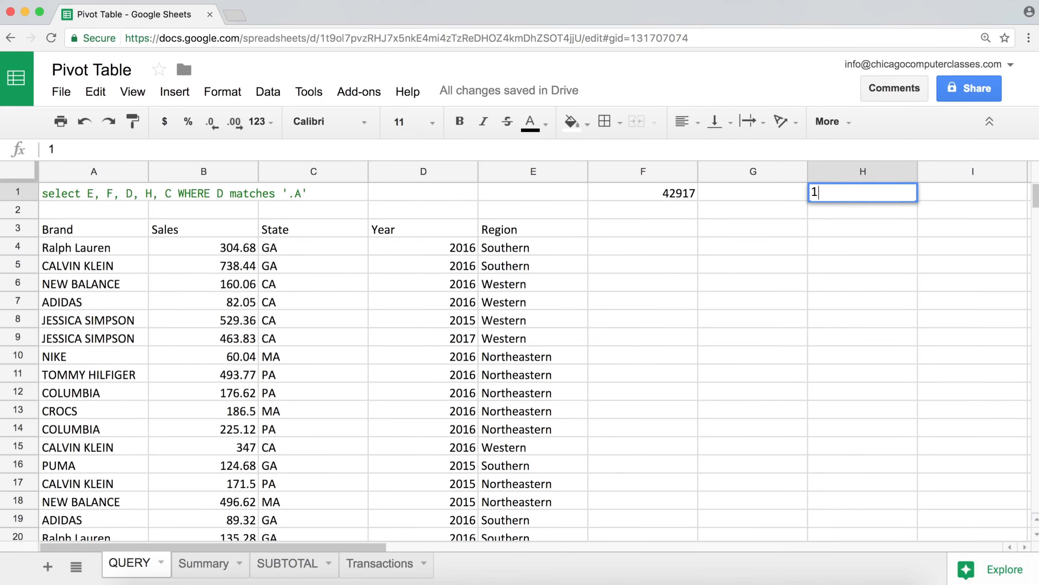
left_click(827, 216)
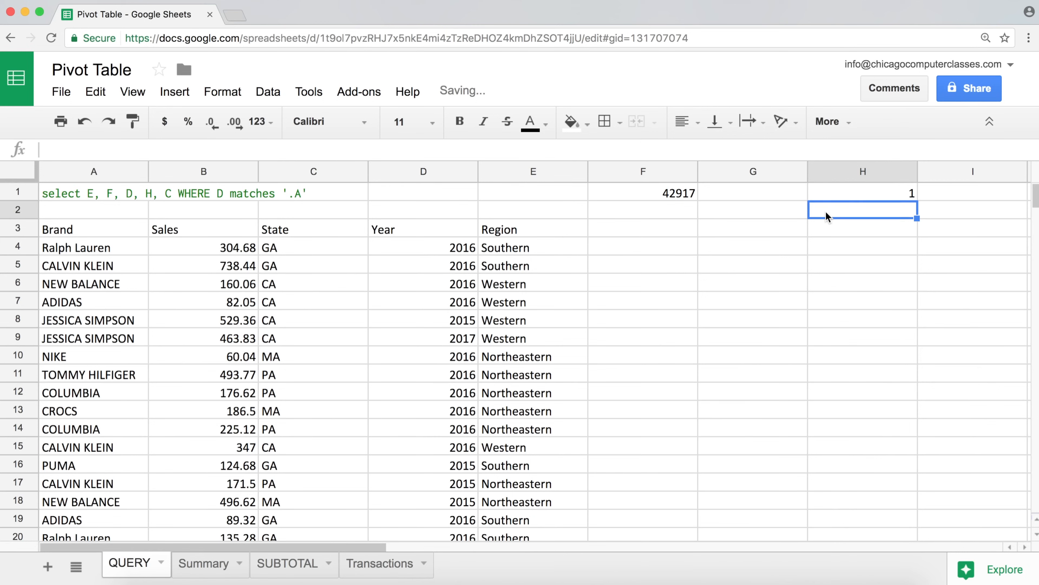
type("7")
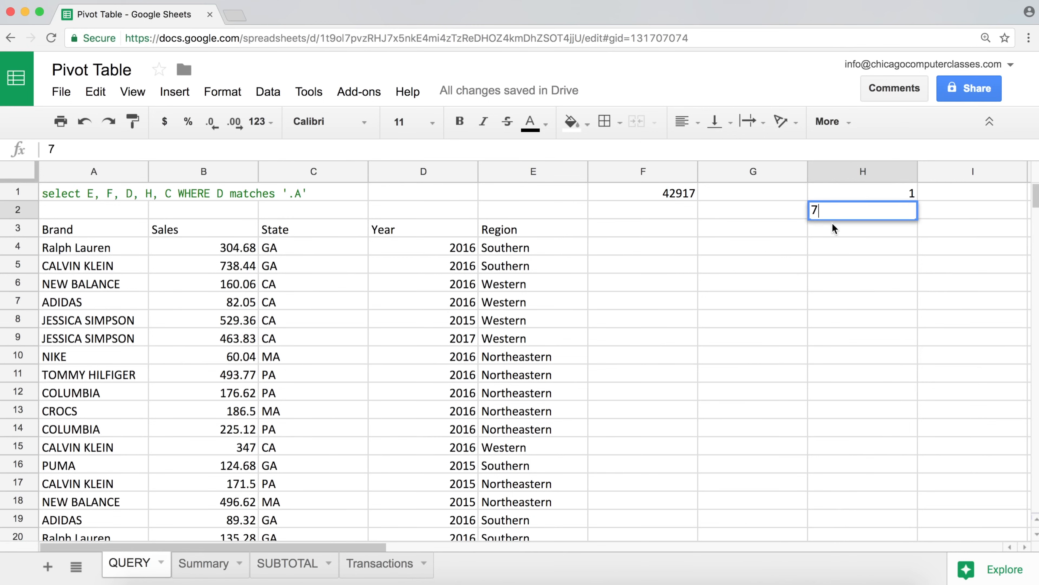
left_click(834, 229)
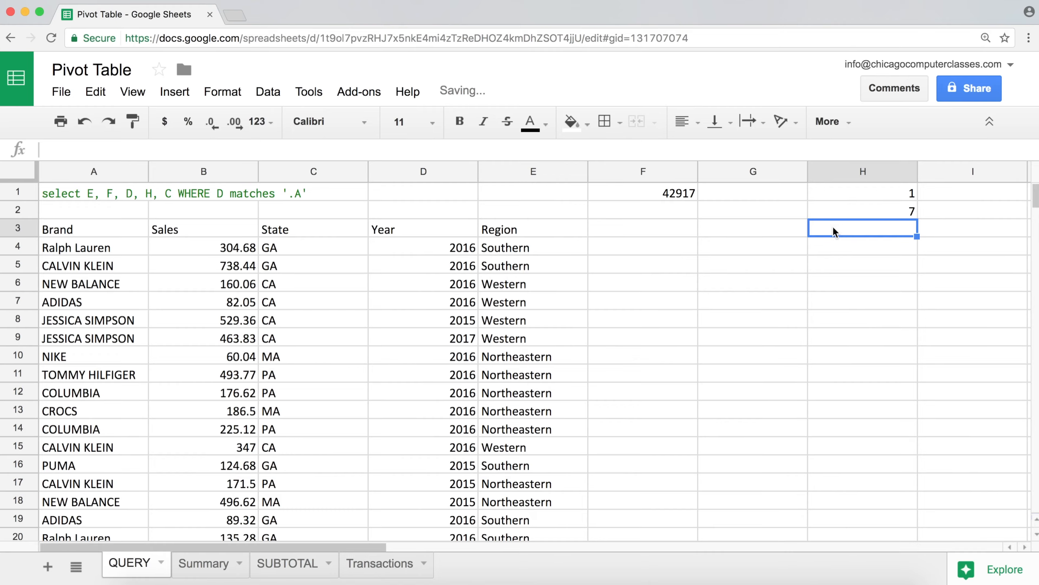
type("365")
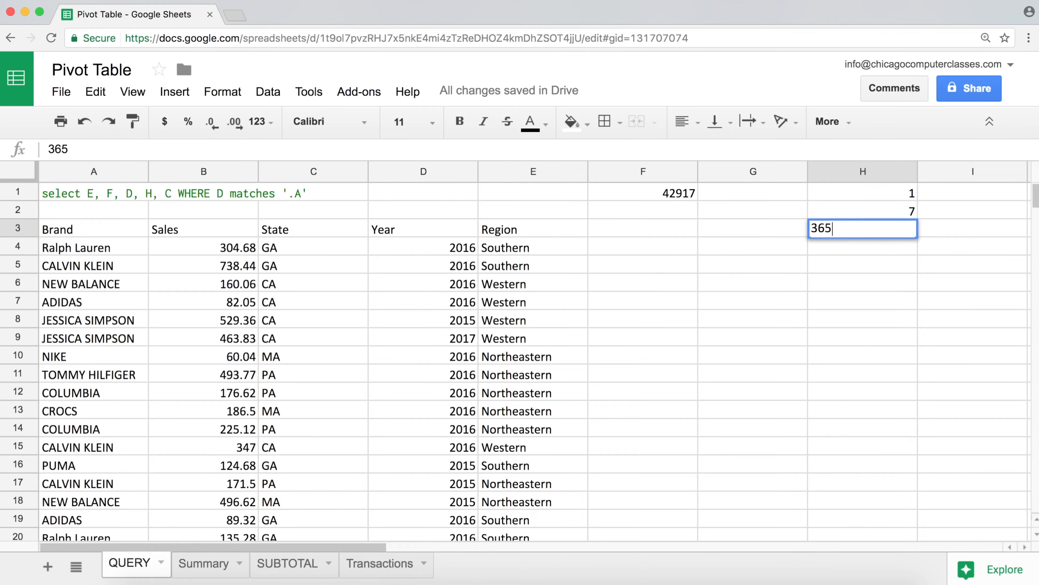
key("Return")
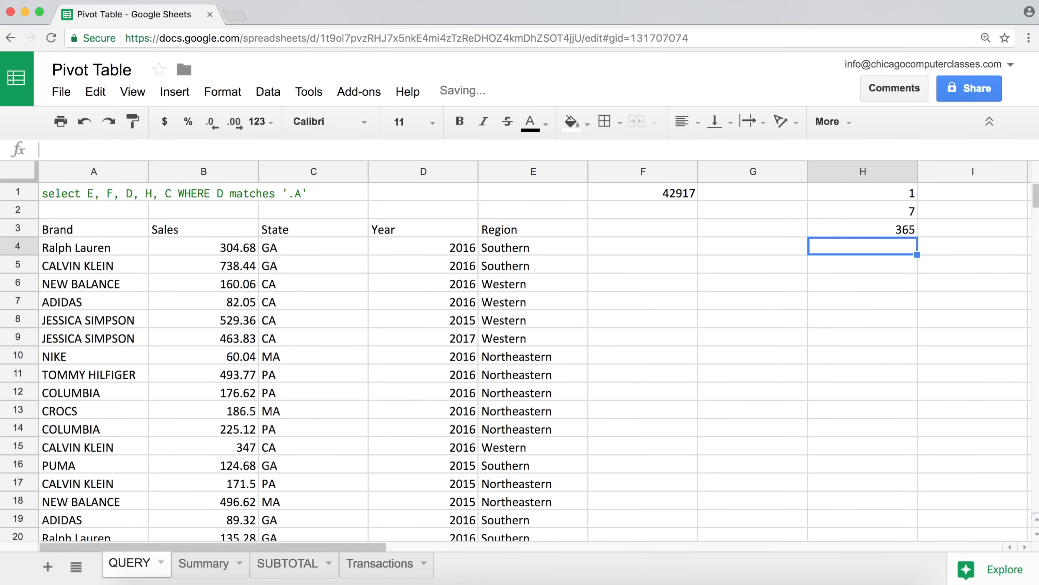
type("366")
key("Return")
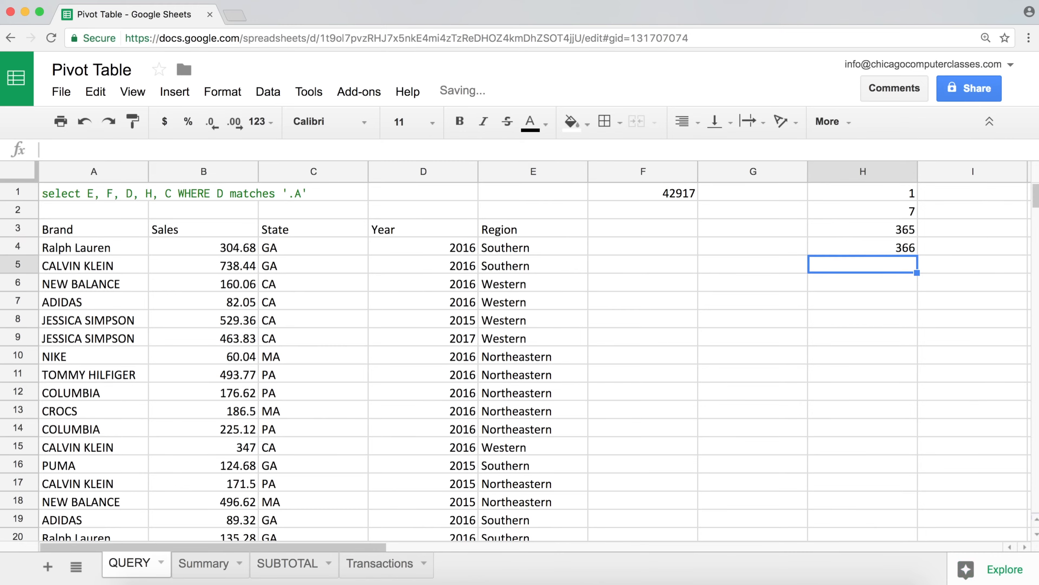
type("367")
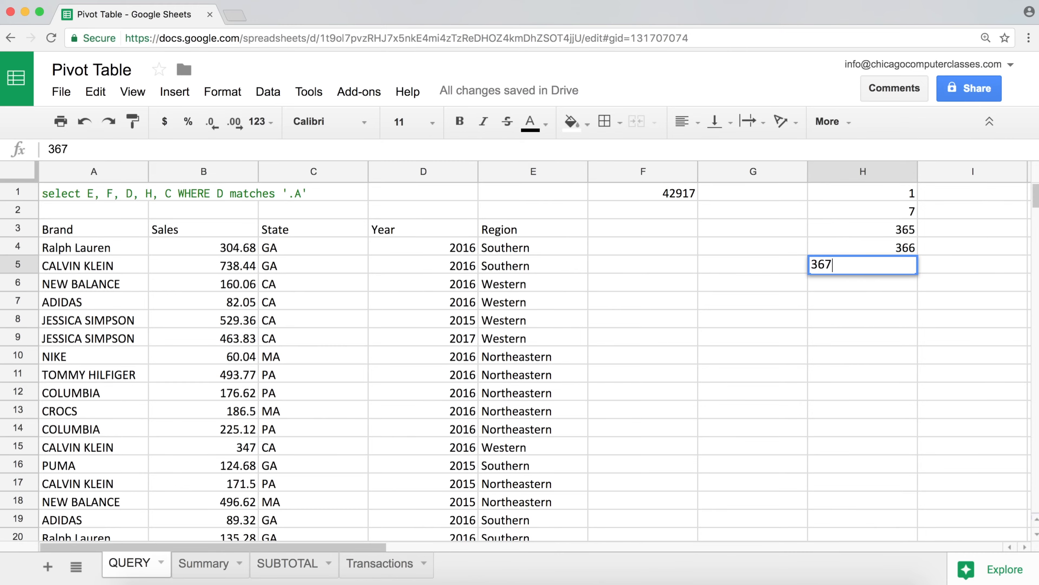
key("Return")
Copy the numbers in H1:H5 to G1:G5 and format the copies as Date.
left_click_drag(874, 191, 893, 273)
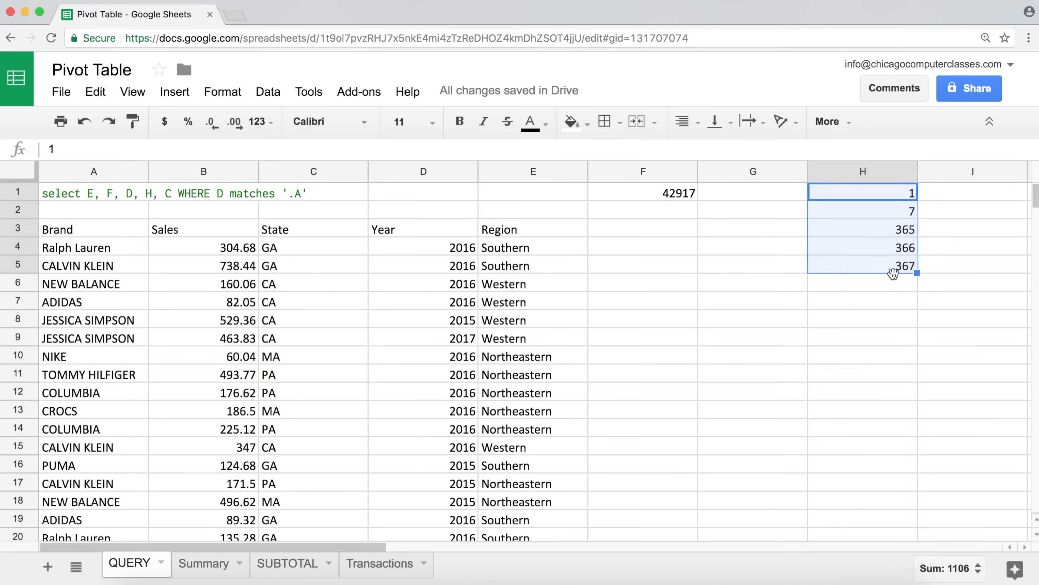
key("ctrl+c")
left_click(770, 193)
key("ctrl+v")
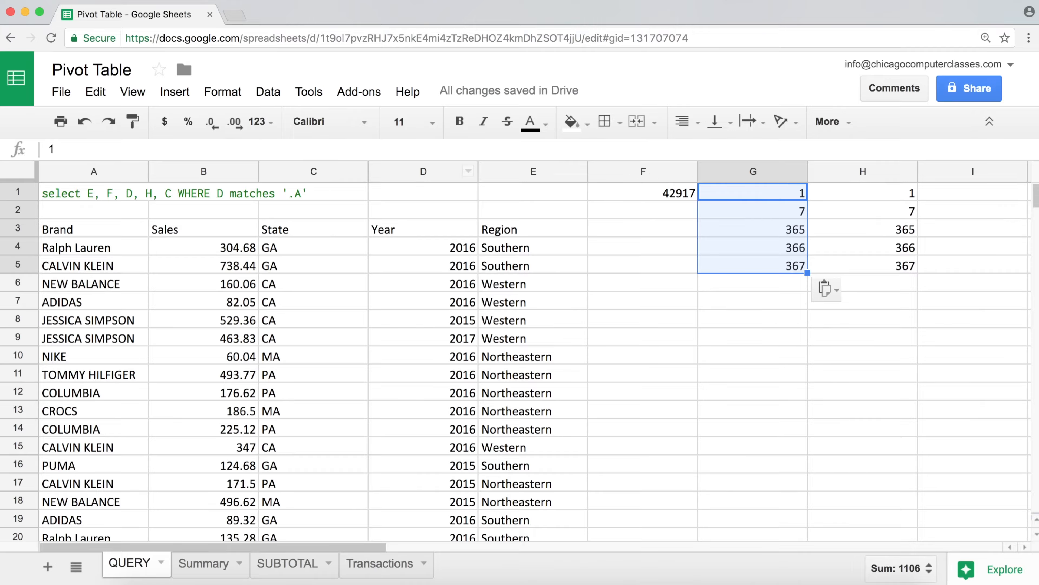
left_click(262, 122)
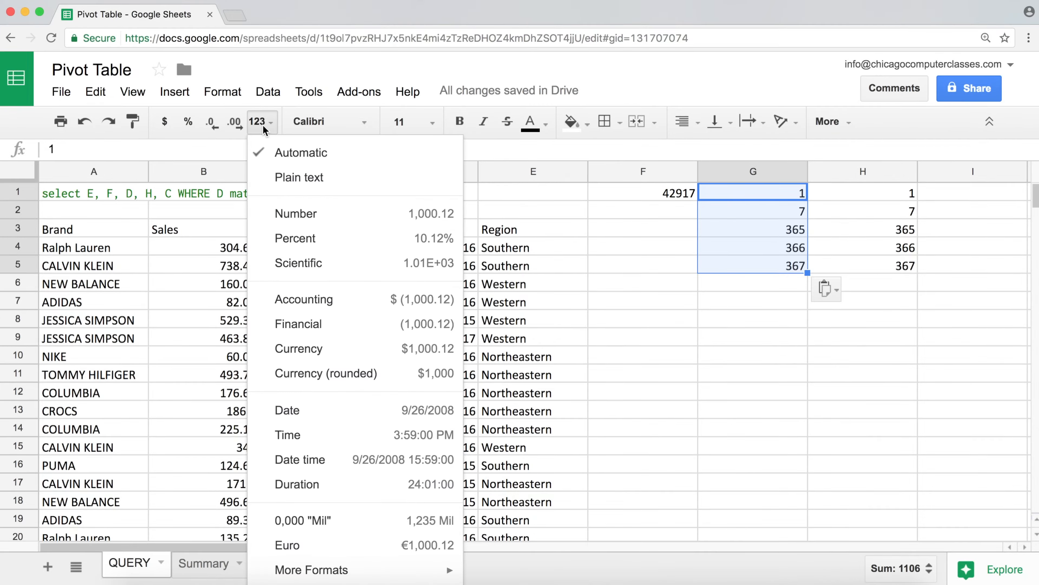
left_click(324, 423)
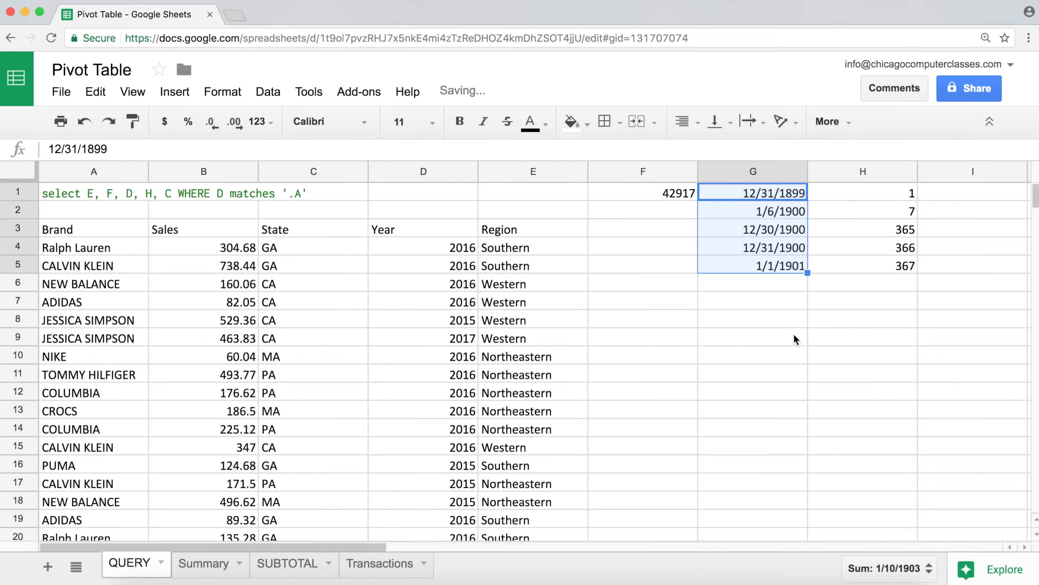
Compare the first two dates in column G with their matching numbers in column H.
left_click(830, 193)
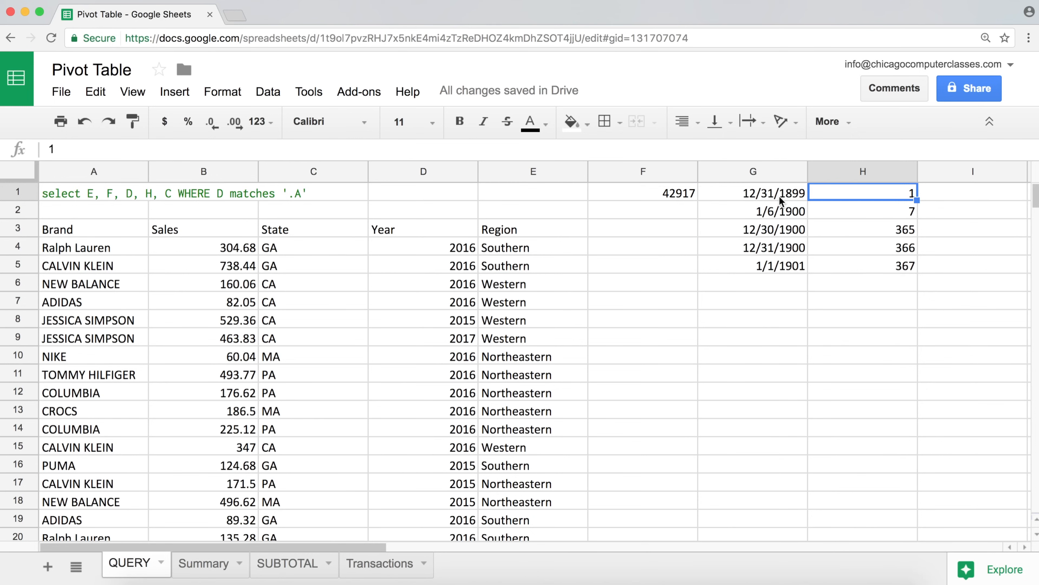
left_click(799, 193)
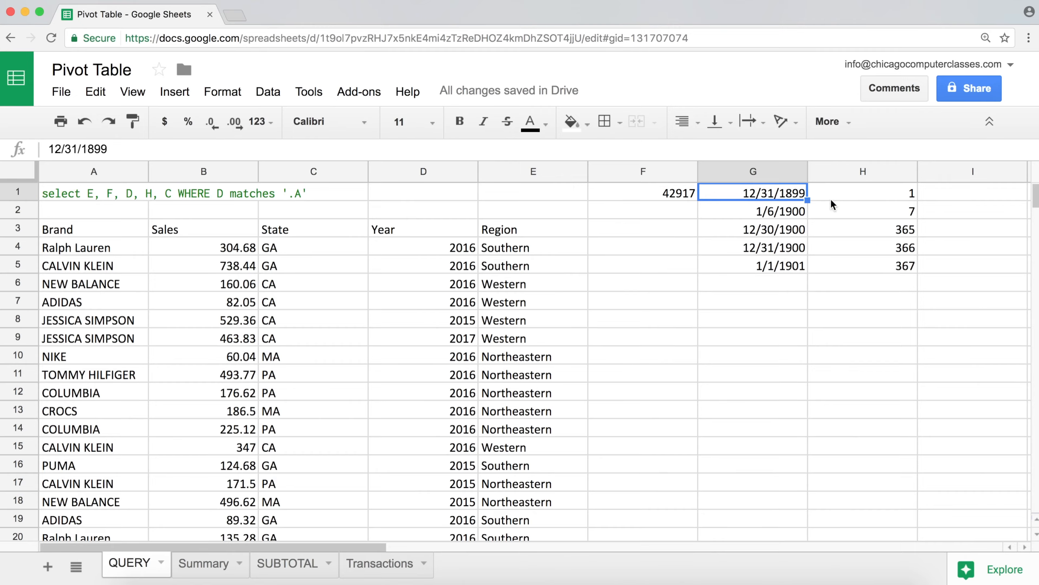
left_click(855, 207)
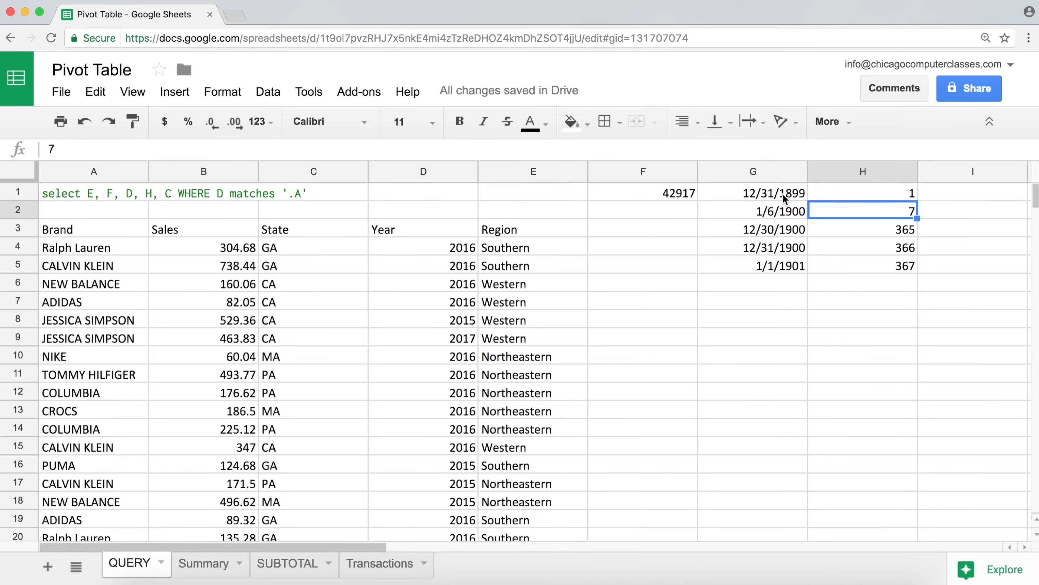
left_click(789, 213)
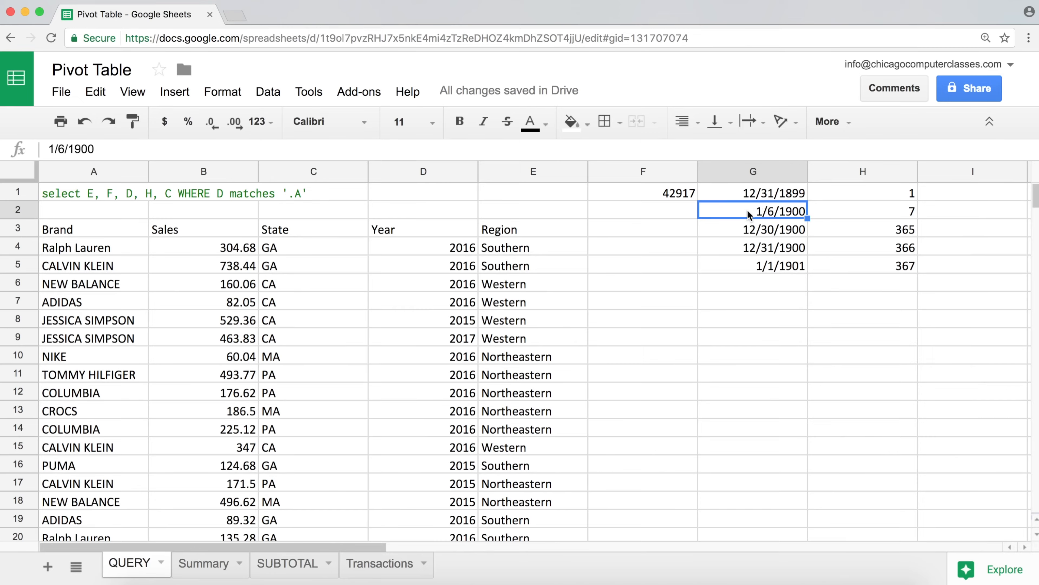
left_click(769, 196)
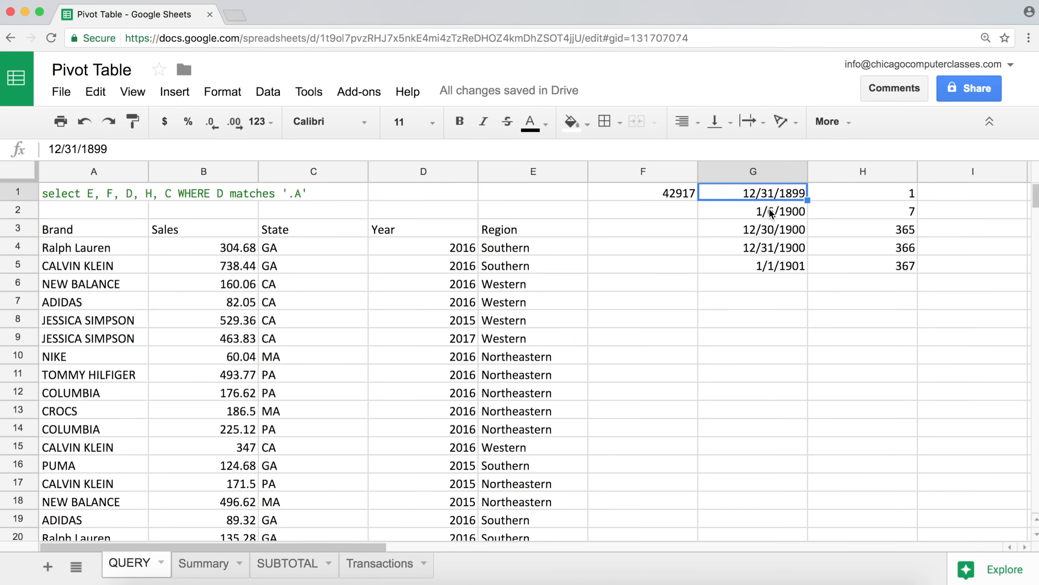
left_click(770, 209)
left_click(764, 191)
left_click(771, 211)
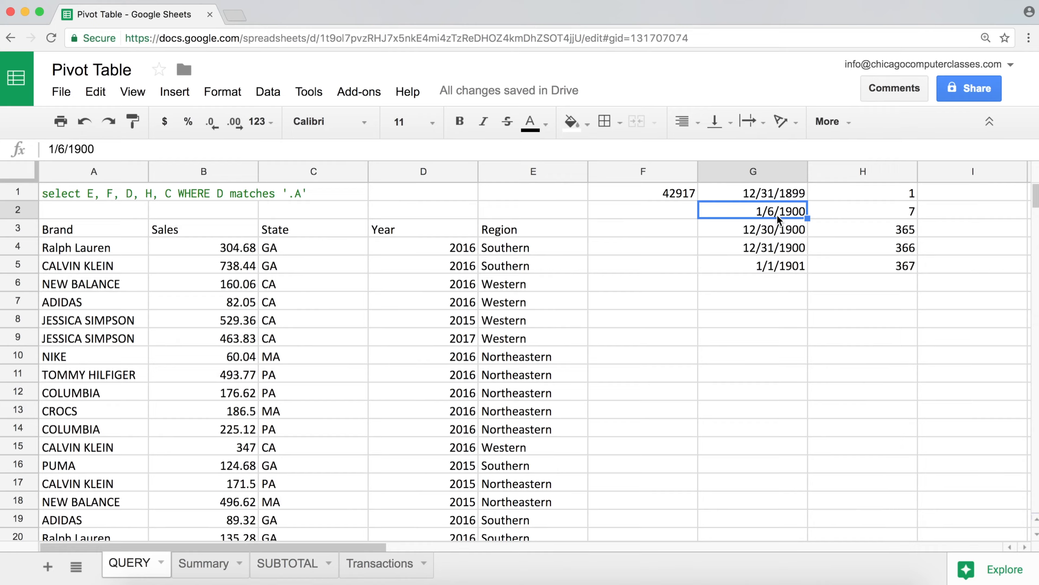
Compare the first three dates in column G with the matching numbers in column H.
left_click_drag(899, 196, 909, 209)
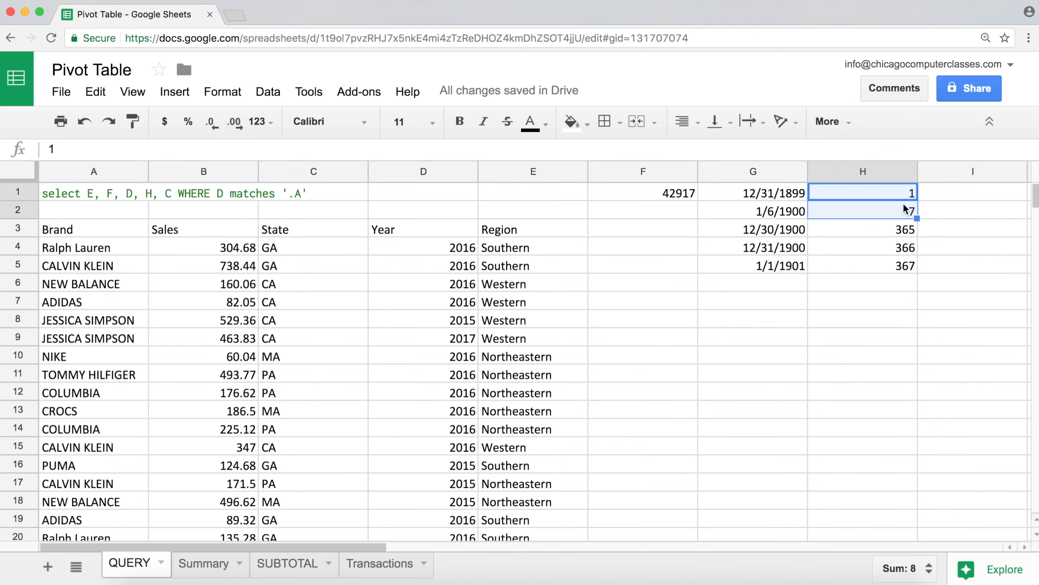
left_click(789, 213)
left_click(863, 231)
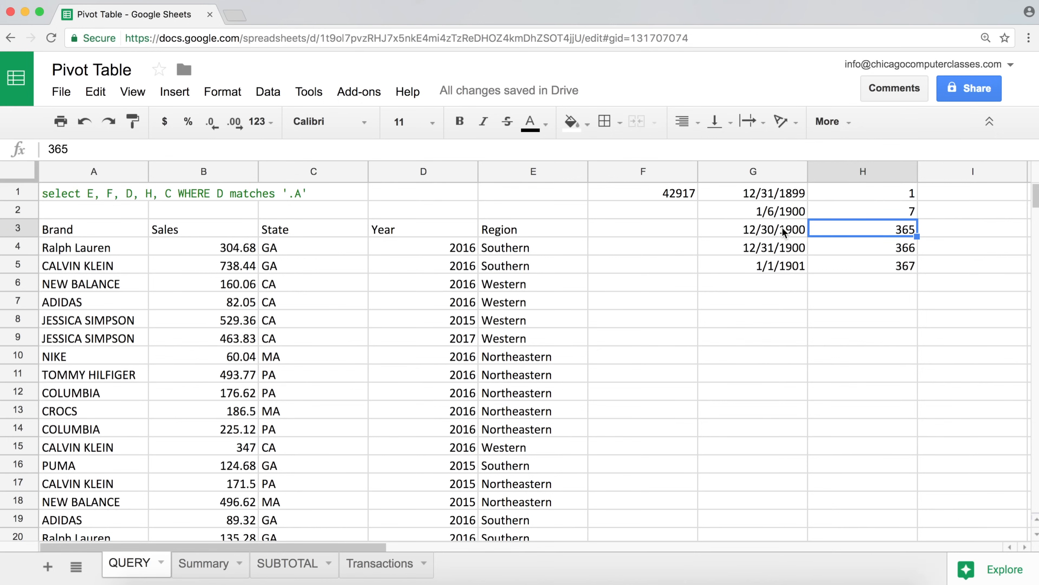
left_click(752, 234)
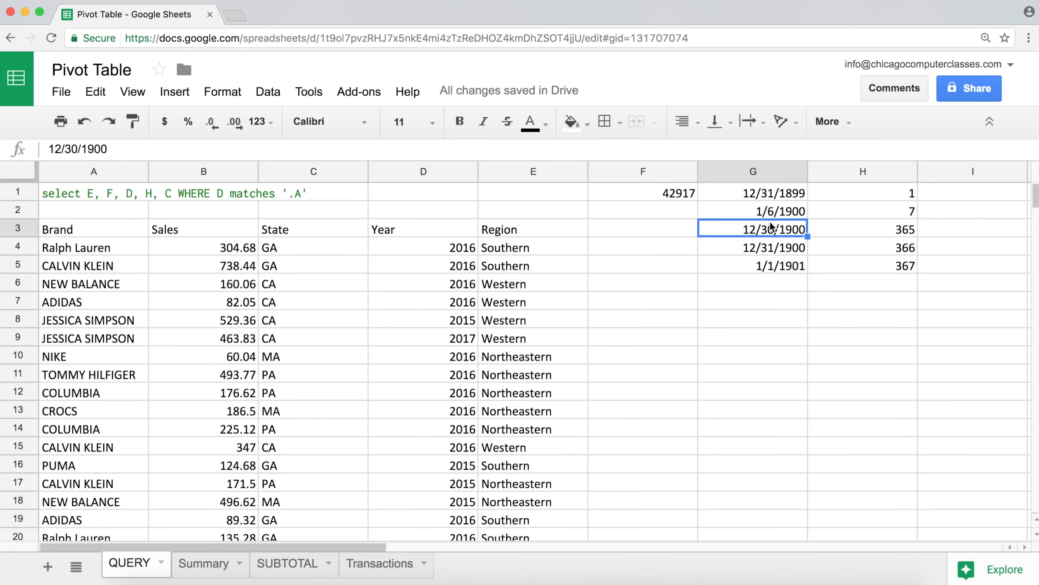
Compare the dates in G4 and G5 with the numbers beside them in column H.
left_click(882, 233)
mouse_move(882, 236)
left_mouse_down()
mouse_move(870, 241)
mouse_move(878, 246)
left_mouse_up()
left_click(780, 245)
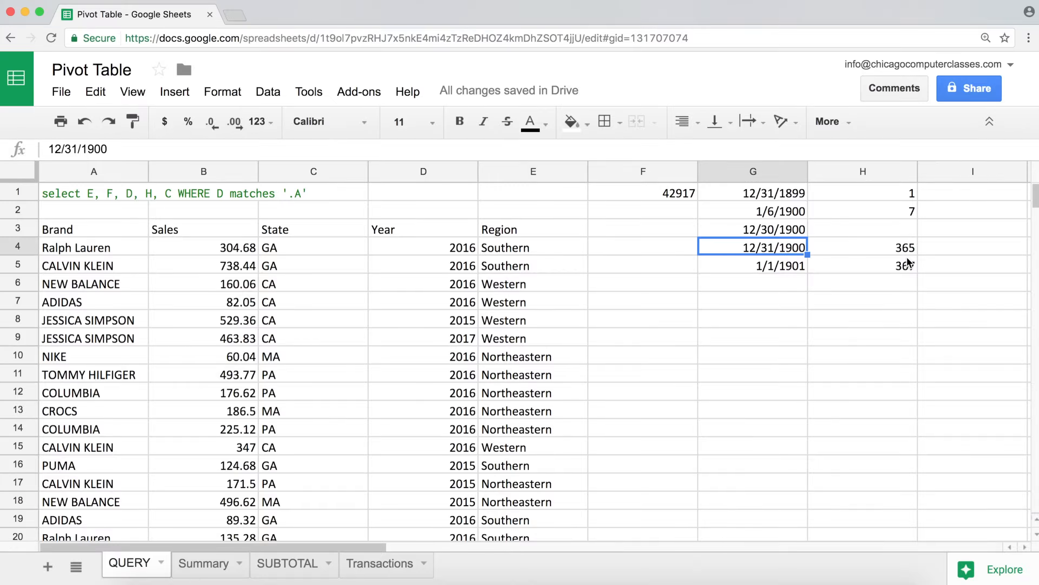
left_click(891, 258)
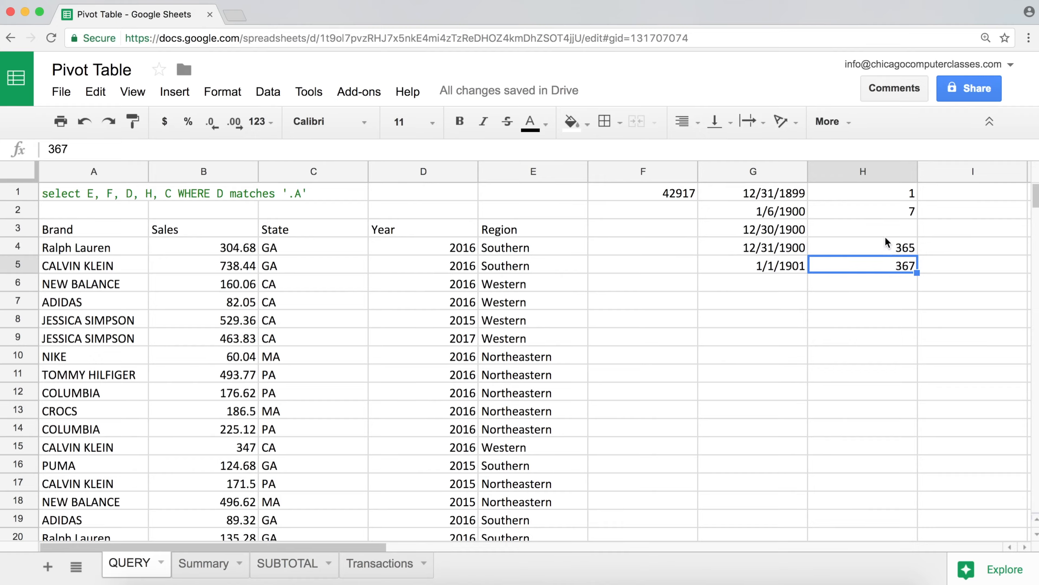
left_click(885, 233)
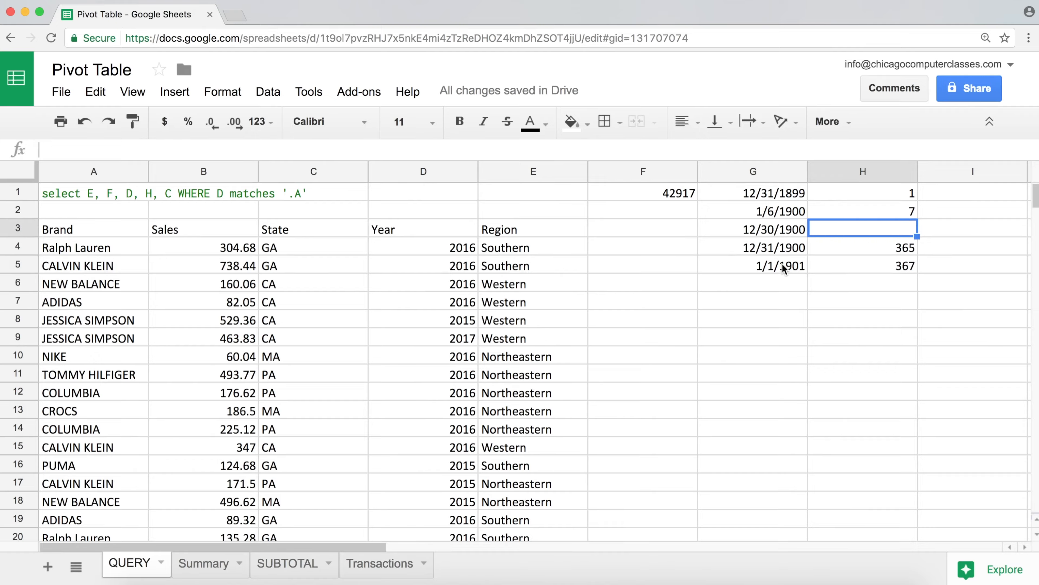
left_click_drag(774, 254, 777, 267)
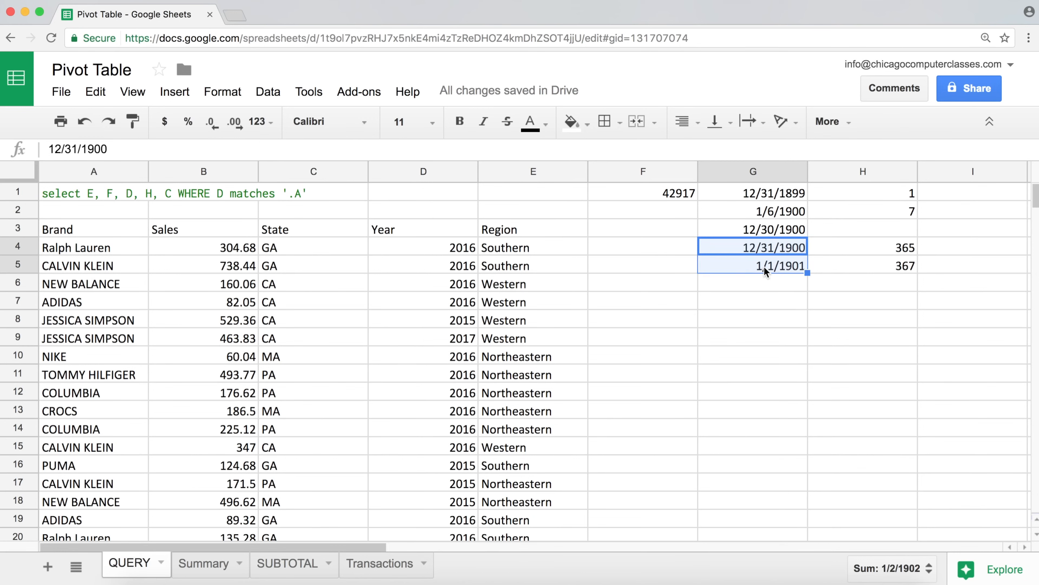
Compare the starting date in G1 with the number in H1 and the date's serial number in F1.
left_click(768, 197)
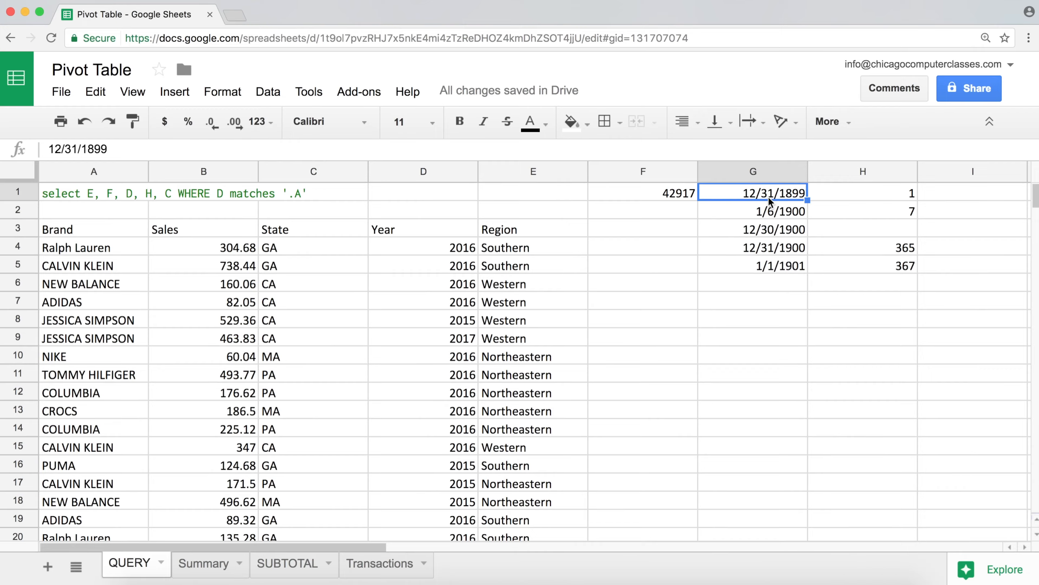
left_click(826, 197)
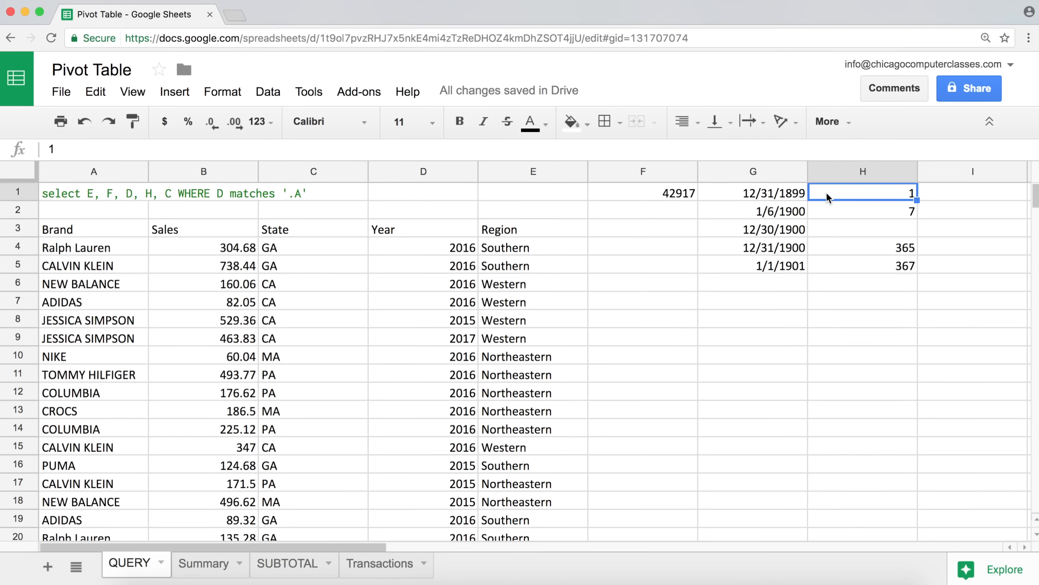
left_click(687, 195)
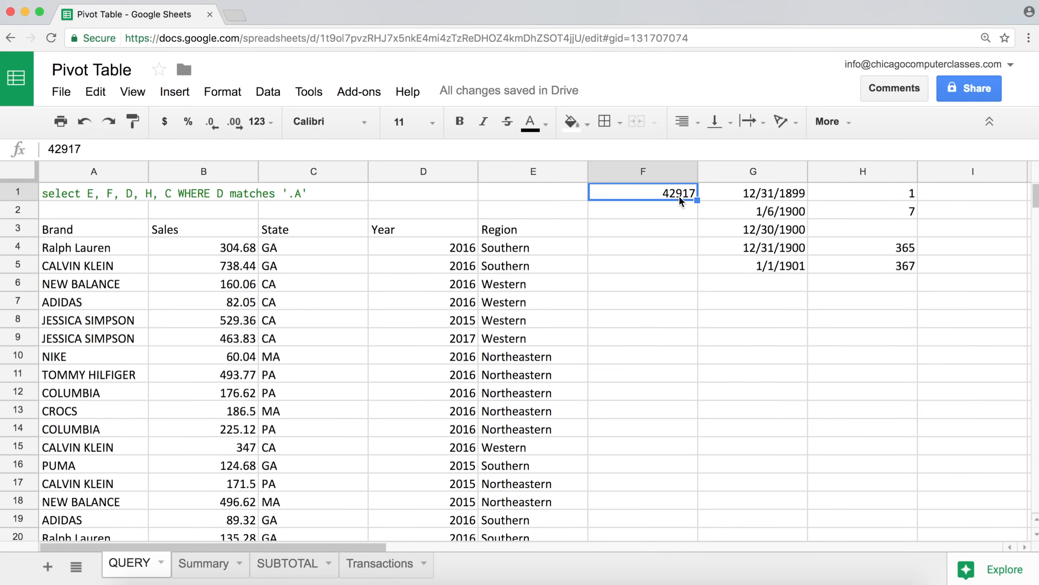
left_click(704, 195)
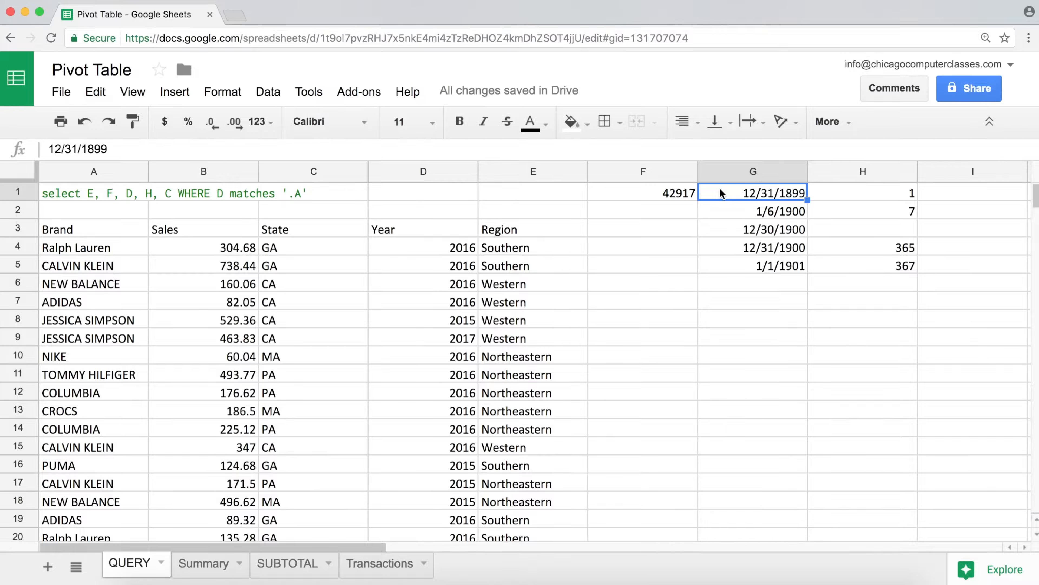
Format the serial number in cell F1 as Date.
key("Left")
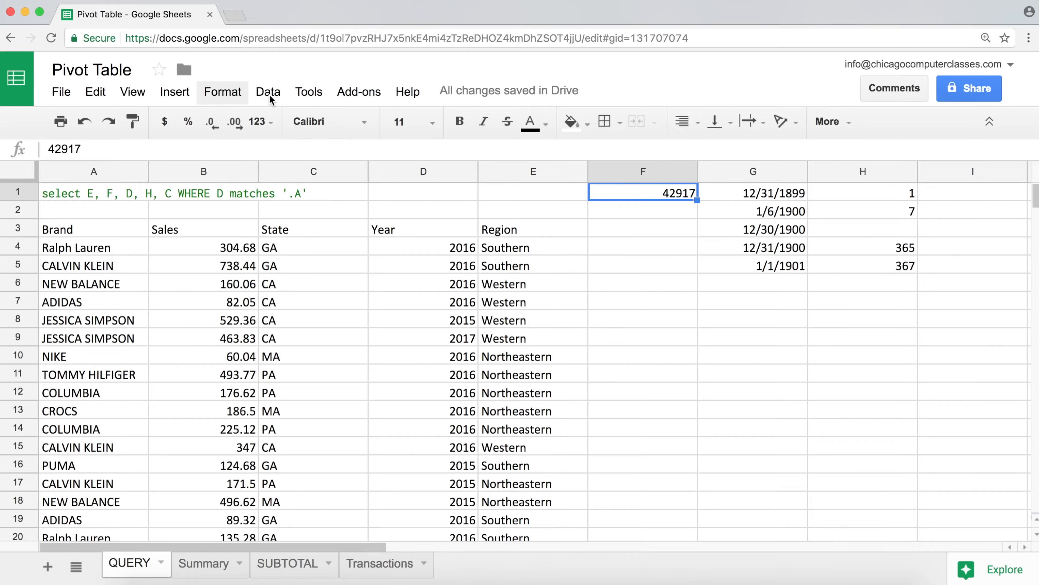
left_click(260, 121)
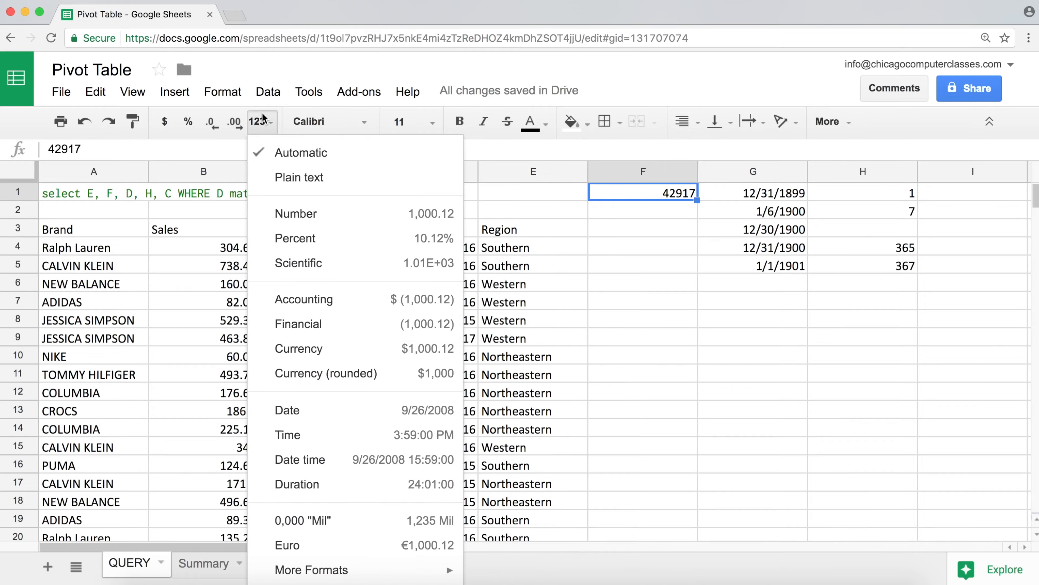
left_click(295, 410)
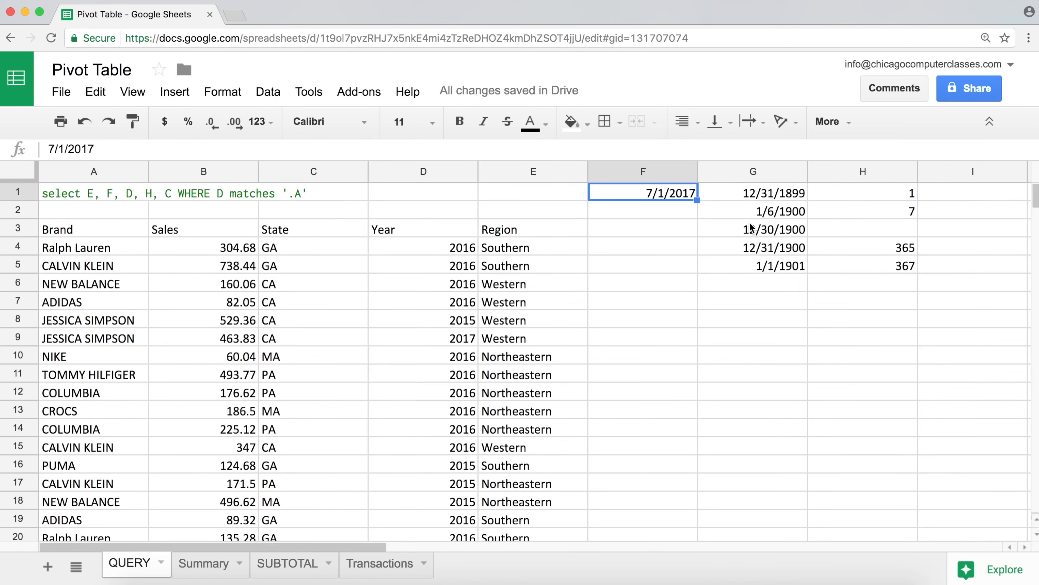
Clear all the sample dates and numbers from the range F1:H5.
left_click_drag(890, 266, 683, 192)
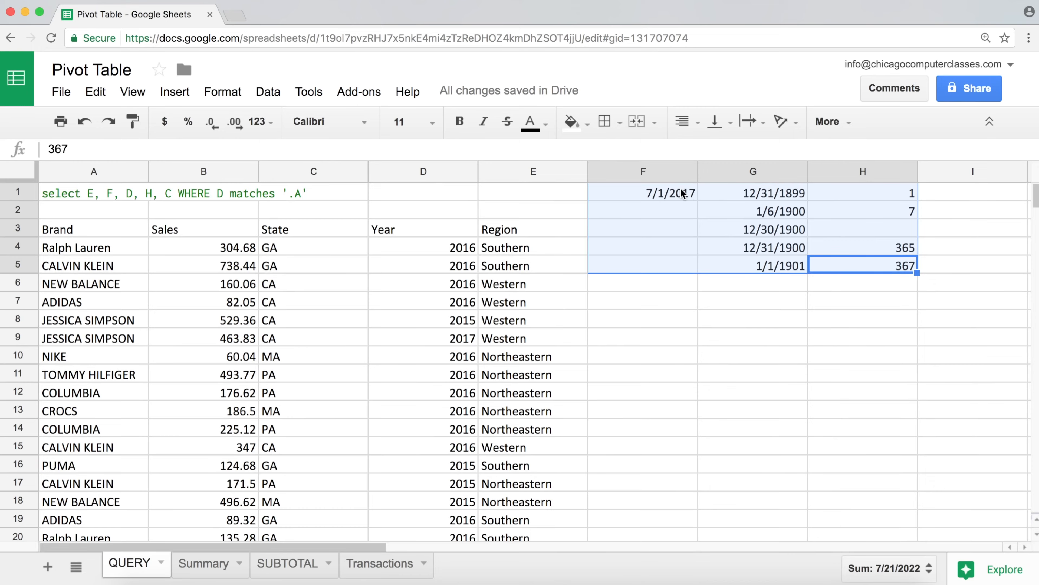
key("Delete")
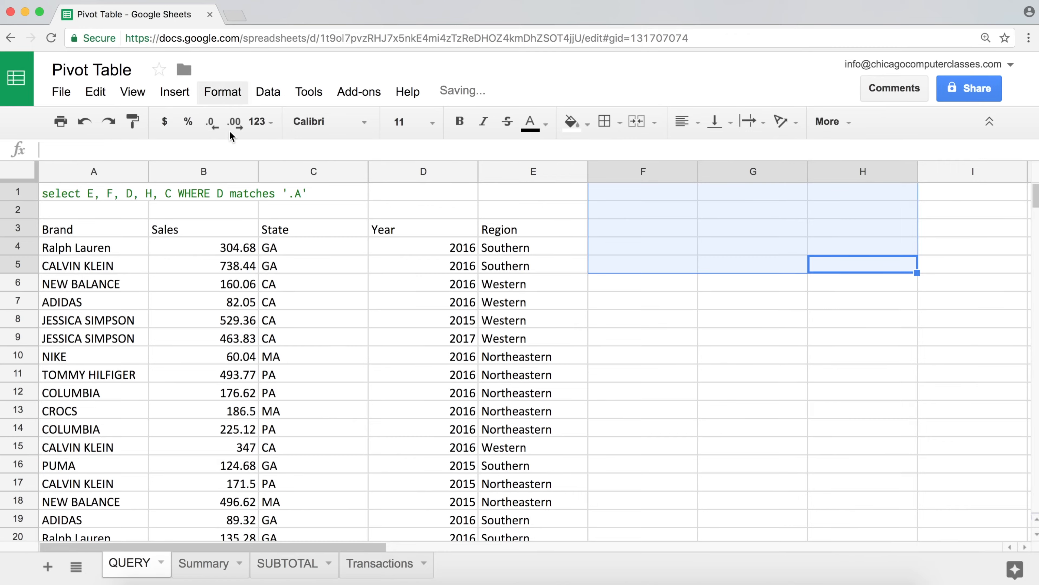
Review the data argument of the QUERY formula in A3 and the Transactions sheet it refers to.
left_click(107, 228)
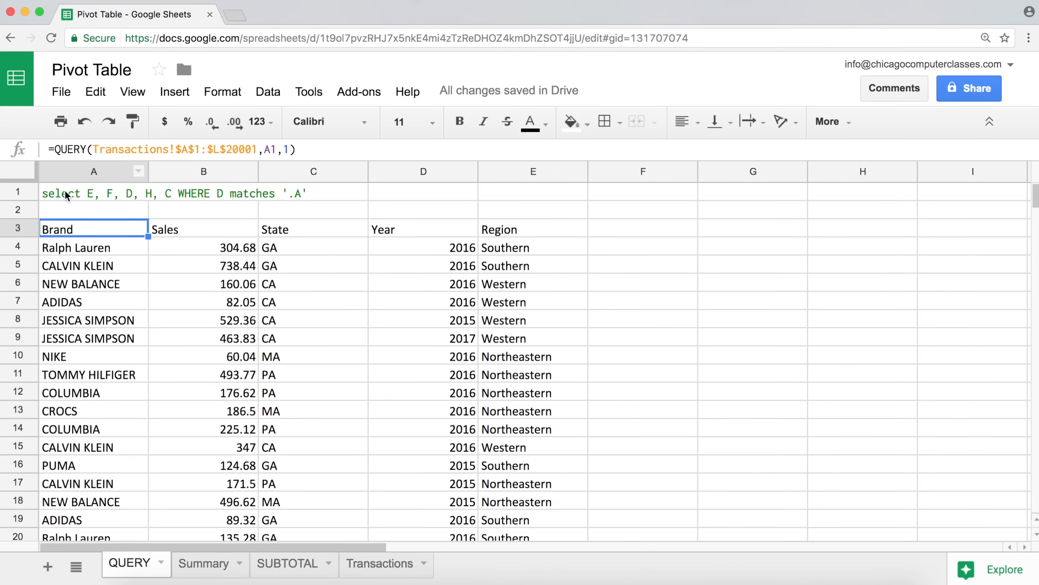
double_click(75, 229)
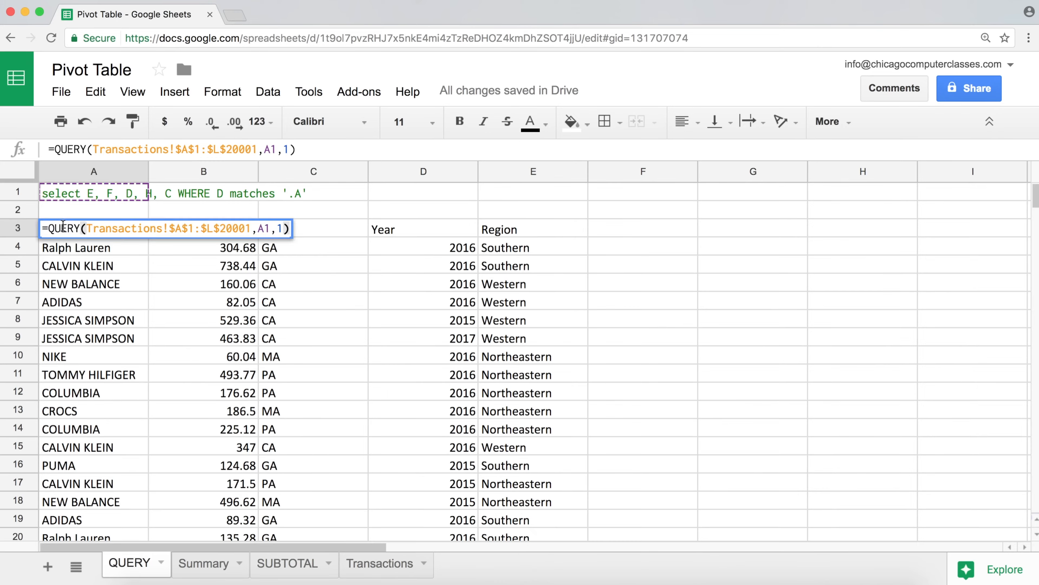
left_click(84, 227)
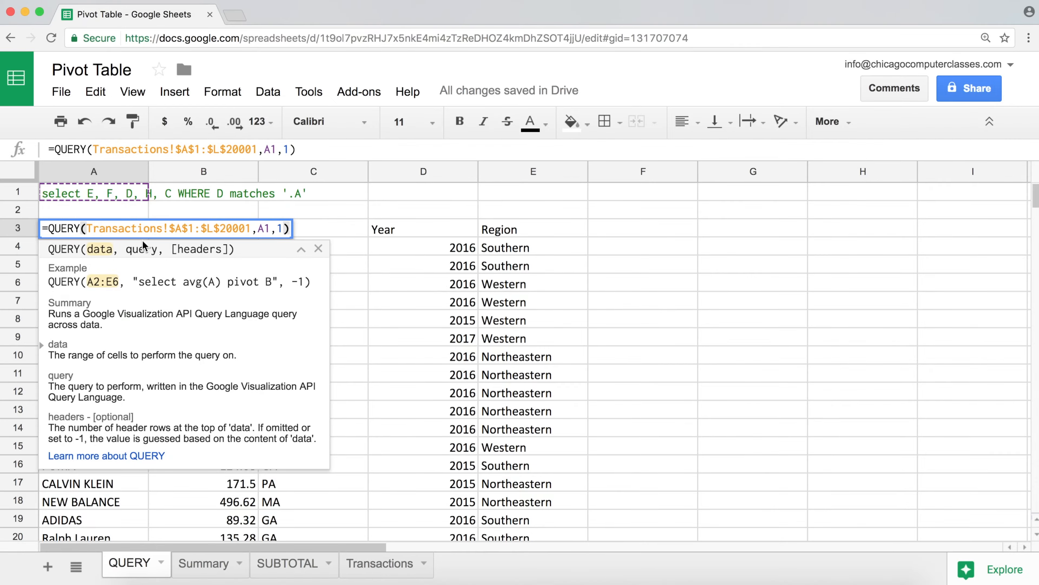
key("Escape")
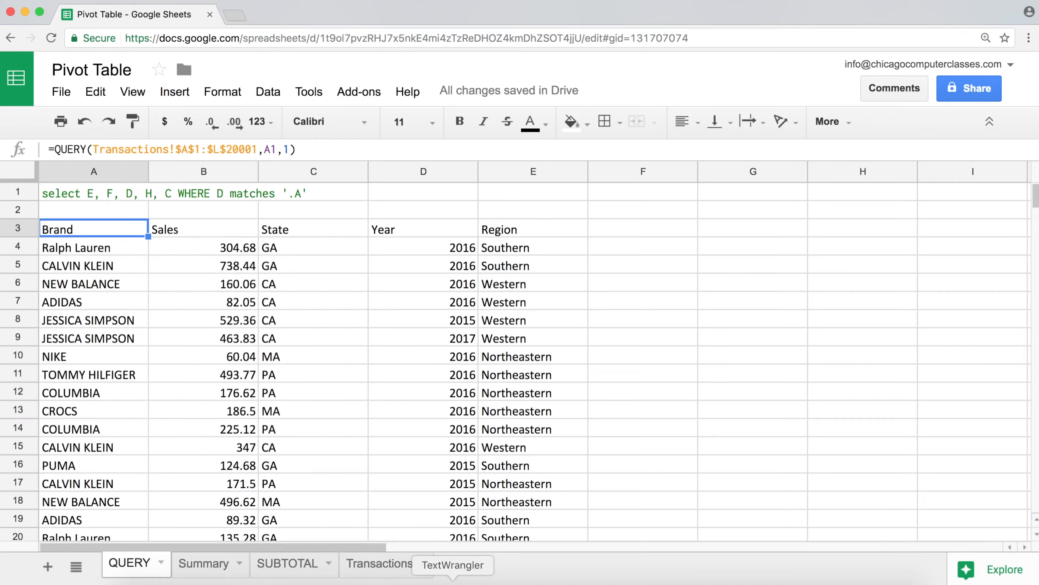
left_click(365, 563)
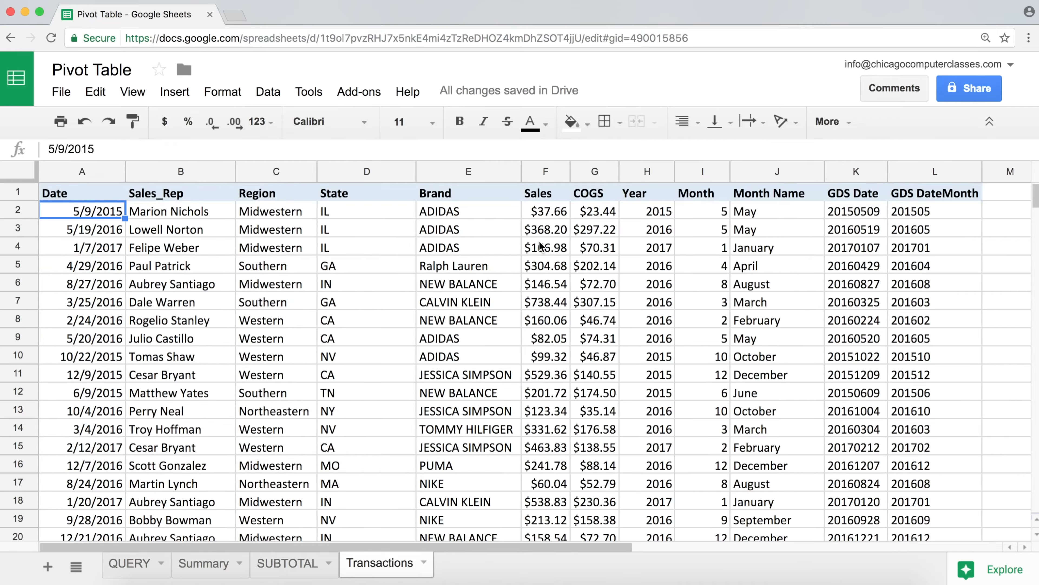
left_click(141, 563)
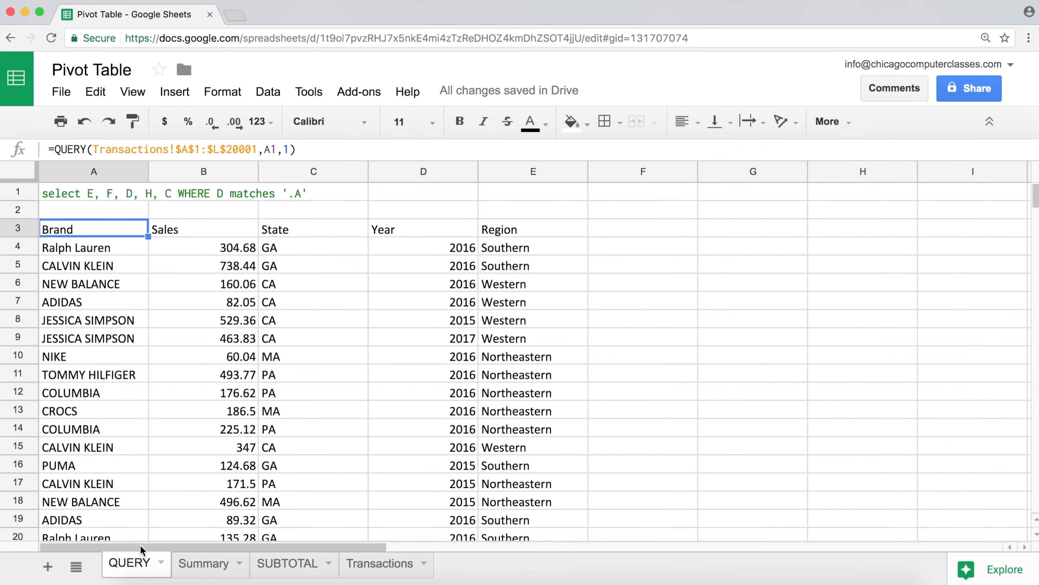
Review the query argument of the formula in A3 and the select statement it references in cell A1.
left_click(283, 149)
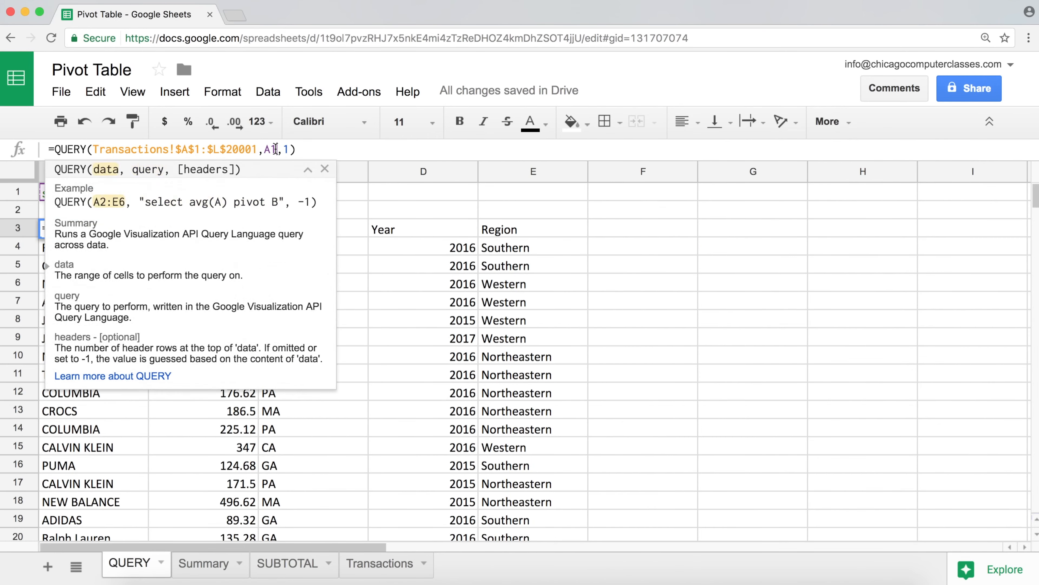
double_click(268, 150)
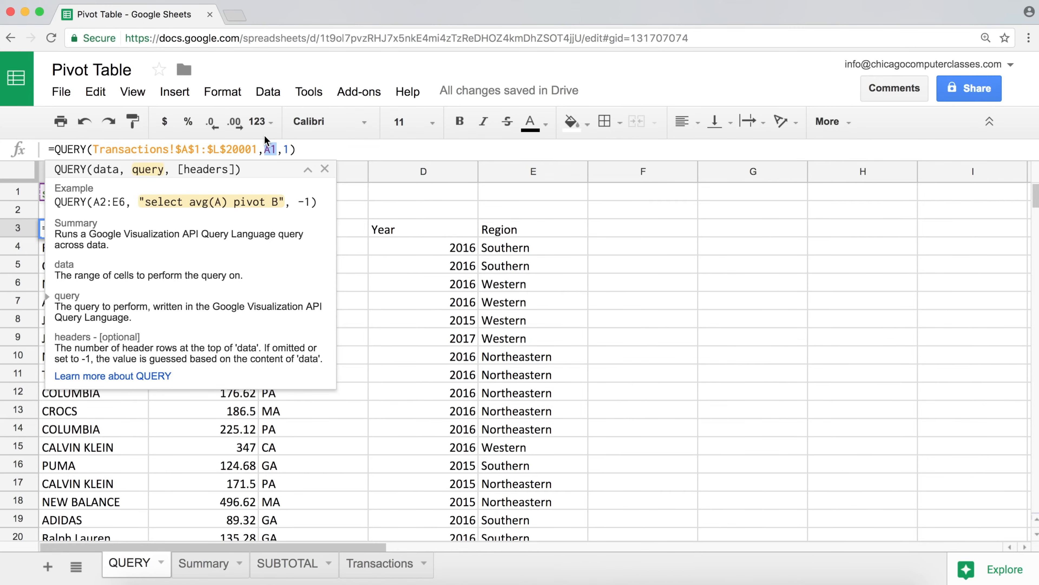
key("Escape")
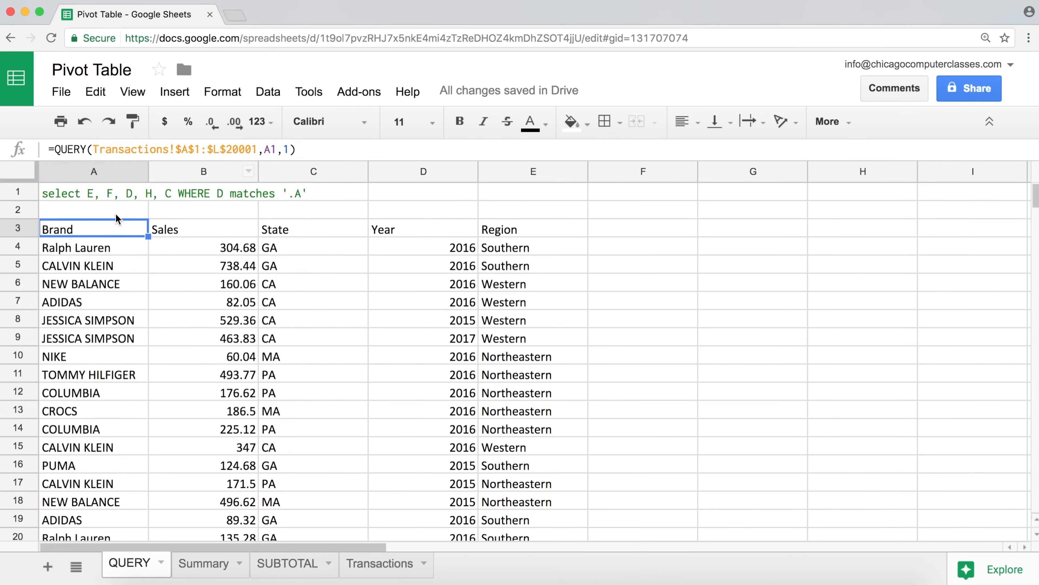
left_click(105, 195)
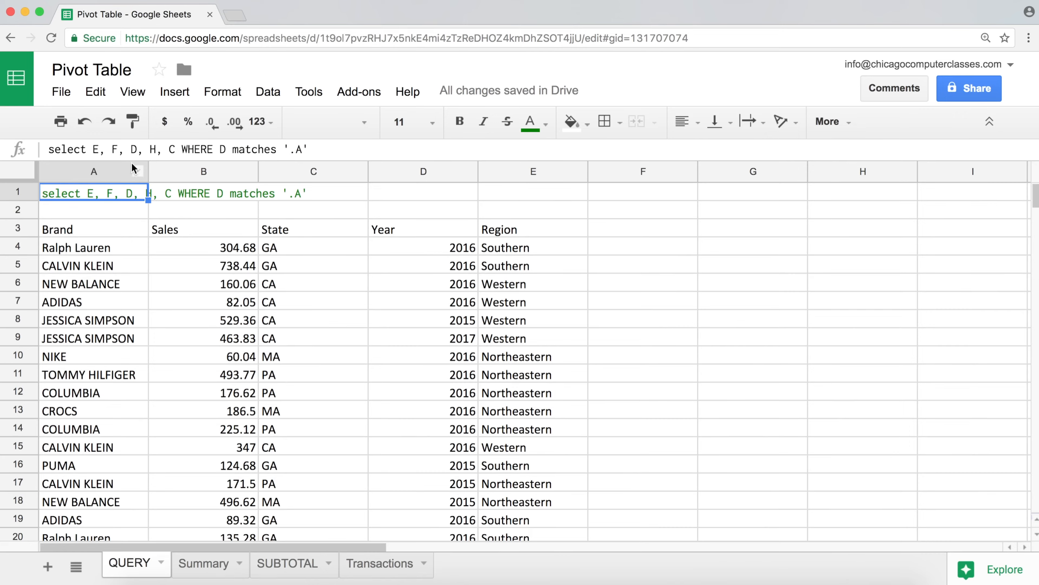
left_click_drag(134, 146, 293, 163)
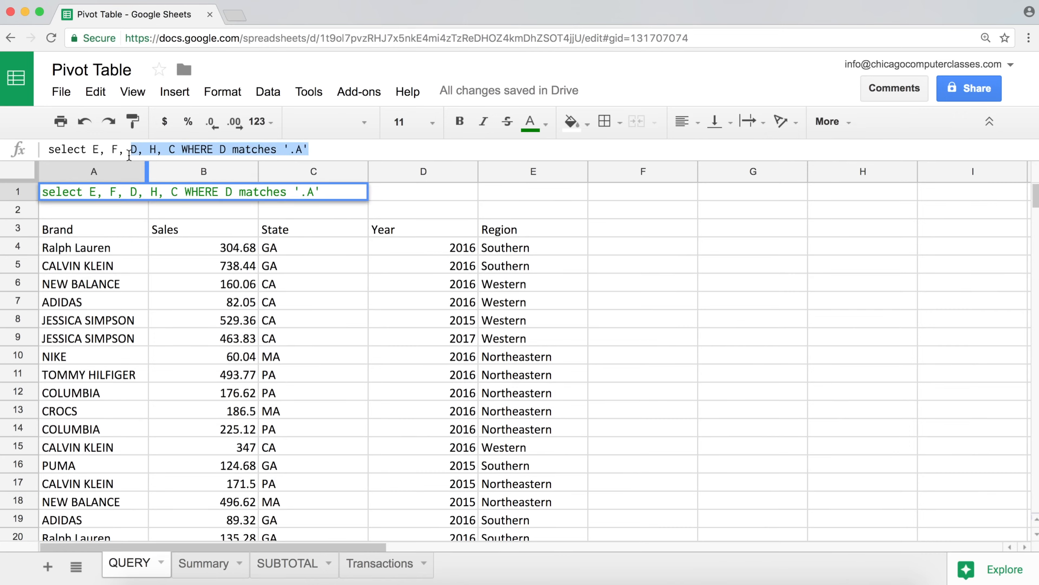
left_click(335, 146)
left_click(127, 228)
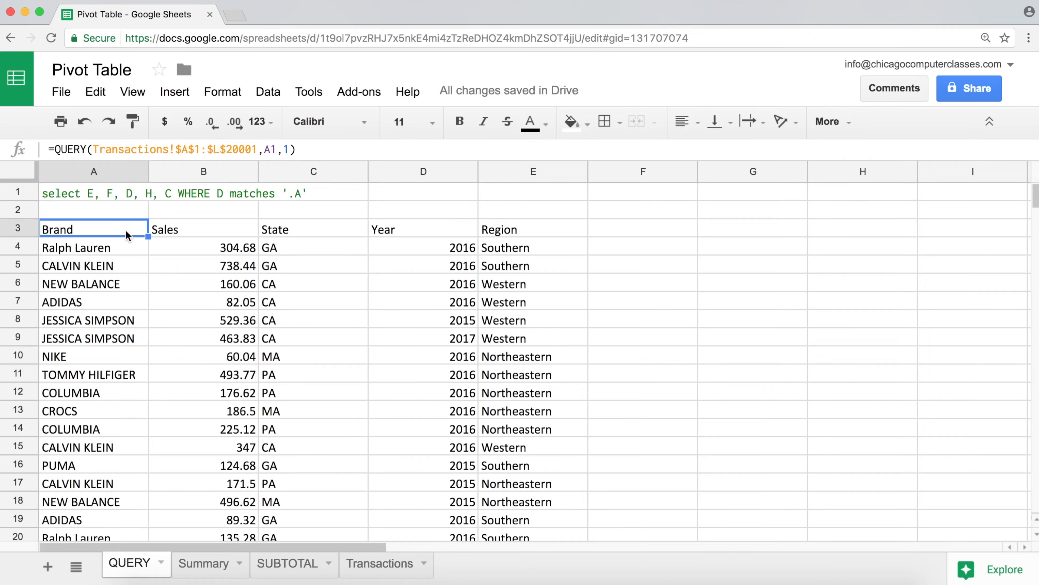
Review the formula's headers argument against the header row of the Transactions sheet, and return to the select statement in A1 on the QUERY sheet.
left_click(289, 149)
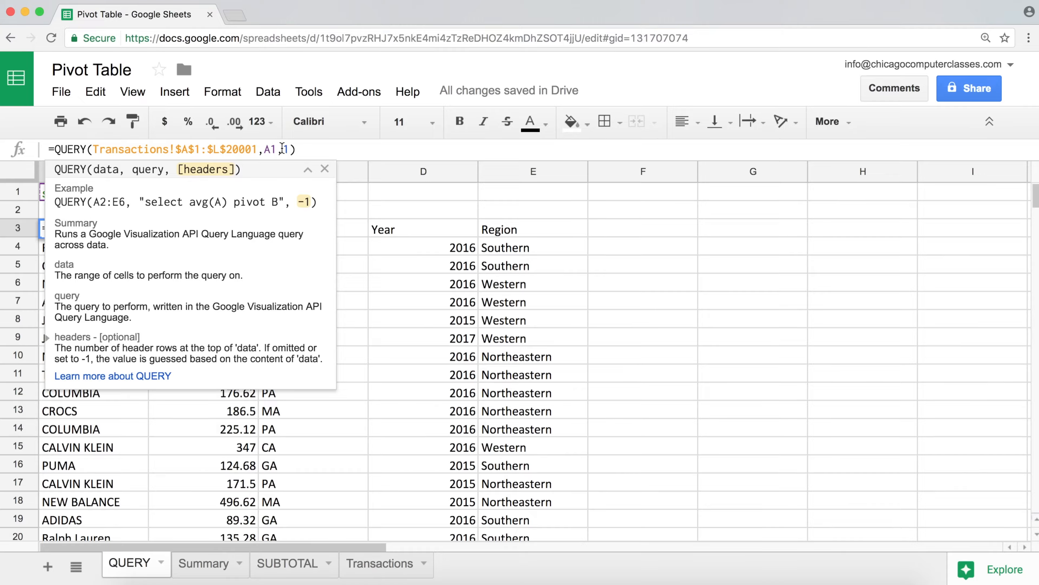
key("Escape")
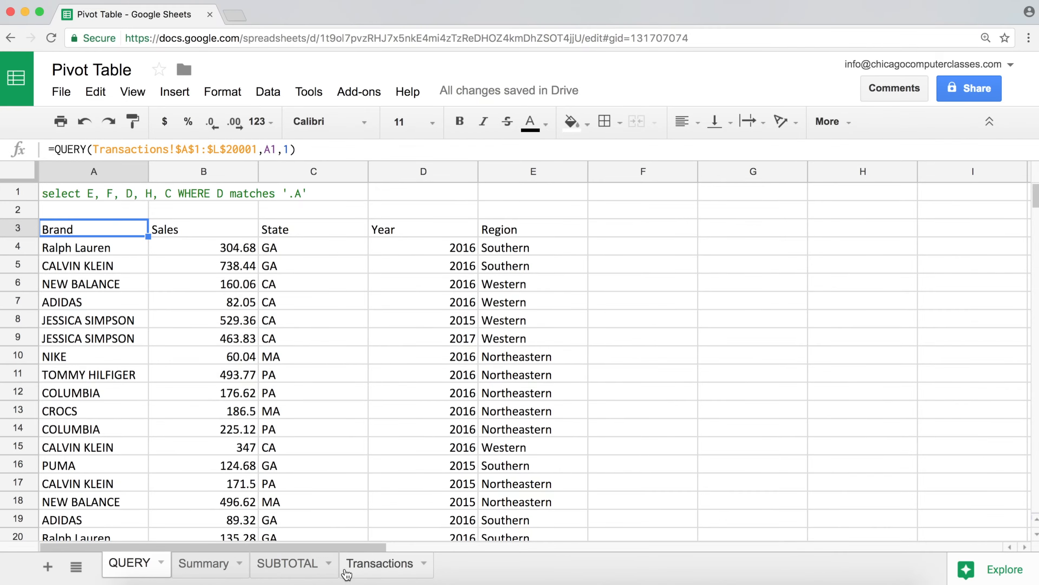
left_click(359, 571)
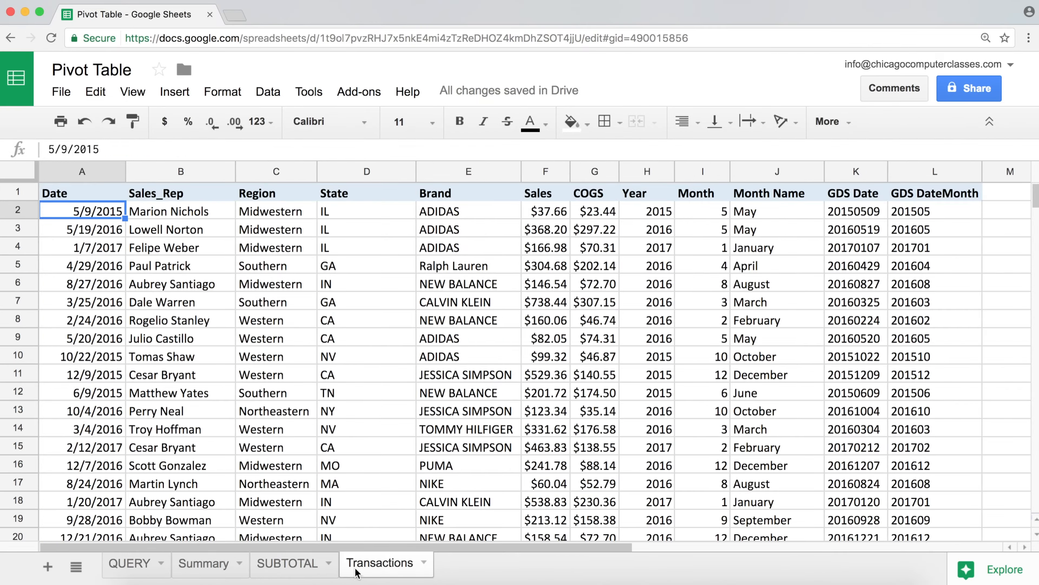
left_click(26, 193)
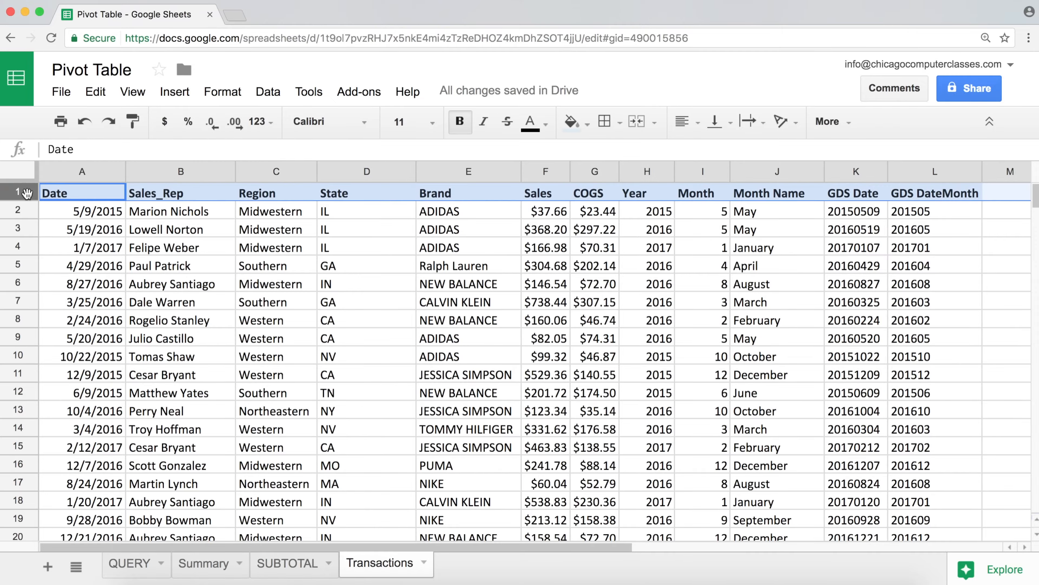
left_click(664, 271)
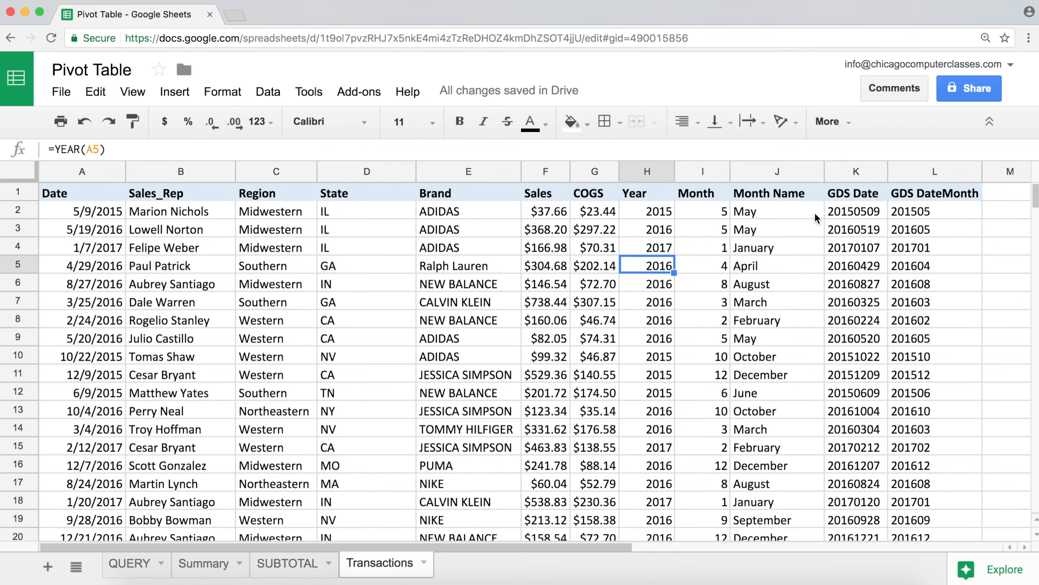
left_click(79, 194)
left_click(129, 564)
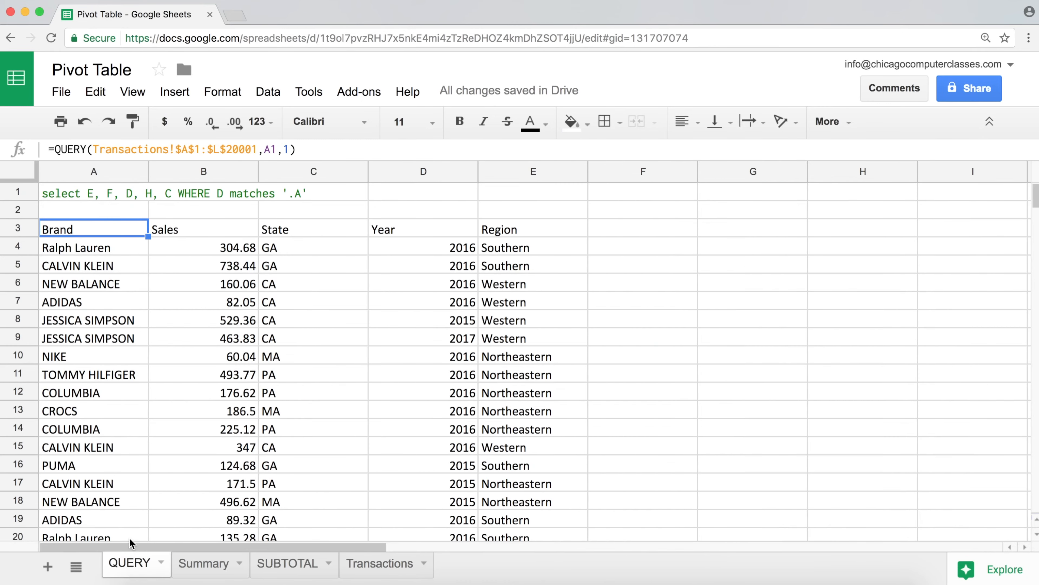
left_click(67, 197)
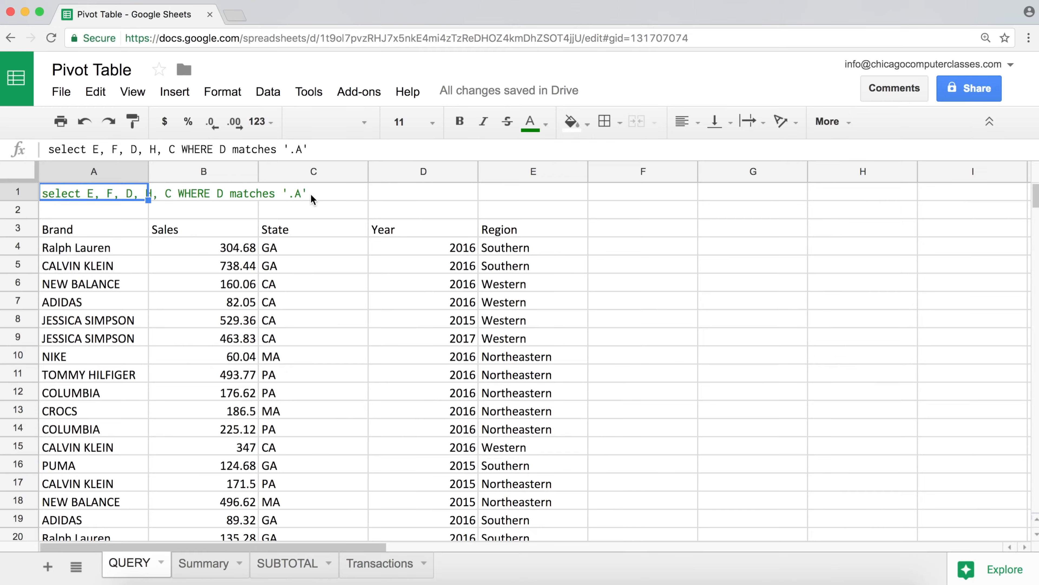
Examine the Date column on the Transactions sheet to identify its column letter, and return to the QUERY sheet.
left_click(185, 565)
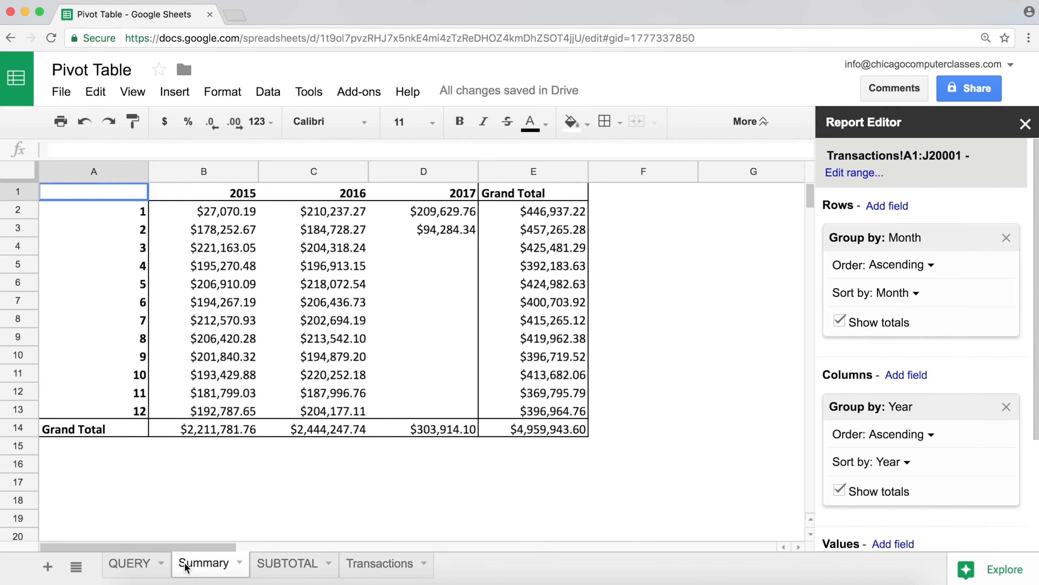
left_click(130, 563)
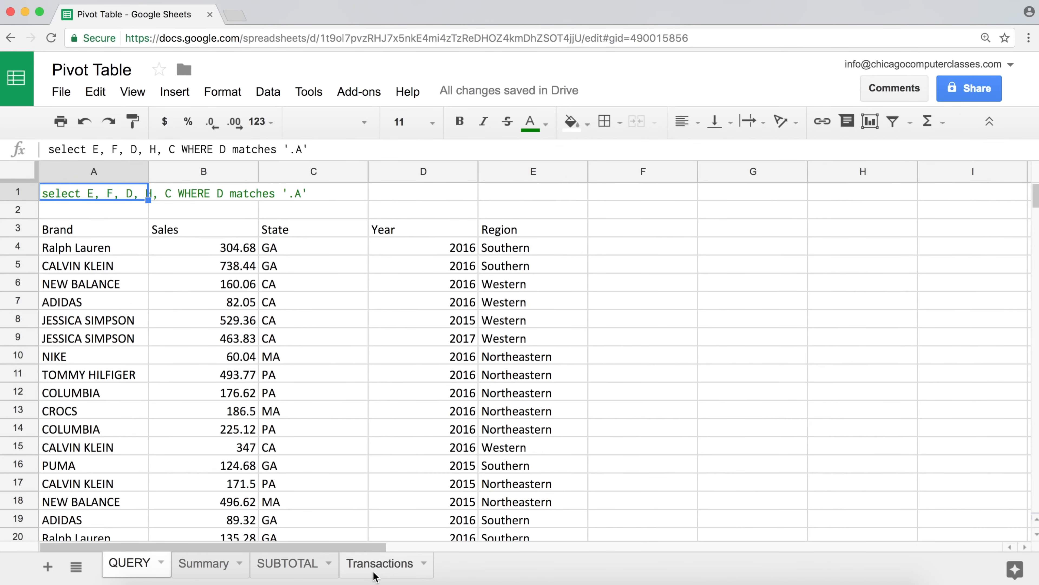
left_click(373, 574)
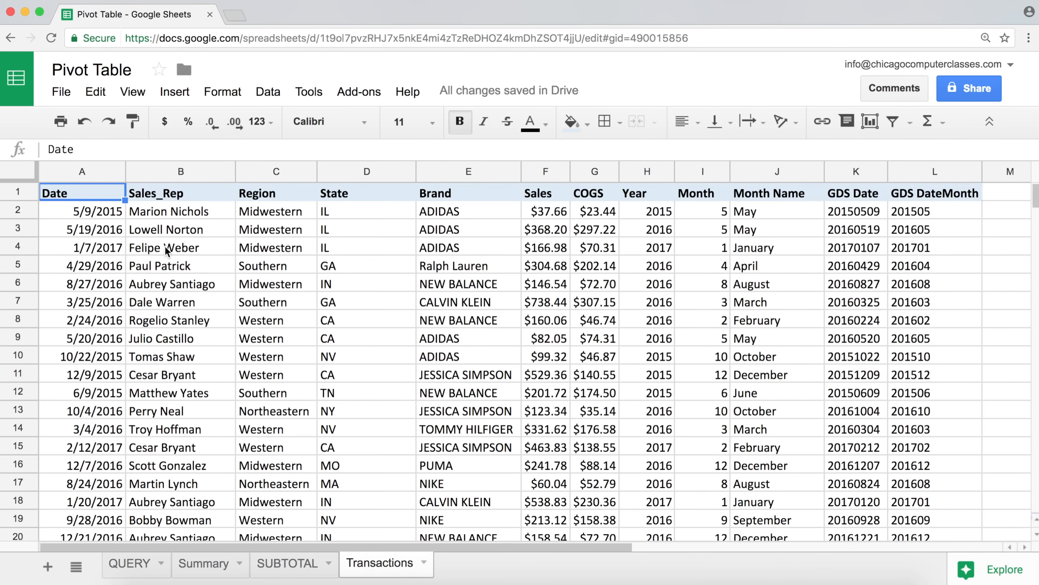
left_click_drag(113, 231, 103, 467)
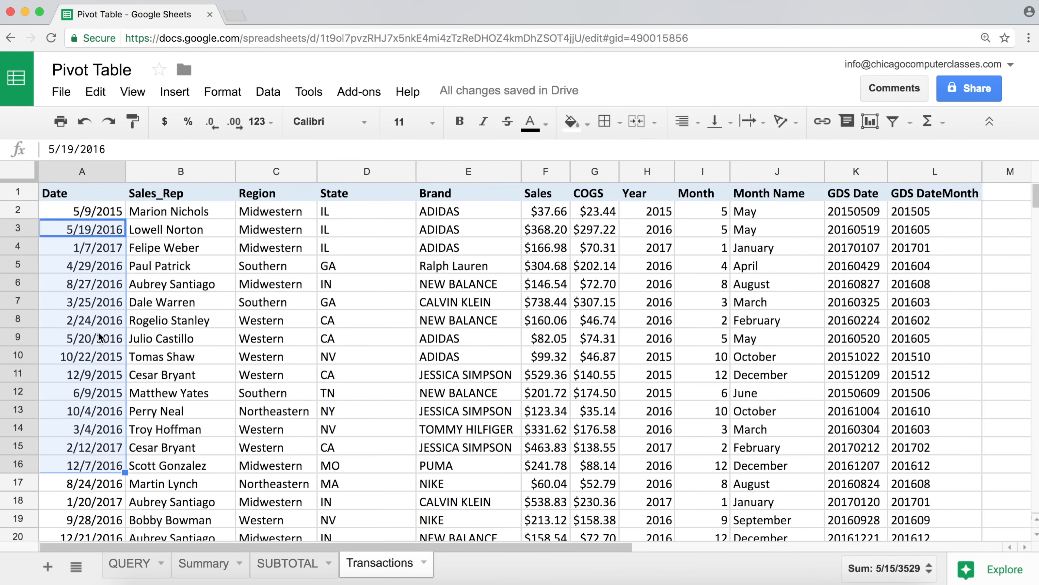
left_click(99, 337)
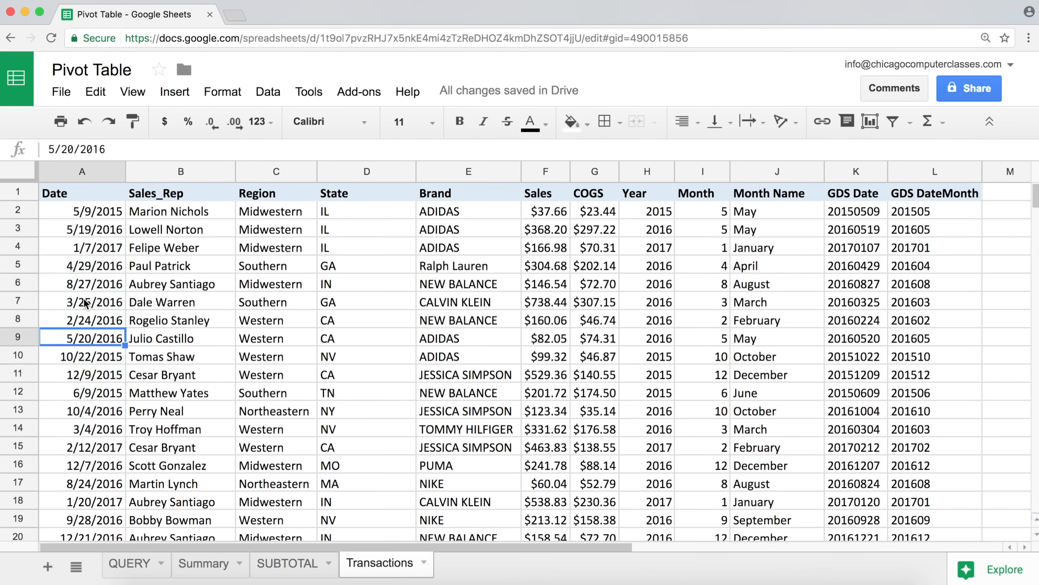
left_click(86, 272)
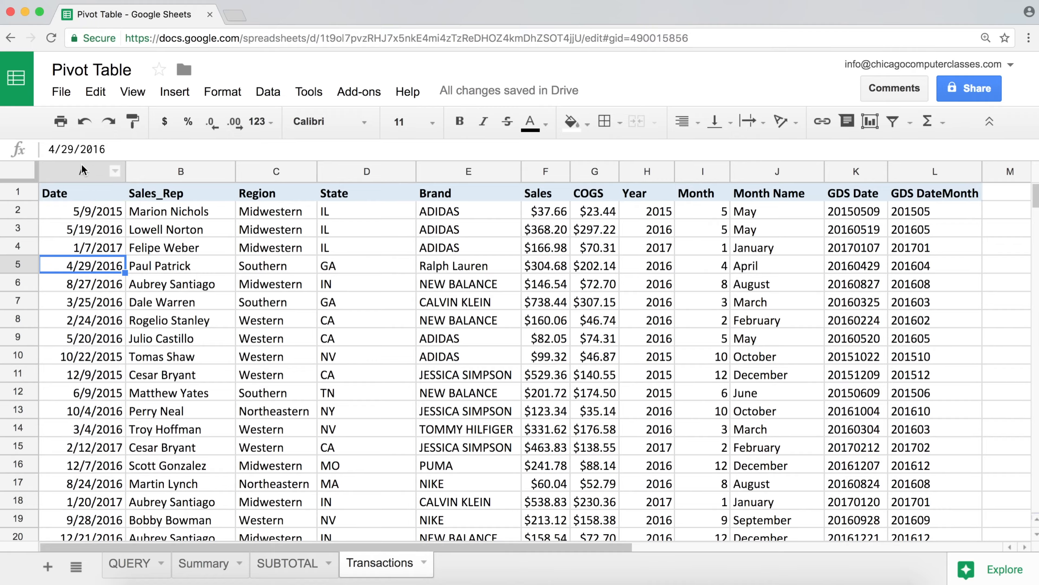
left_click(144, 571)
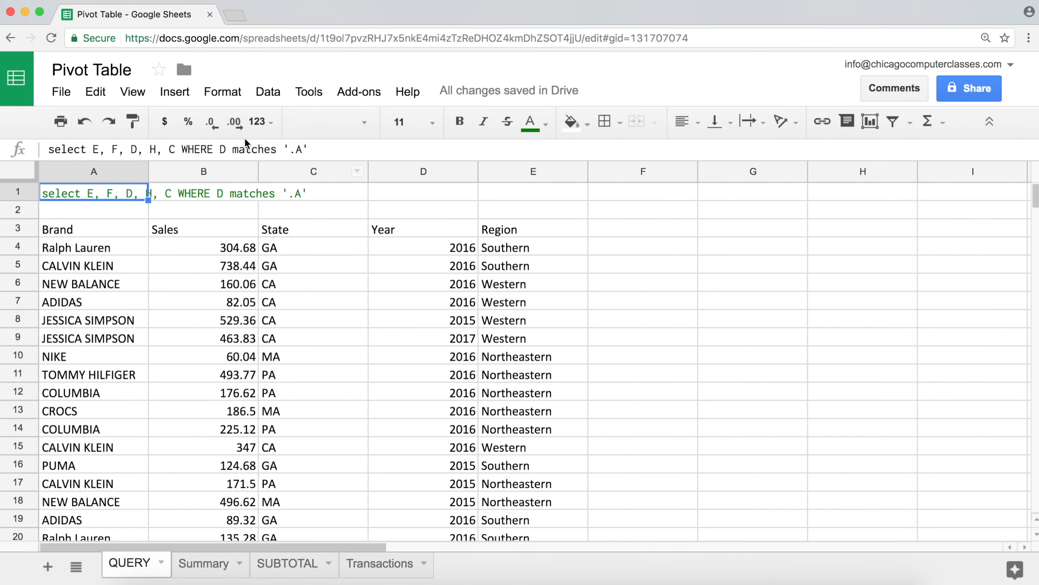
In A1, add column A to the selected columns and replace the matches condition so the statement ends with WHERE A >=.
left_click_drag(221, 149, 319, 149)
key("BackSpace")
left_click(177, 149)
type(",")
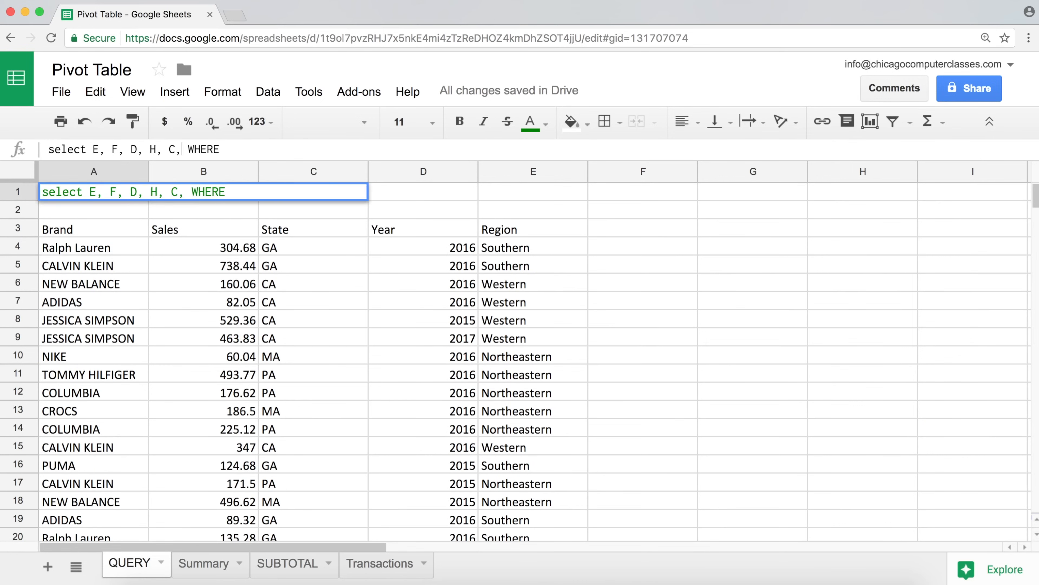
type("A")
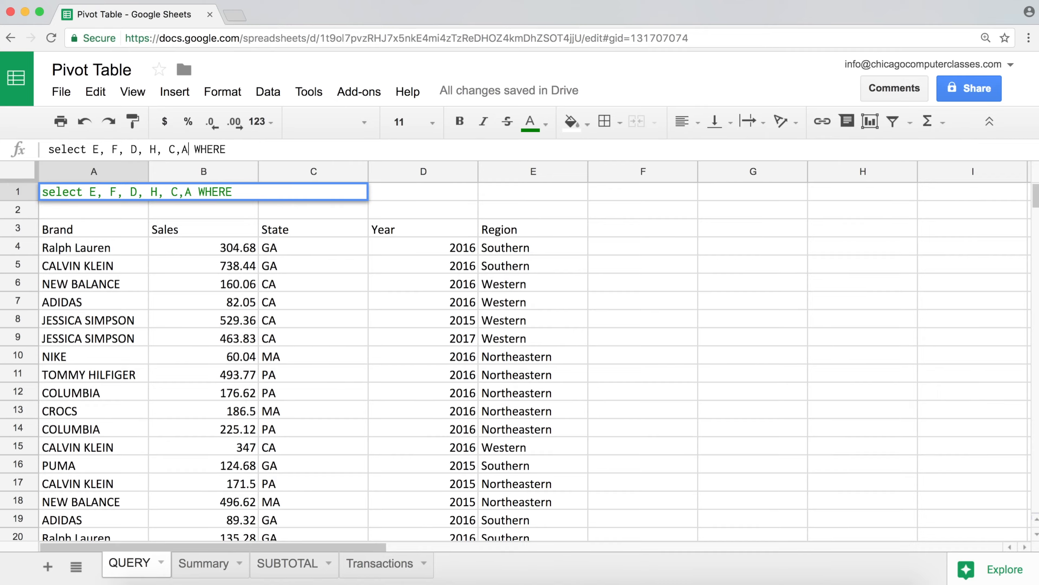
left_click(182, 150)
left_click(239, 148)
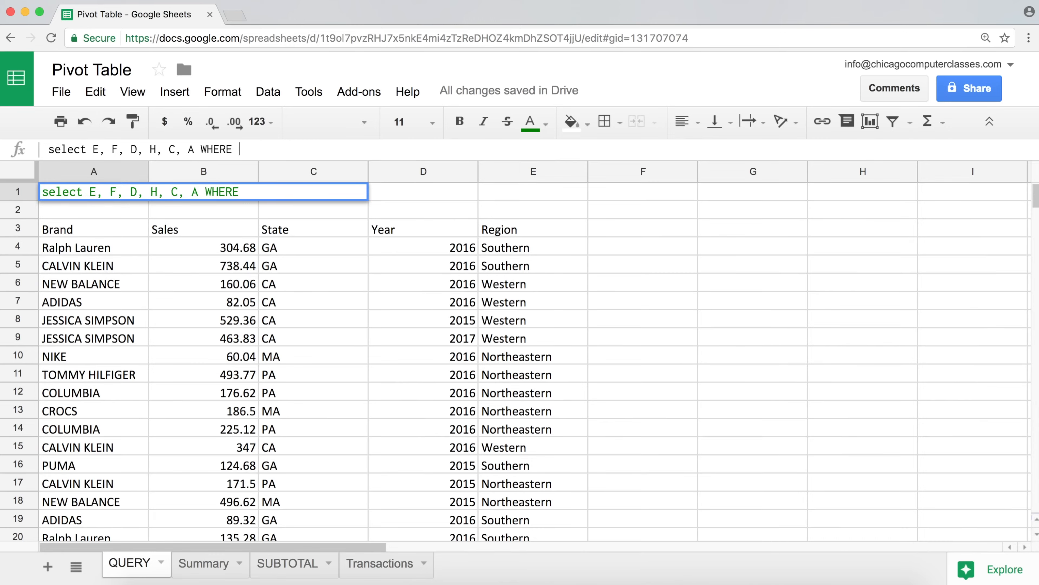
type("A >=")
key("Return")
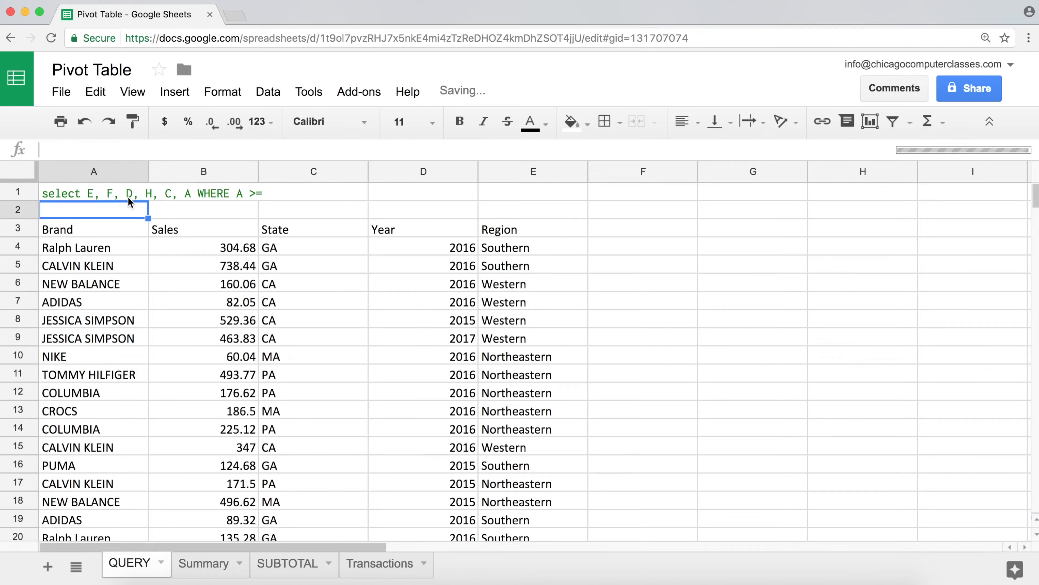
Enter the date 6/1/2016 in E1 and set its number format to Automatic to get its serial number.
left_click(119, 191)
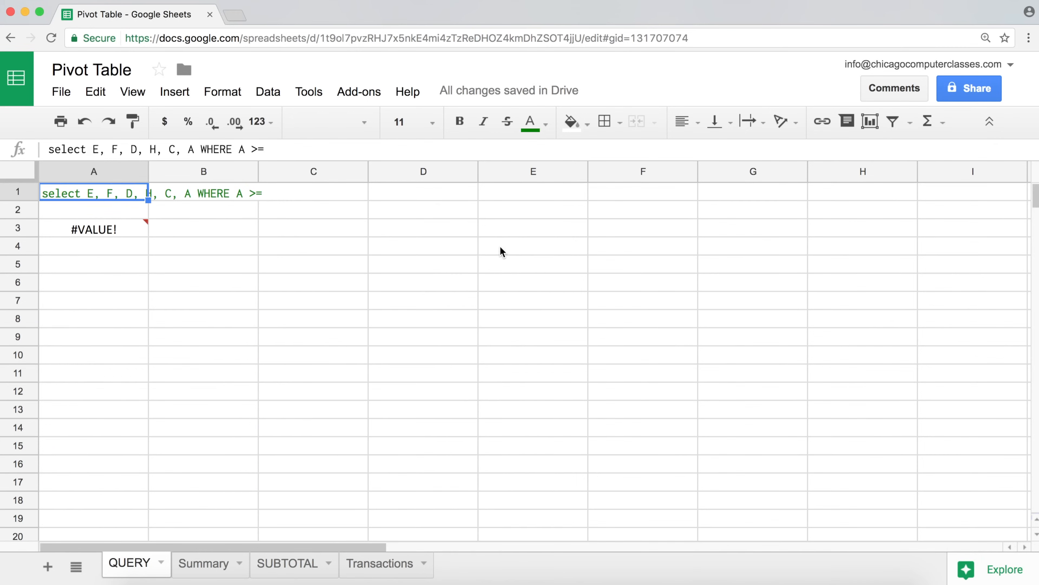
left_click(490, 191)
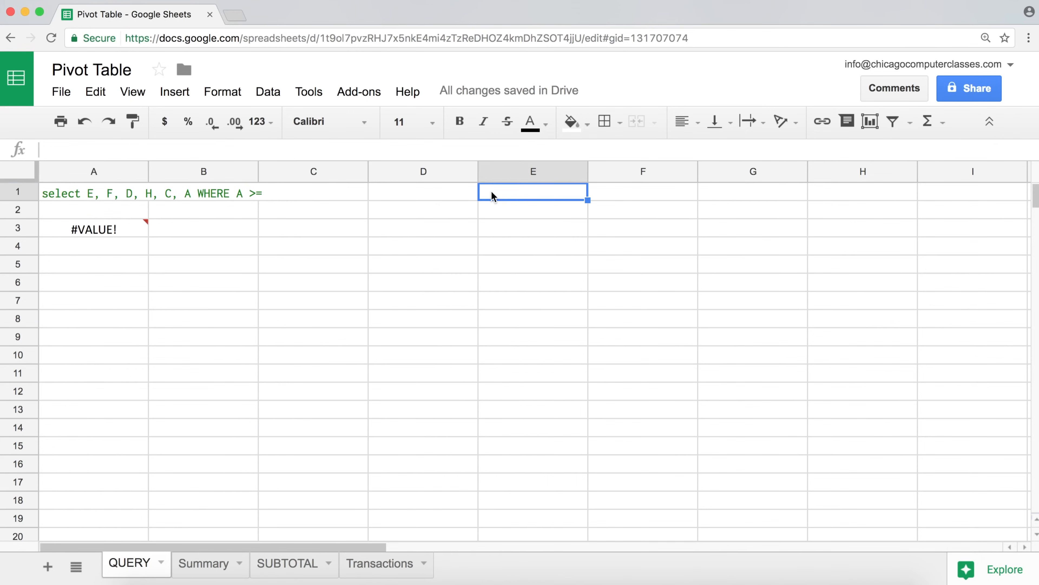
type("6")
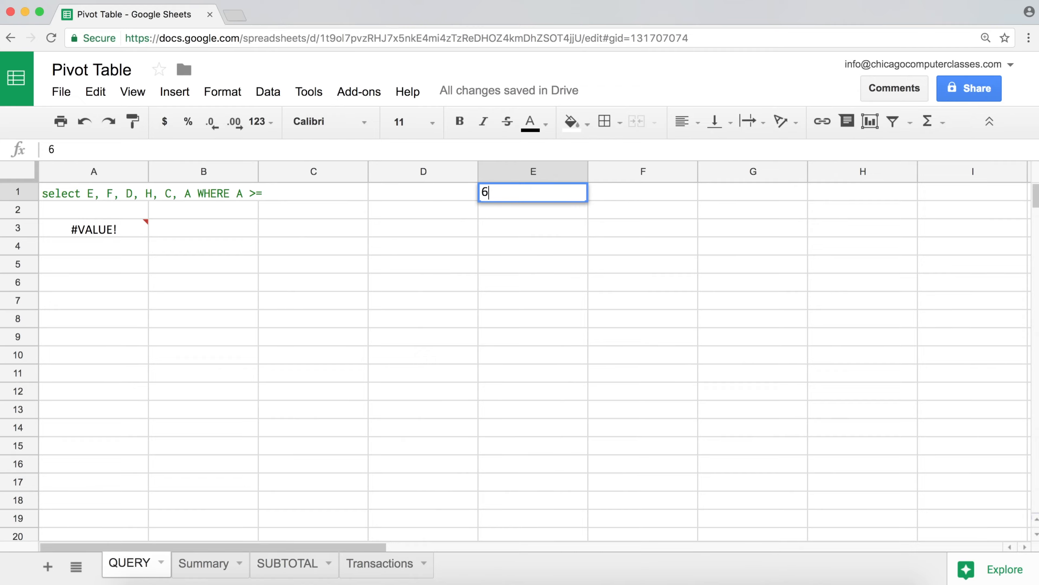
type("/1/2016")
key("Return")
left_click(568, 196)
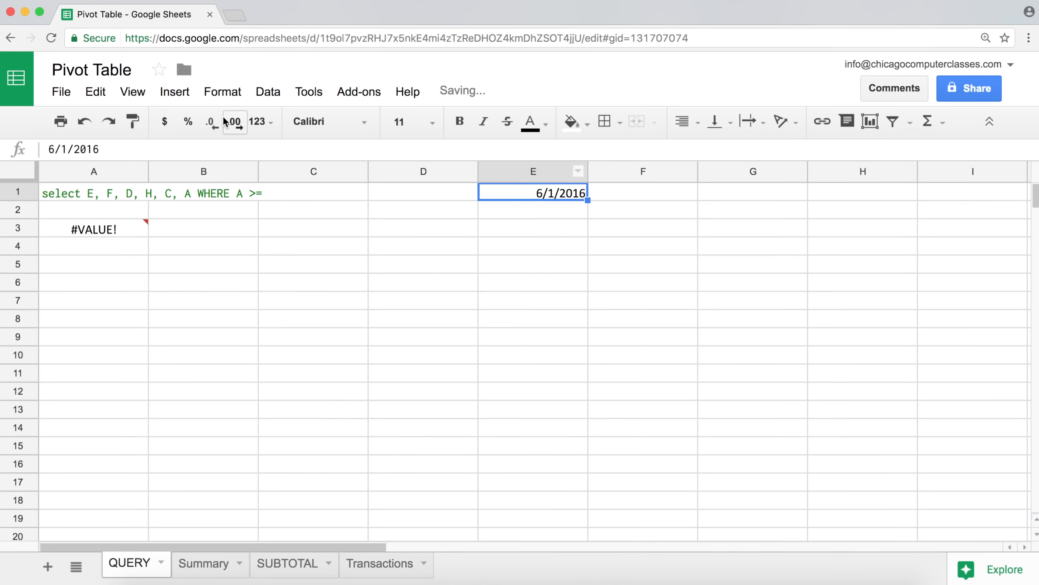
left_click(270, 122)
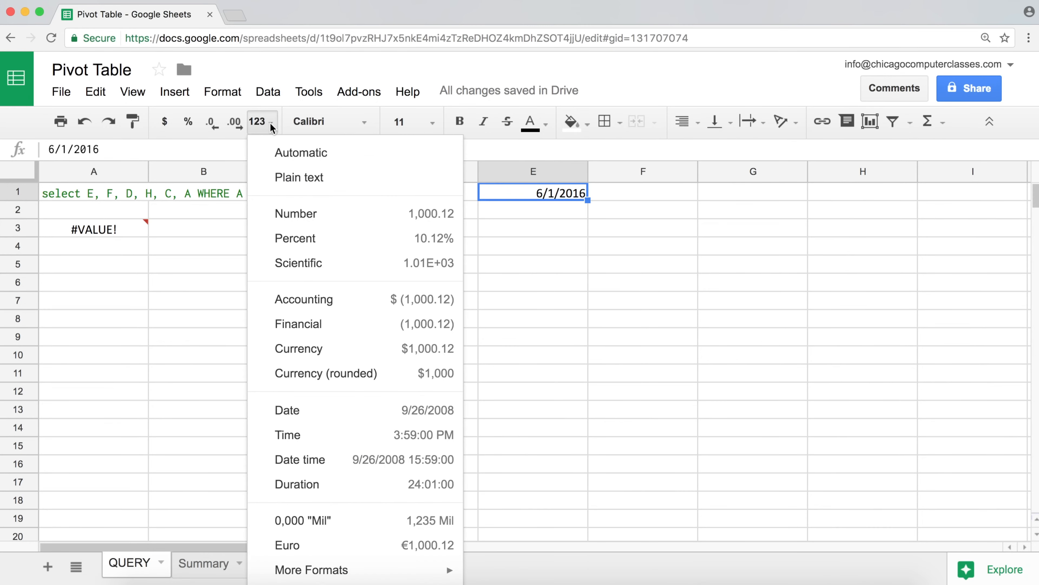
left_click(292, 153)
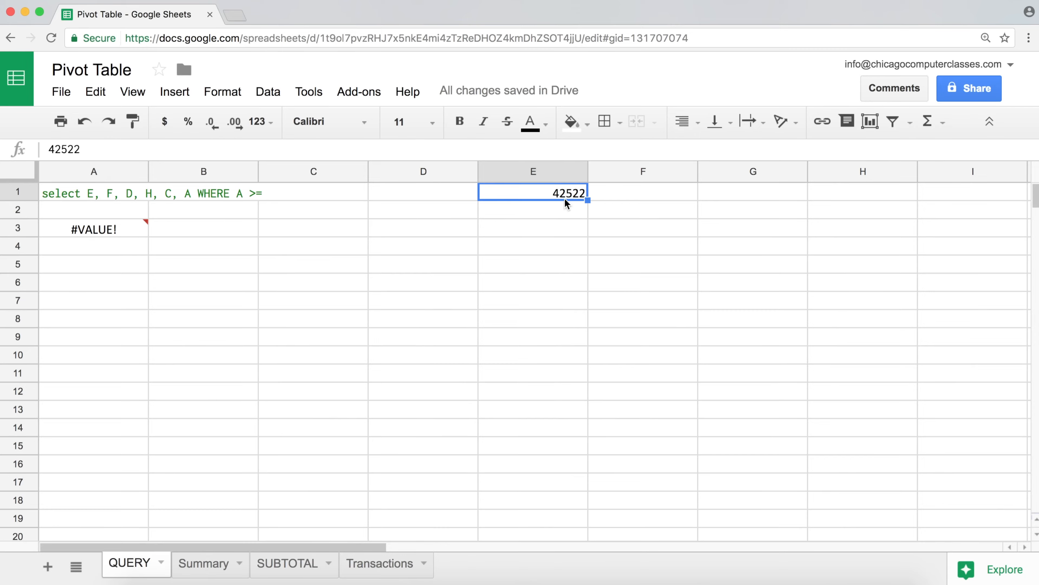
Complete the WHERE condition in A1 with the serial number 42522.
left_click(106, 199)
left_click(304, 150)
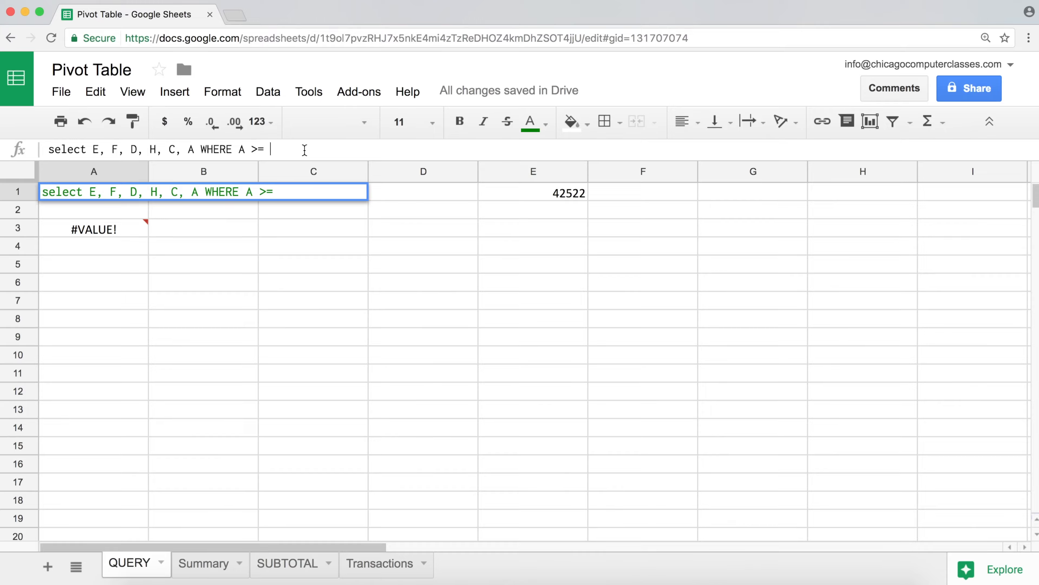
type("42522")
key("Return")
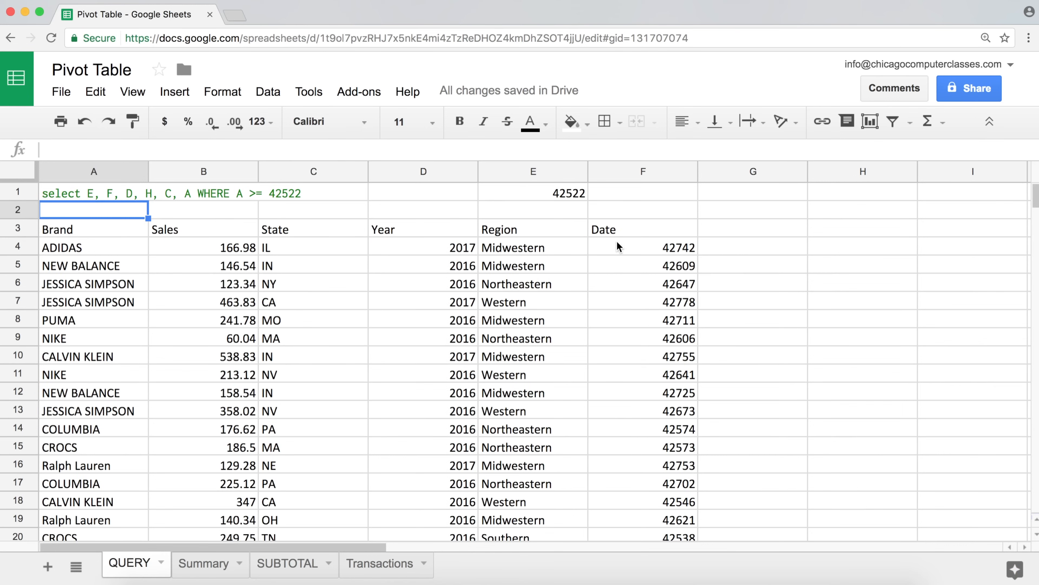
Format column F of the query output as Date.
left_click(650, 170)
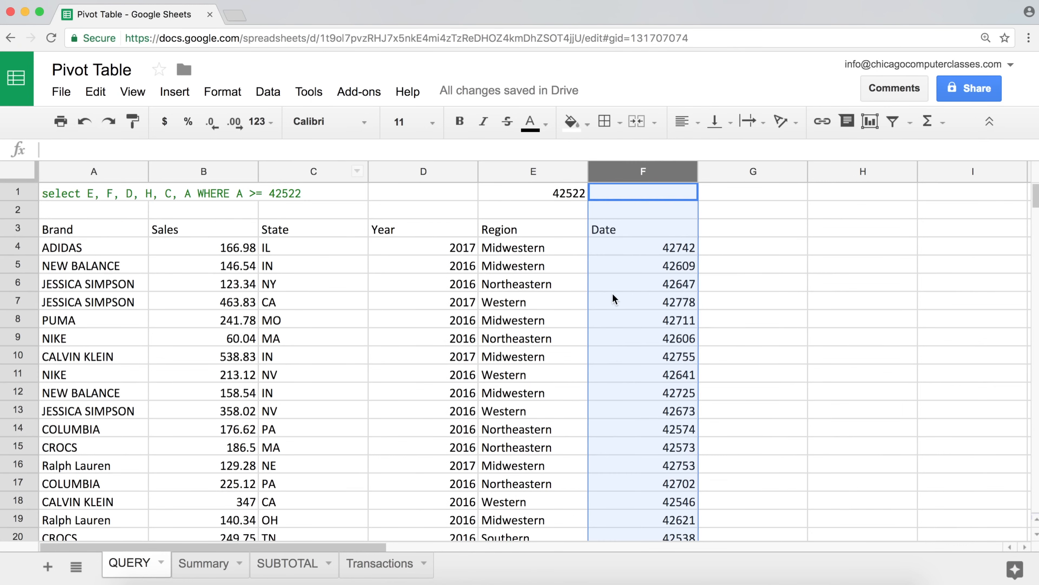
left_click(328, 122)
left_click(294, 121)
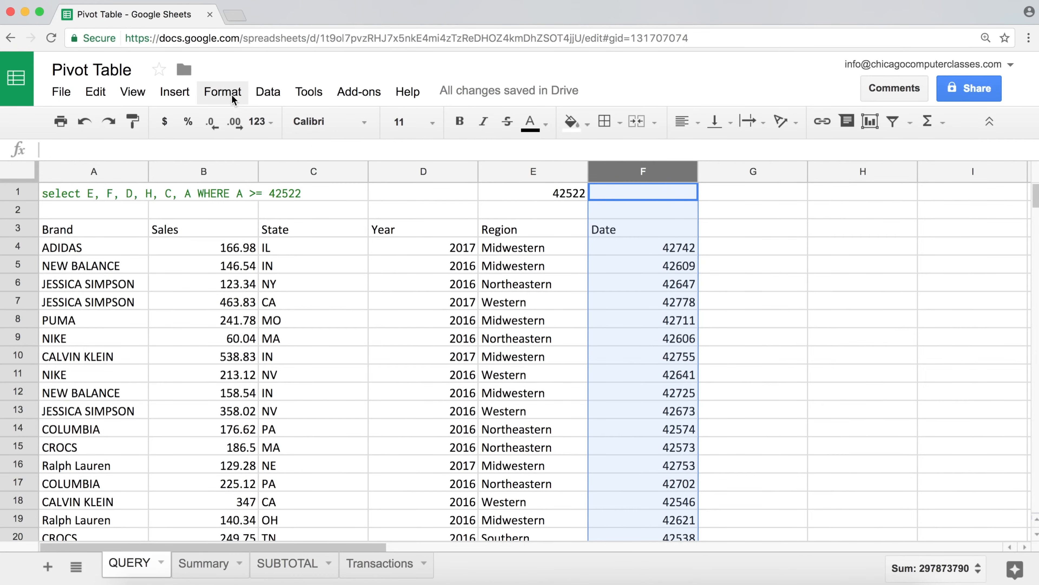
left_click(261, 121)
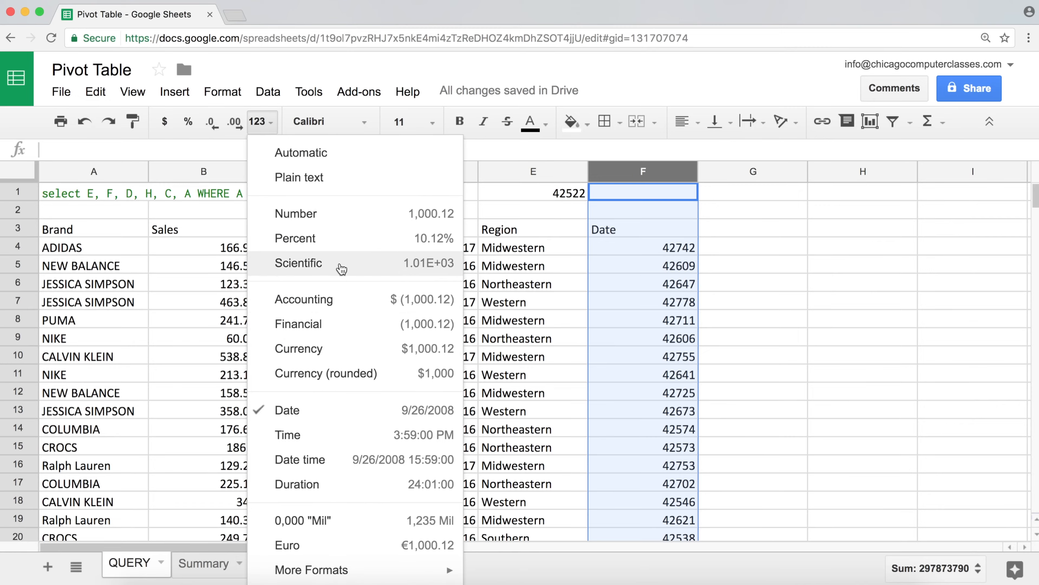
left_click(325, 424)
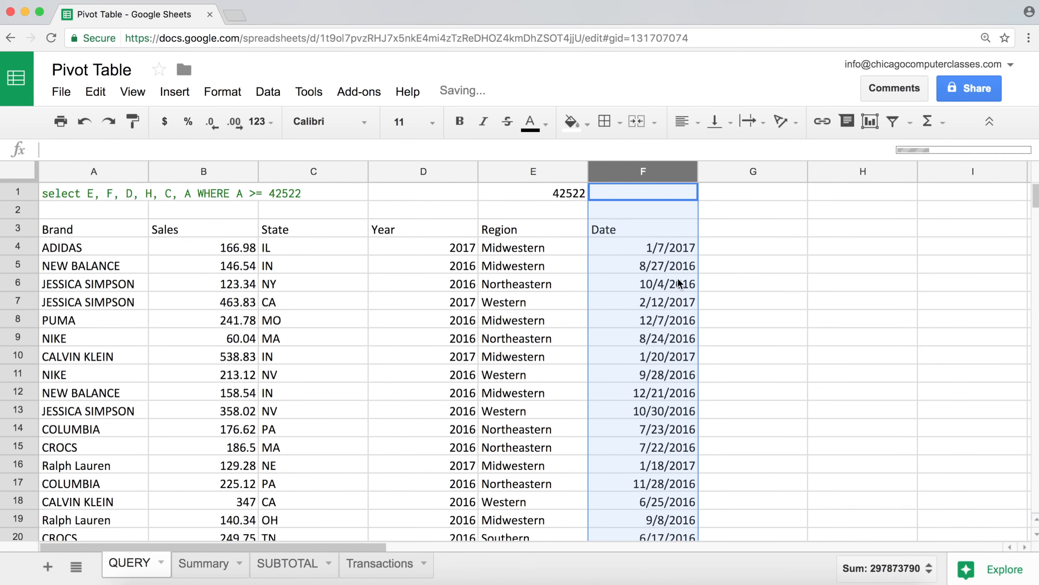
Check the dates in column F of the query output and compare them with the Date column on the Transactions sheet.
left_click(667, 250)
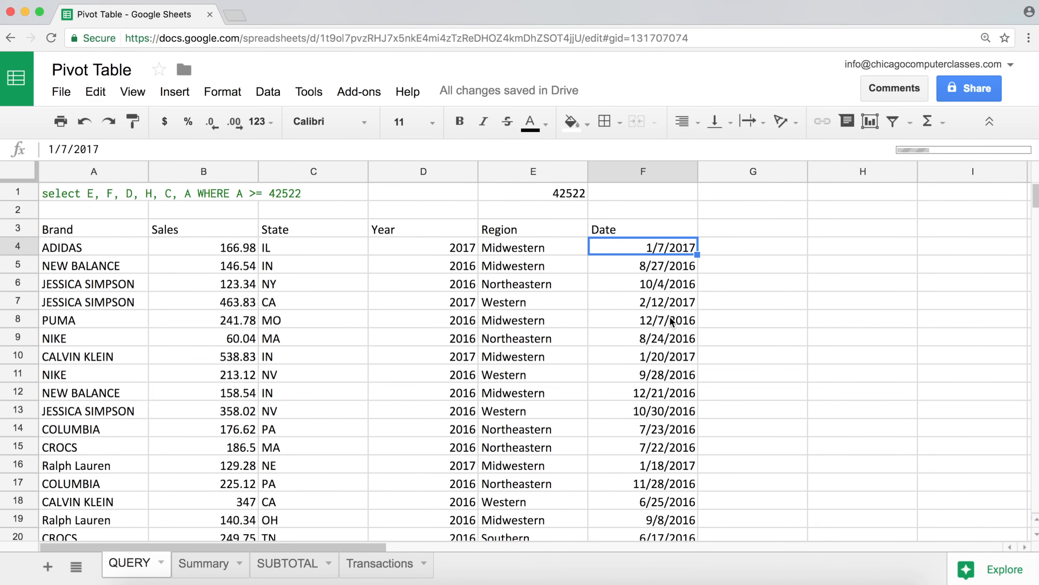
scroll(678, 294, "down", 8)
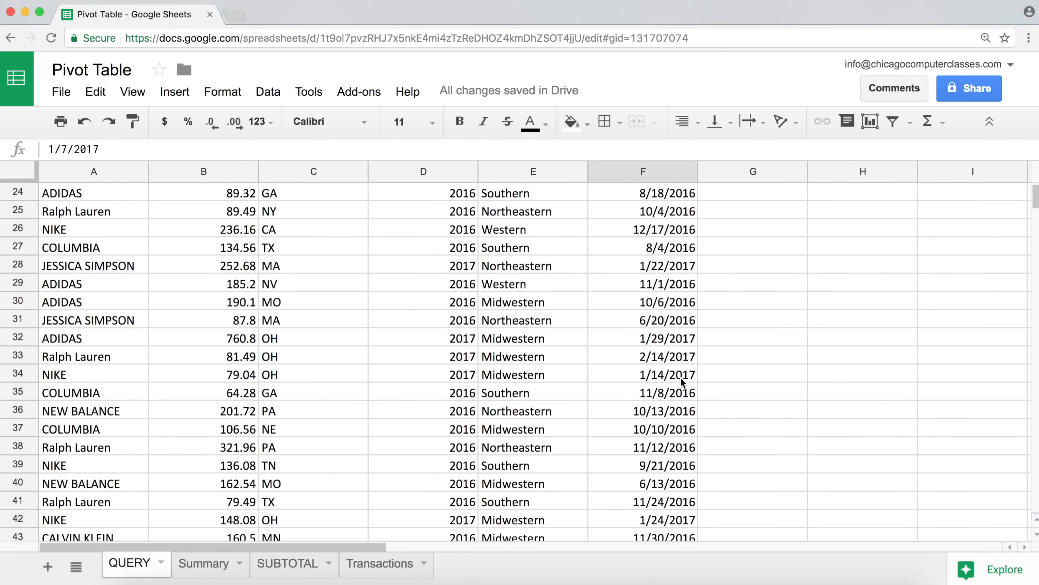
scroll(681, 378, "down", 5)
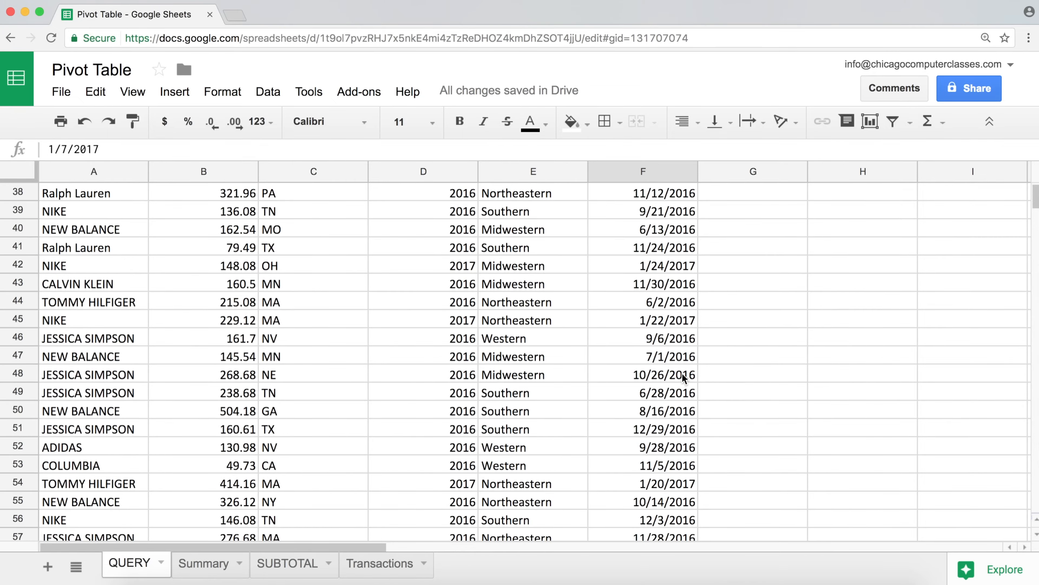
scroll(682, 378, "up", 12)
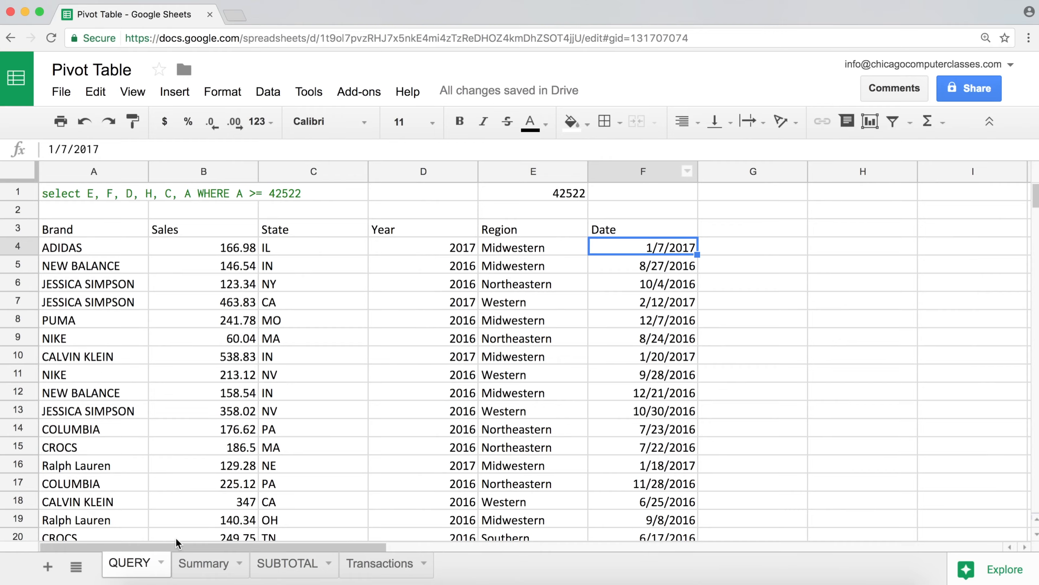
left_click(368, 563)
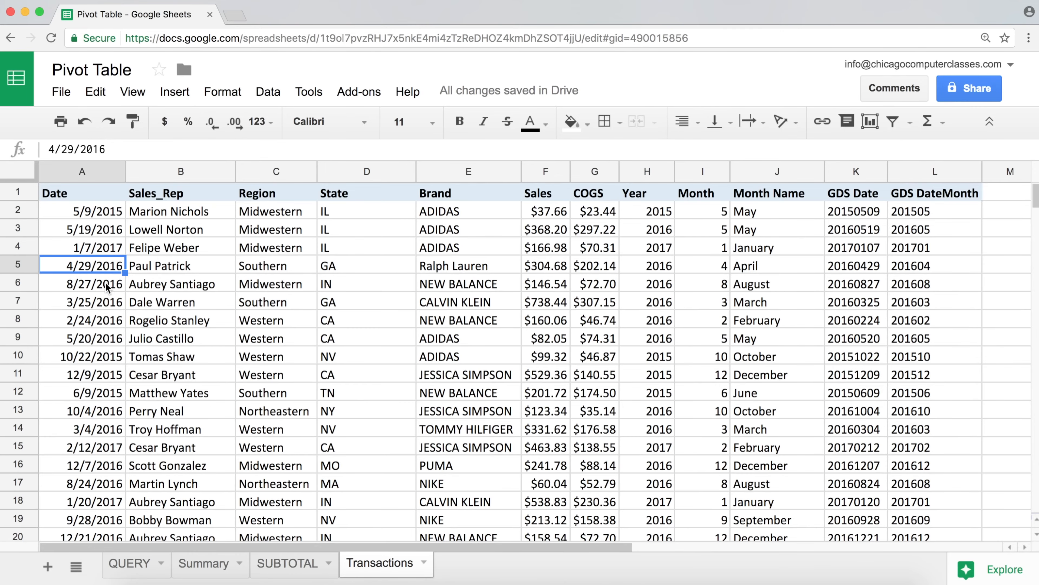
left_click(78, 452)
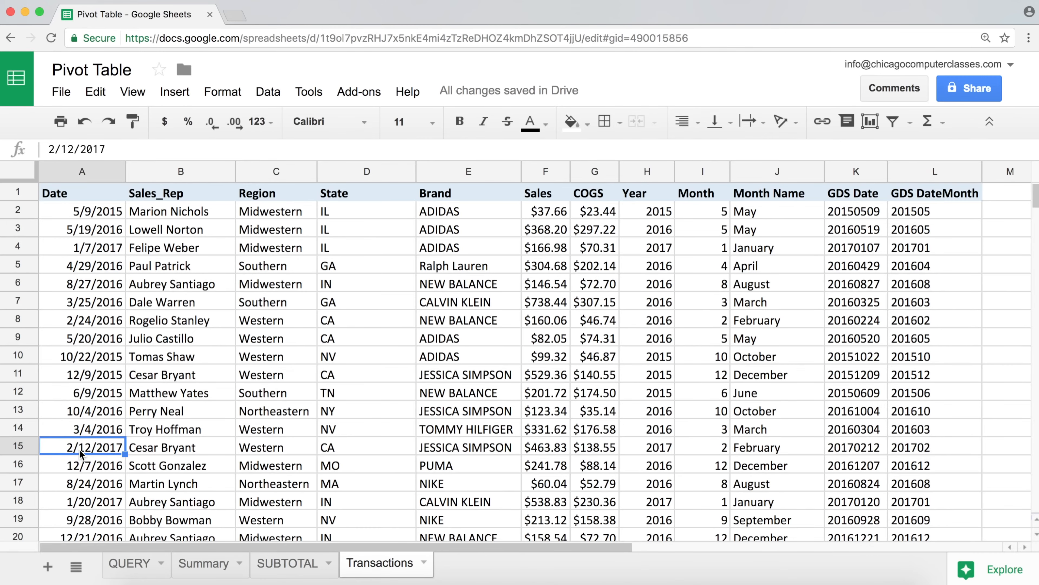
left_click(137, 563)
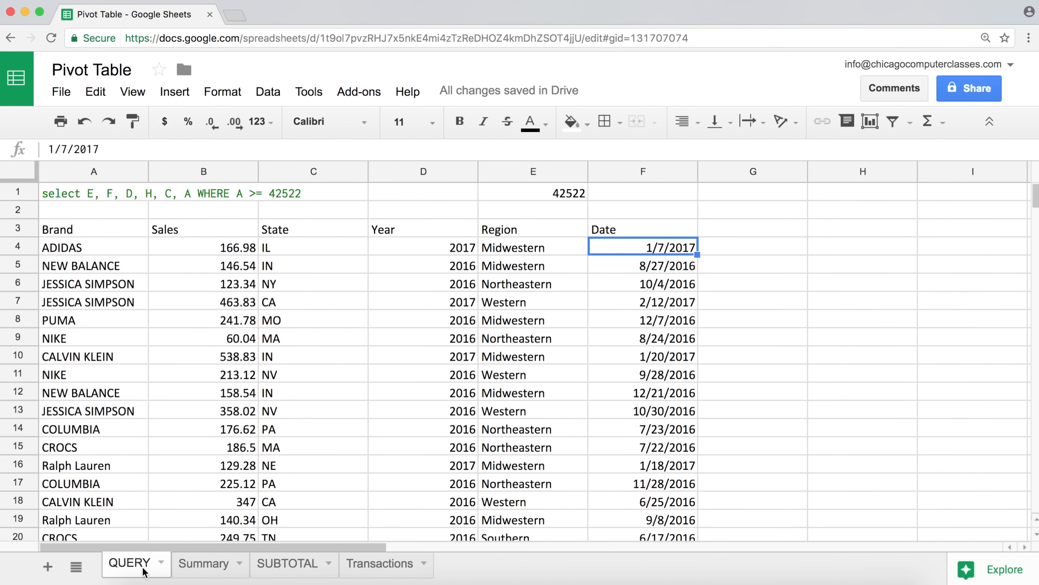
Enter the date 1/31/2017 in F1 and set its number format to Automatic to get its serial number.
left_click(614, 191)
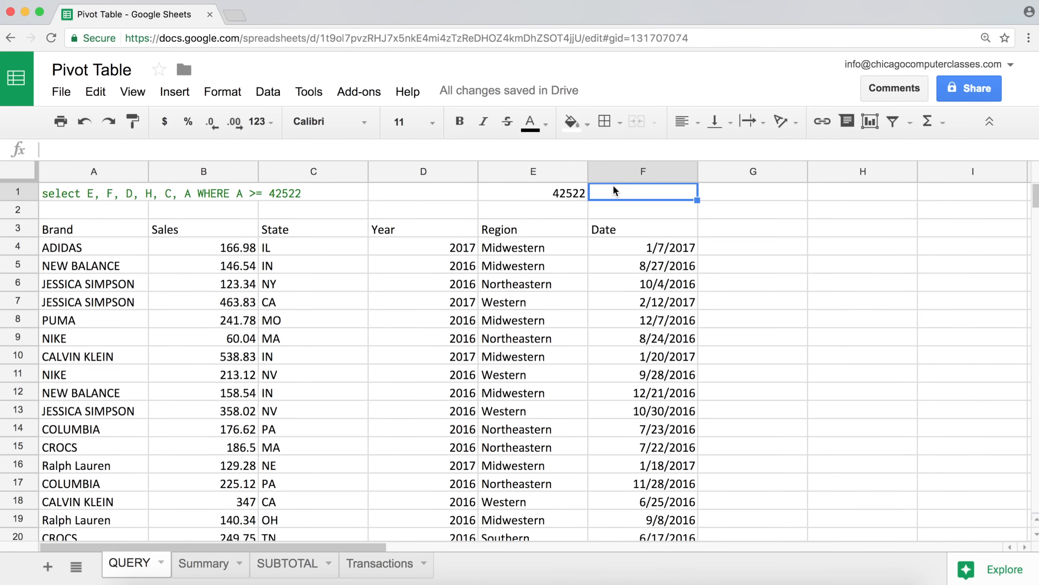
type("1/31")
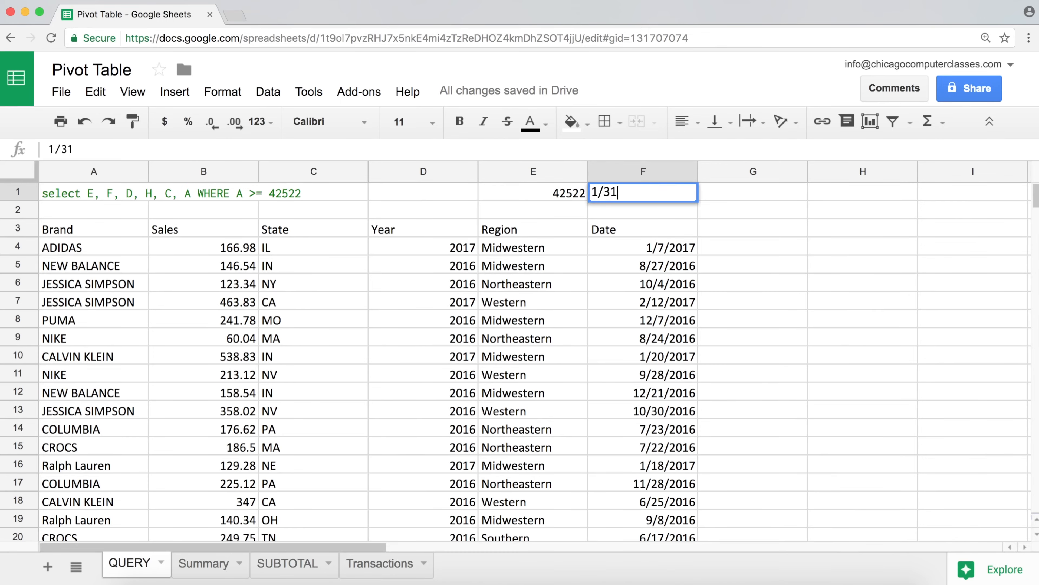
type("/2017")
key("Return")
left_click(615, 191)
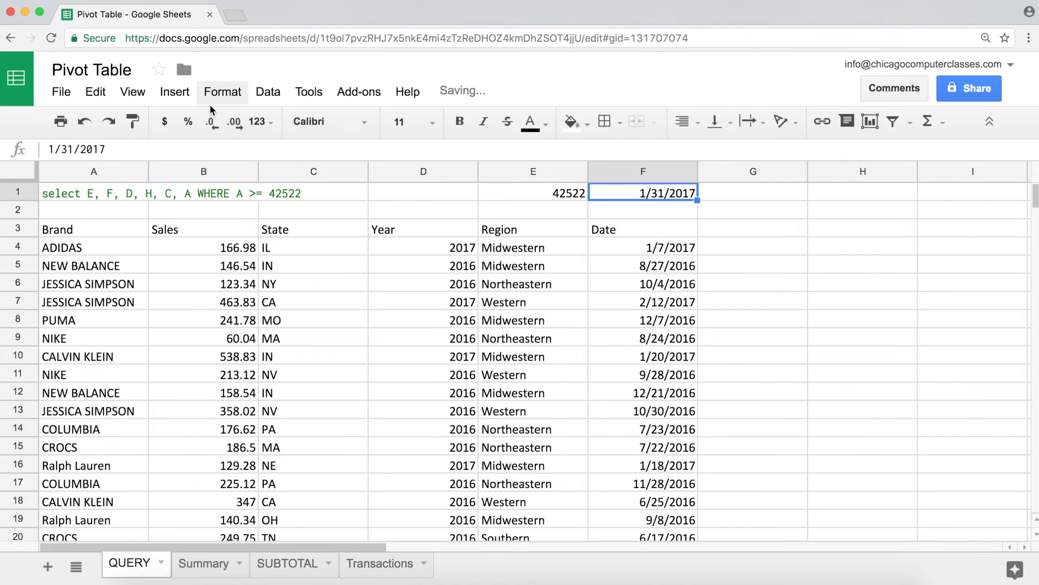
left_click(261, 121)
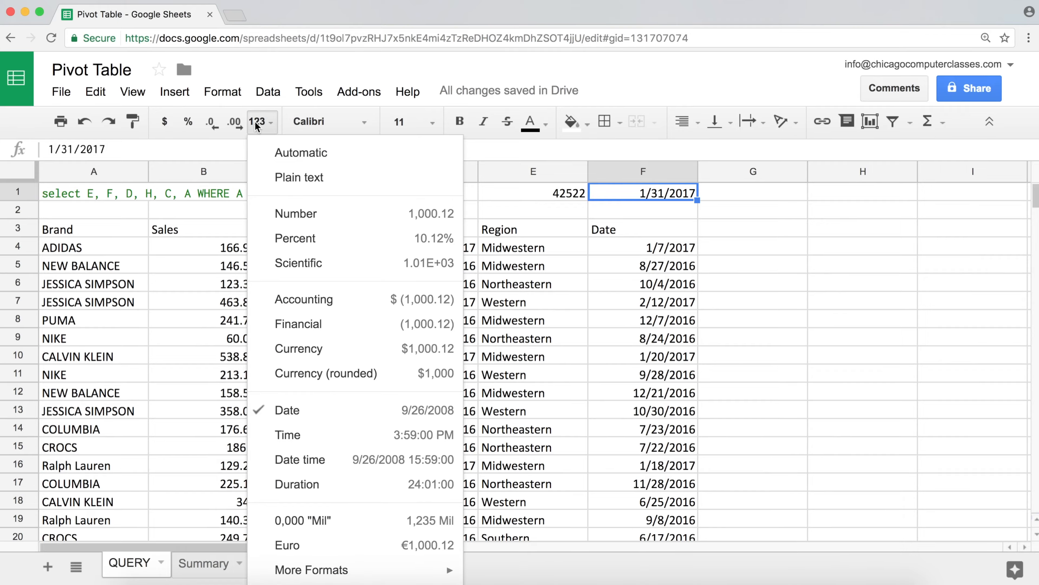
left_click(279, 152)
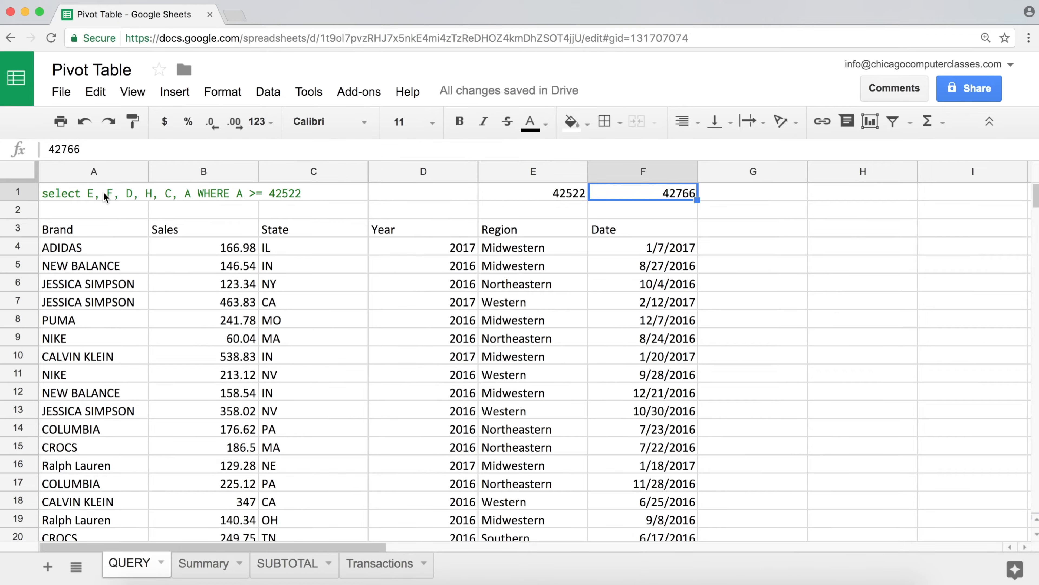
Extend the query text in A1 with the condition AND A <=42766 and check the dates in column F.
left_click(135, 197)
left_click(305, 150)
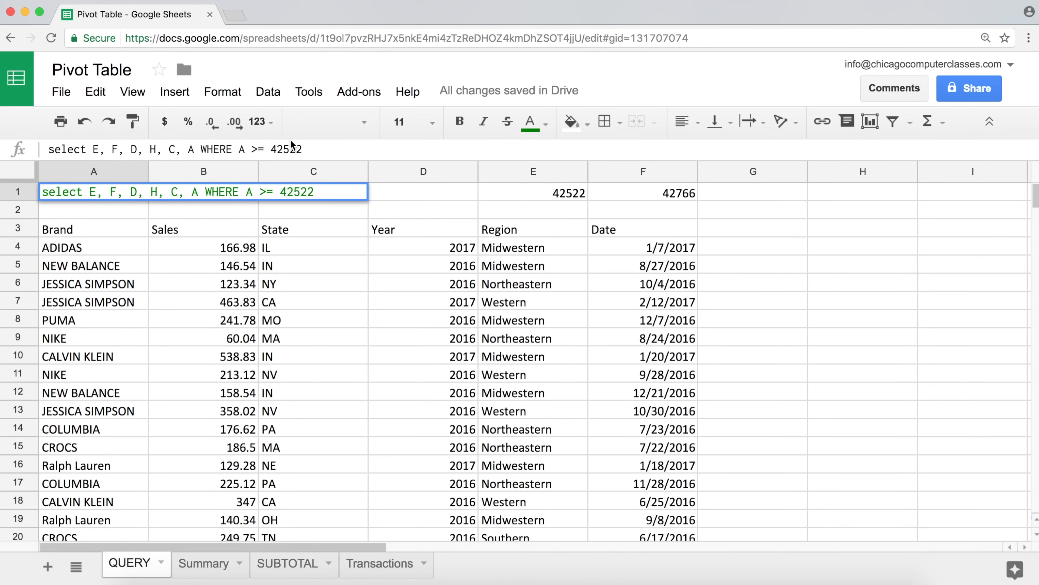
type("AND A")
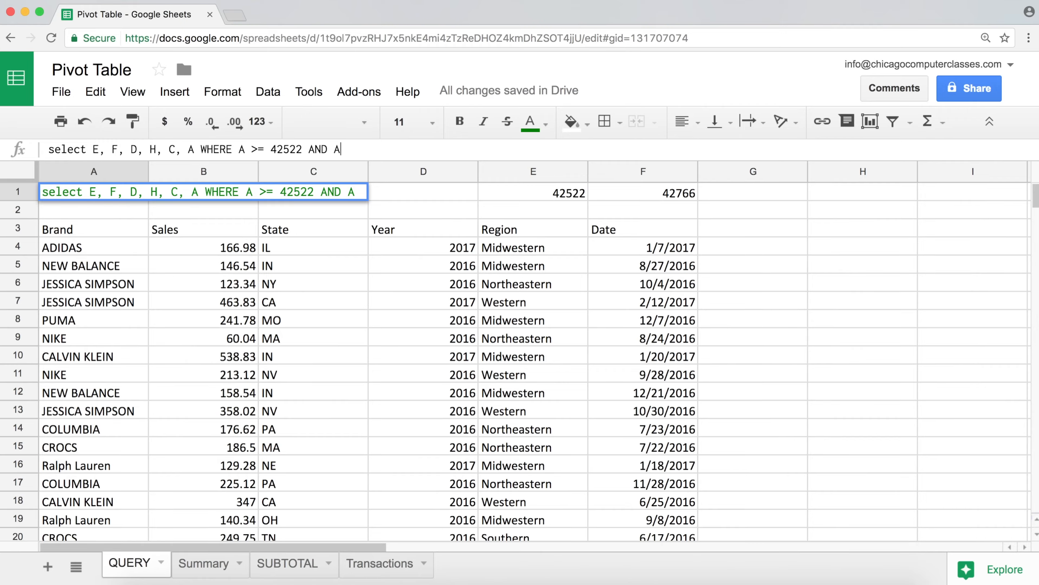
type(" <")
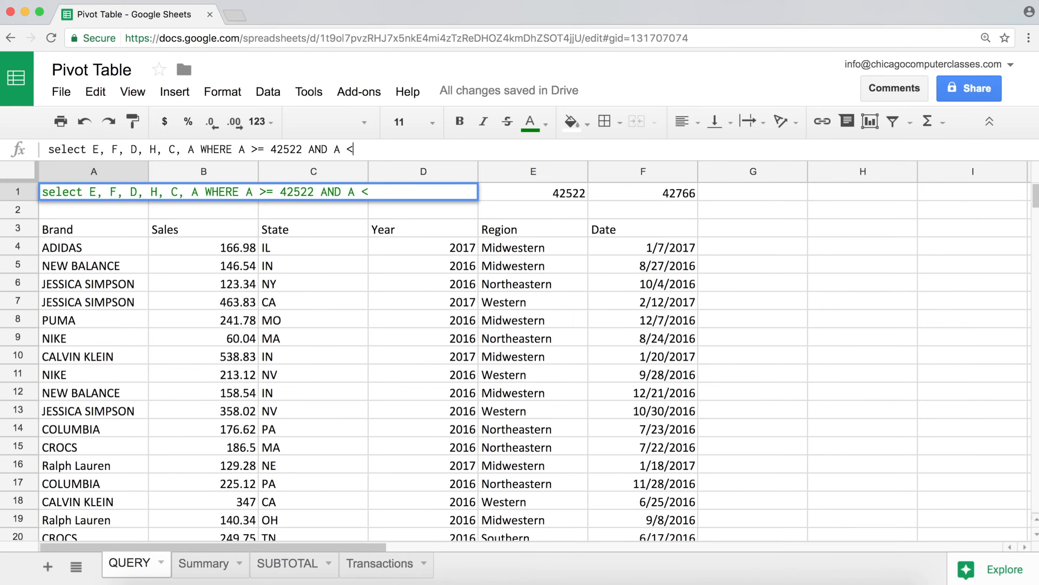
type("=42766")
key("Return")
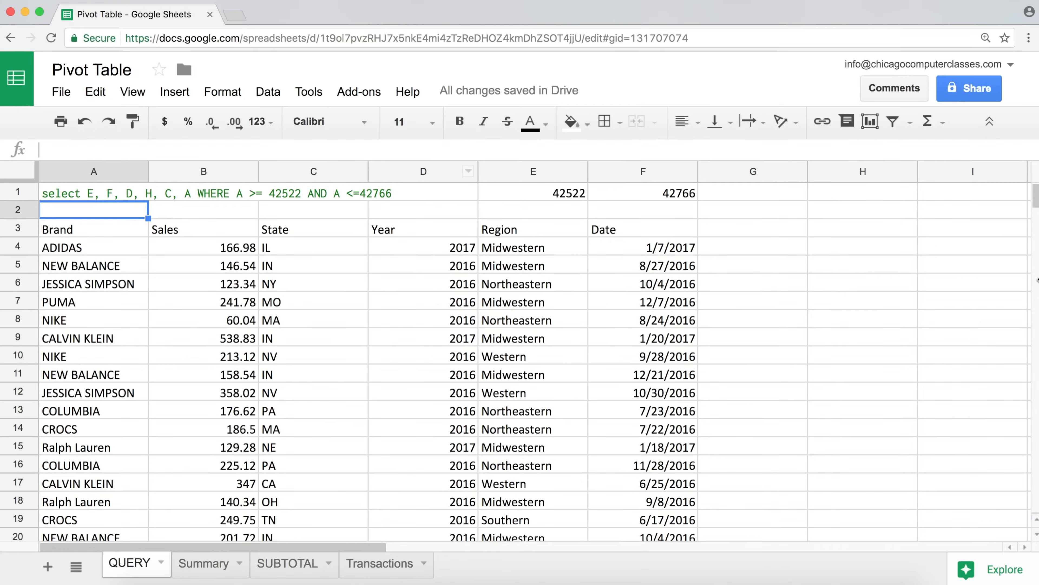
left_click(663, 249)
scroll(667, 284, "down", 5)
key("ctrl+Home")
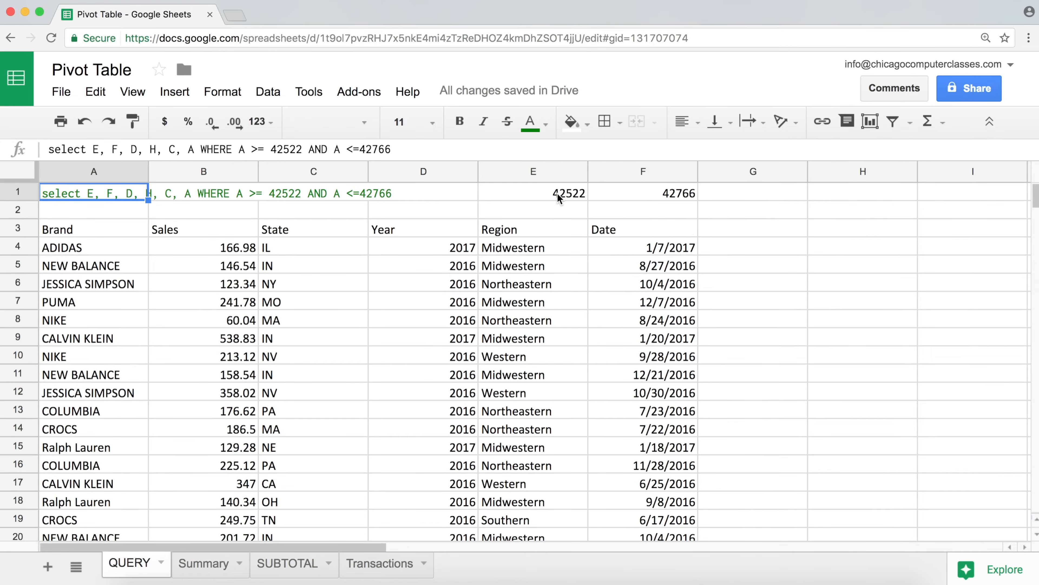
Format cells E1 and F1 as Date.
left_click_drag(557, 192, 619, 200)
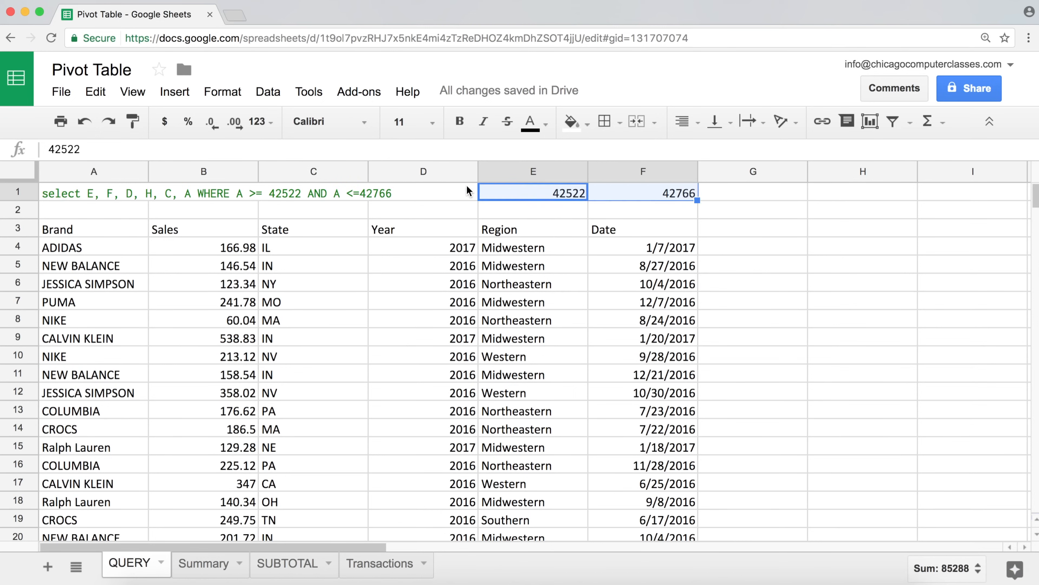
left_click(271, 122)
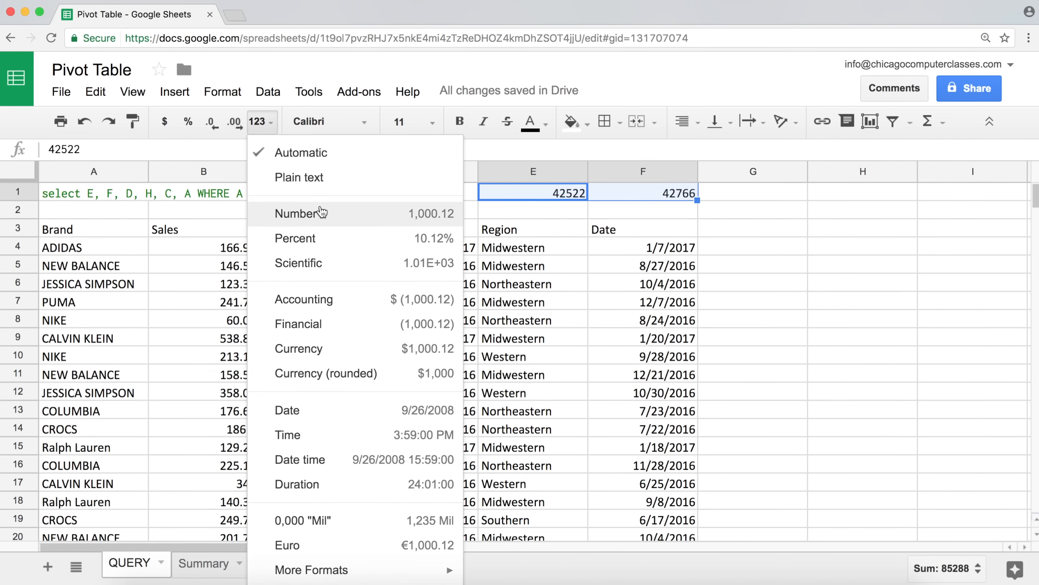
left_click(327, 413)
left_click(596, 198)
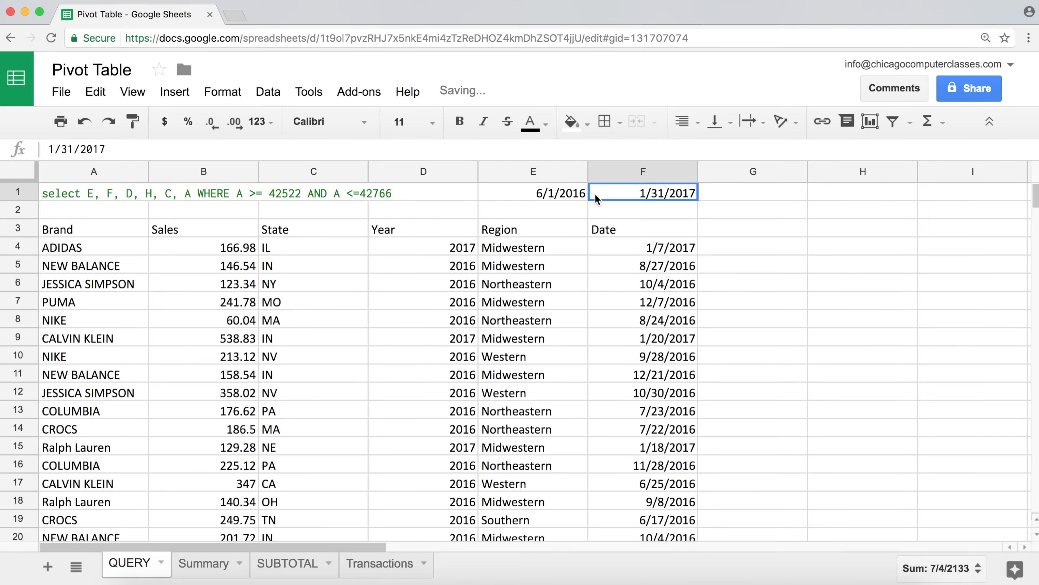
left_click(563, 194)
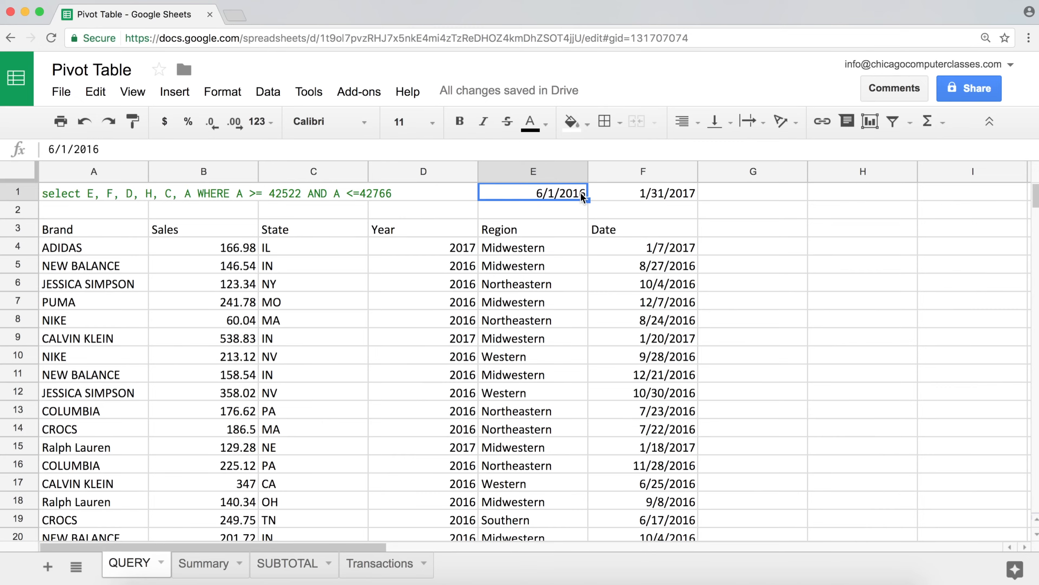
left_click_drag(599, 195, 571, 194)
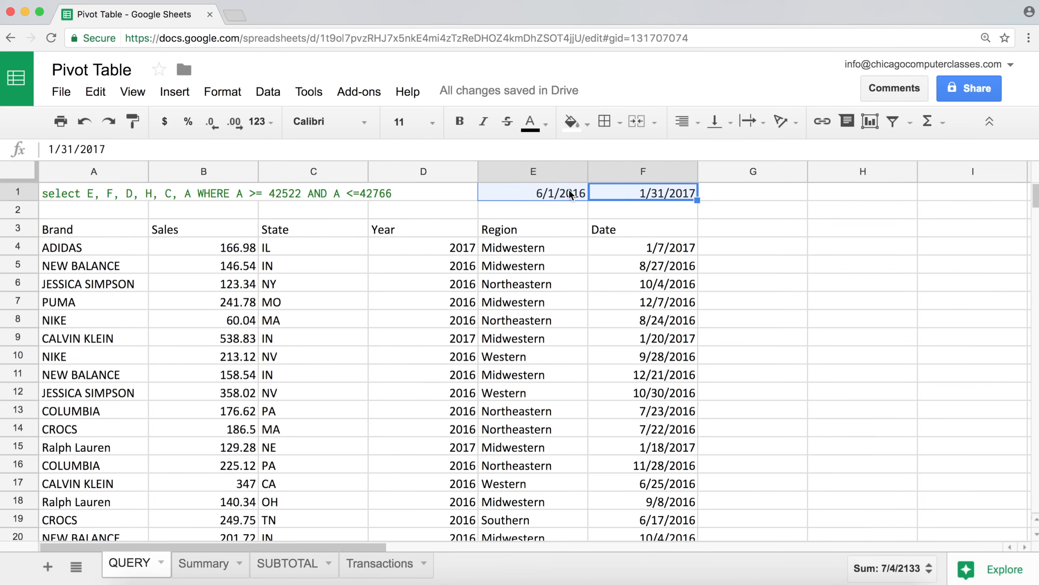
left_click(571, 194)
left_click(655, 194)
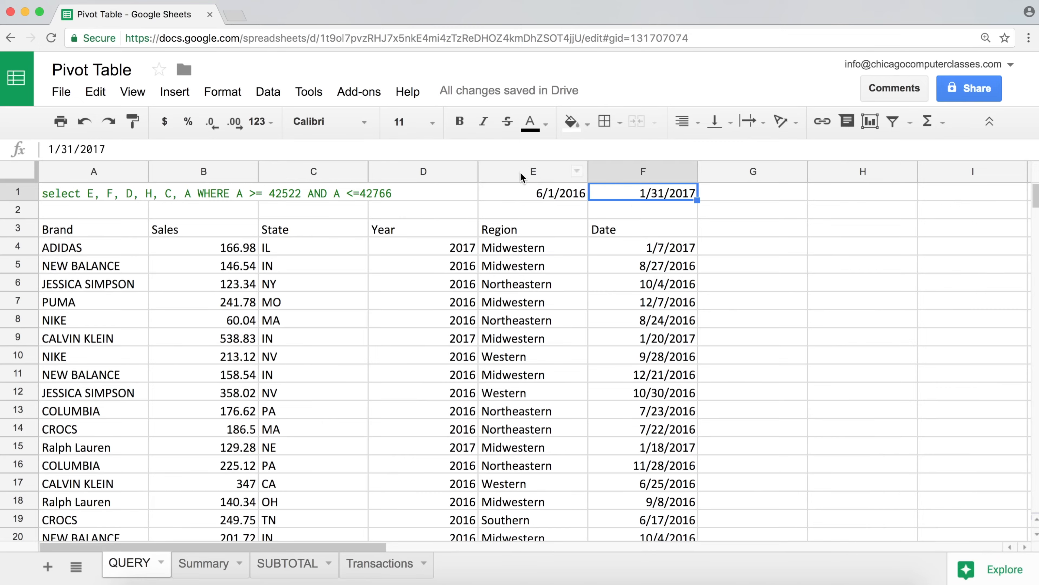
left_click(534, 192)
left_click(628, 191)
Insert a row above row 1 and label the two date cells Start in E1 and End in F1.
right_click(27, 194)
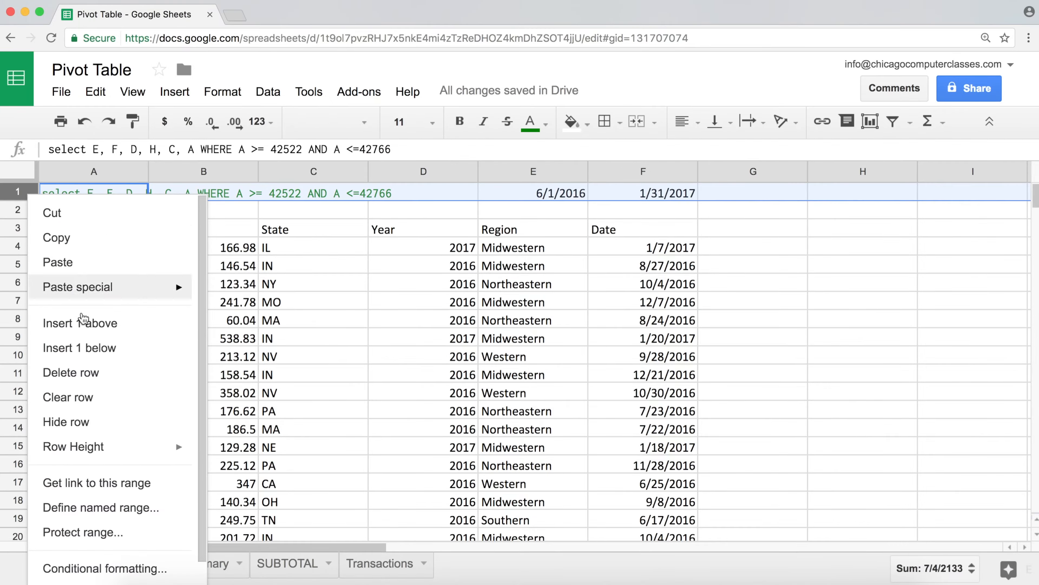
left_click(91, 335)
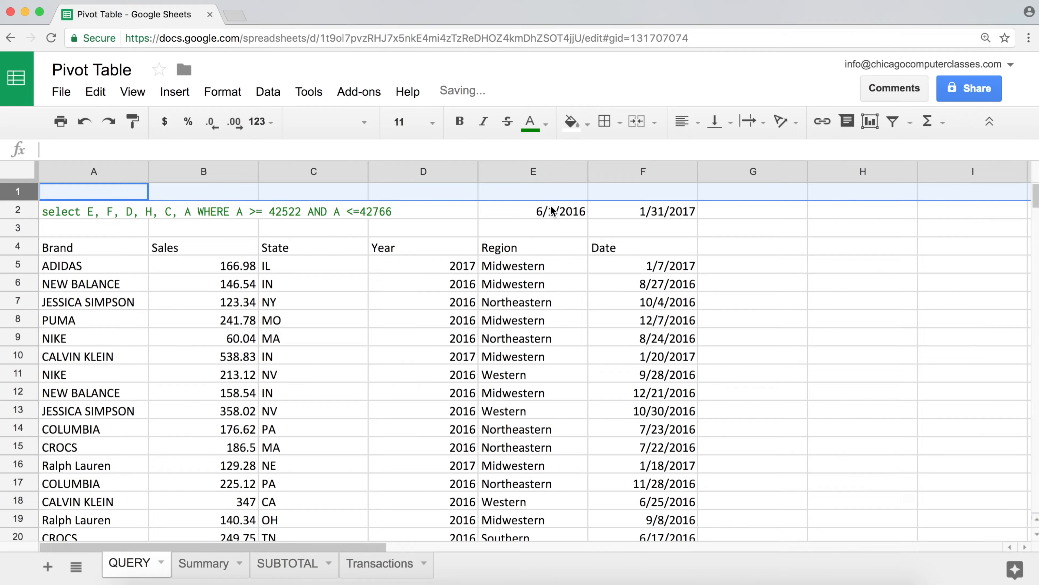
left_click(542, 194)
type("Start")
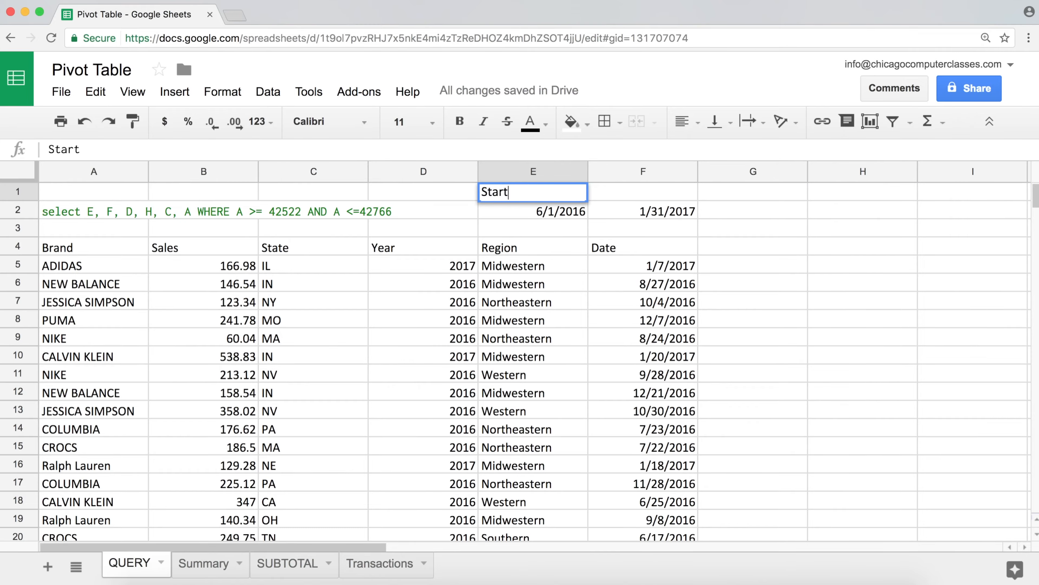
key("Tab")
type("End")
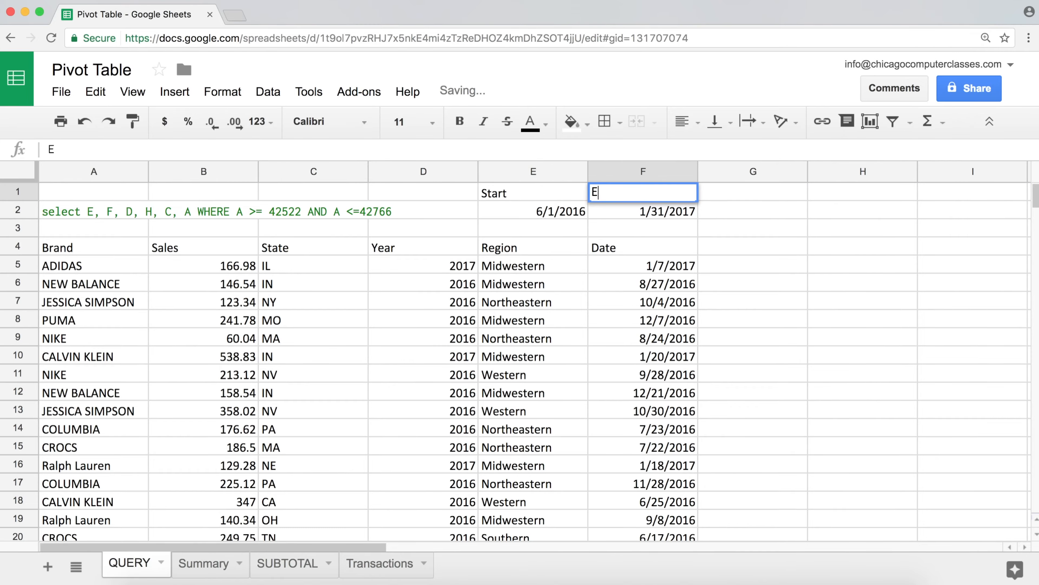
left_click(577, 231)
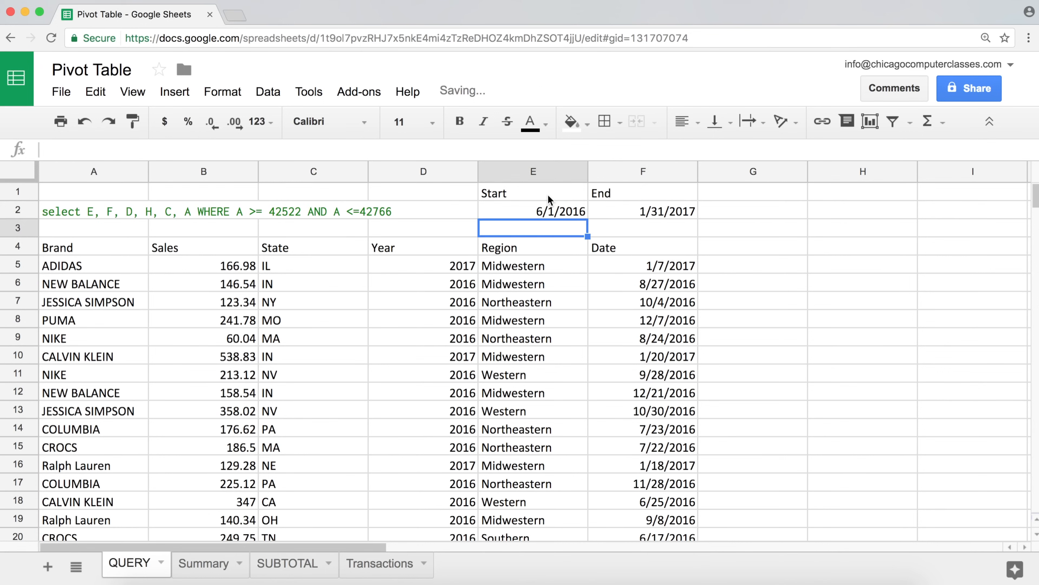
left_click_drag(539, 193, 624, 217)
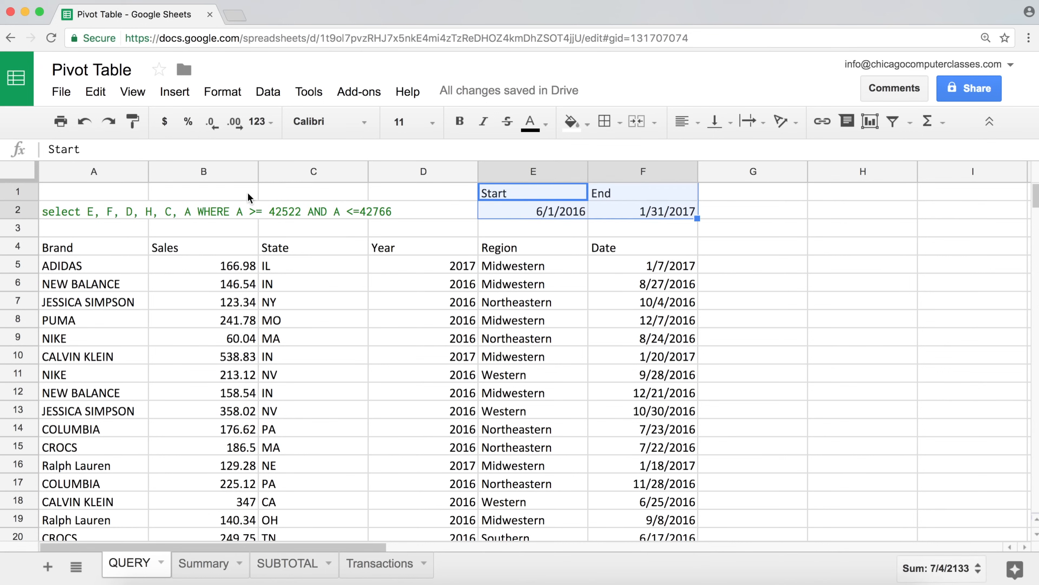
left_click(65, 207)
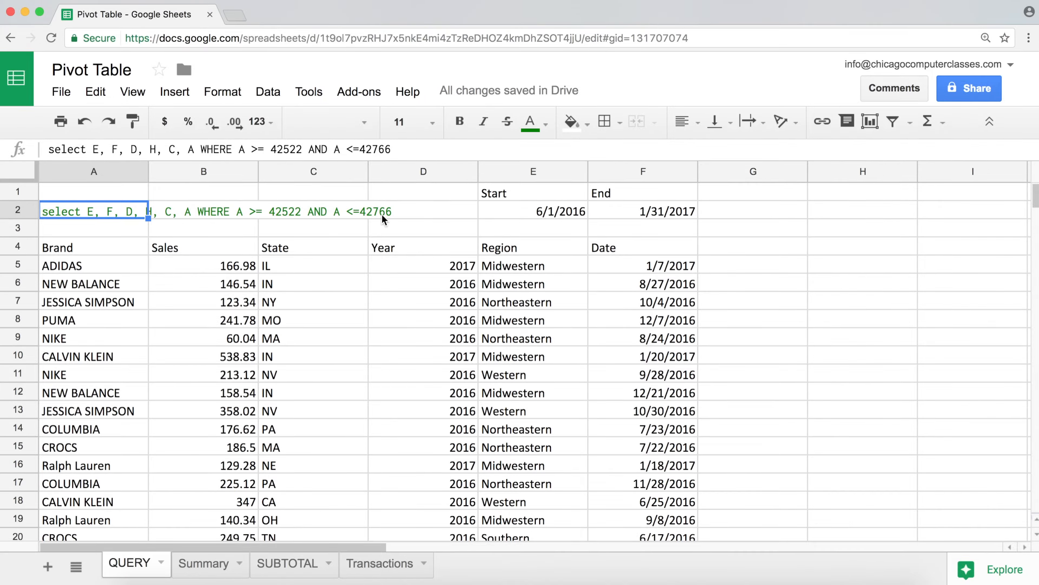
left_click_drag(551, 222, 626, 192)
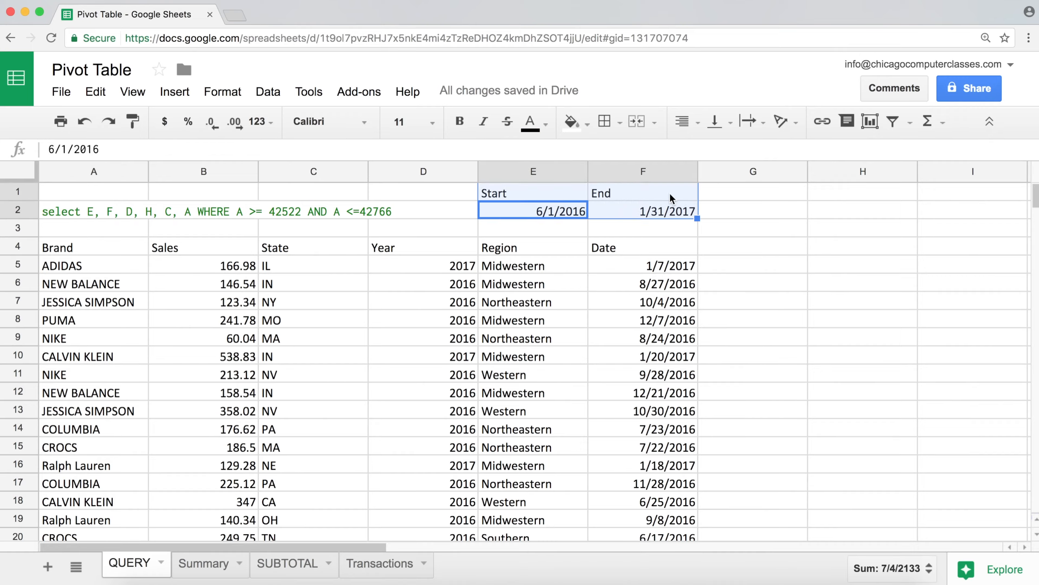
Enter the sample text abc in H3 and def in I3, in the empty area beside the query output.
left_click(783, 210)
key("Right")
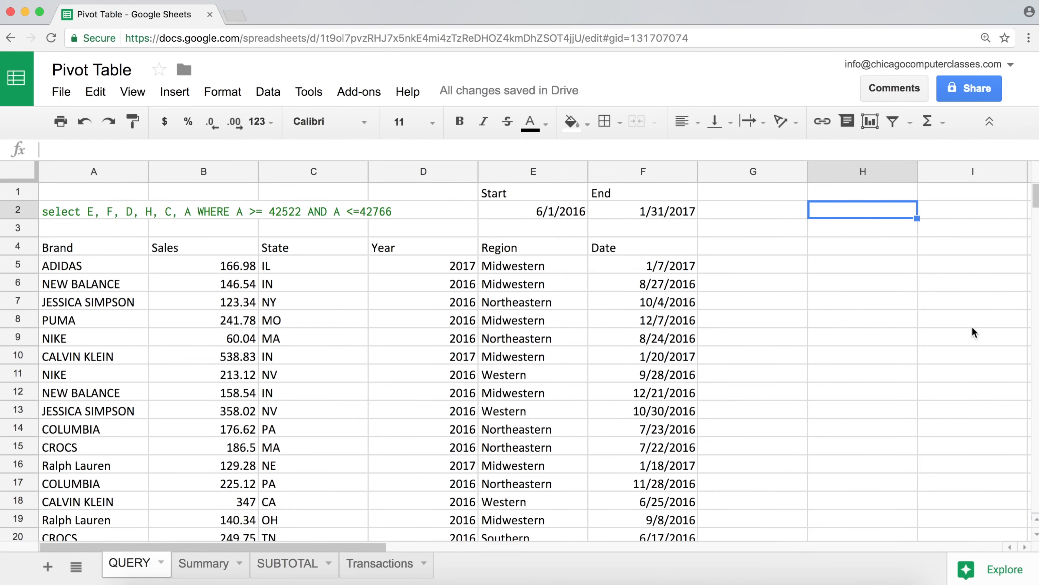
left_click(1027, 547)
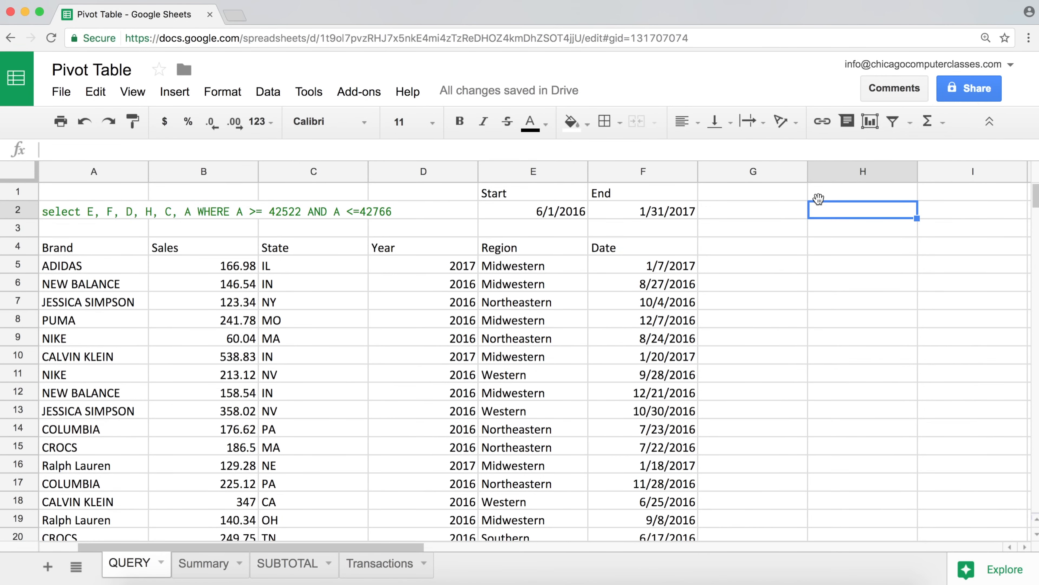
key("Right")
key("Right")
key("Left")
key("Left")
key("Left")
key("Down")
key("Right")
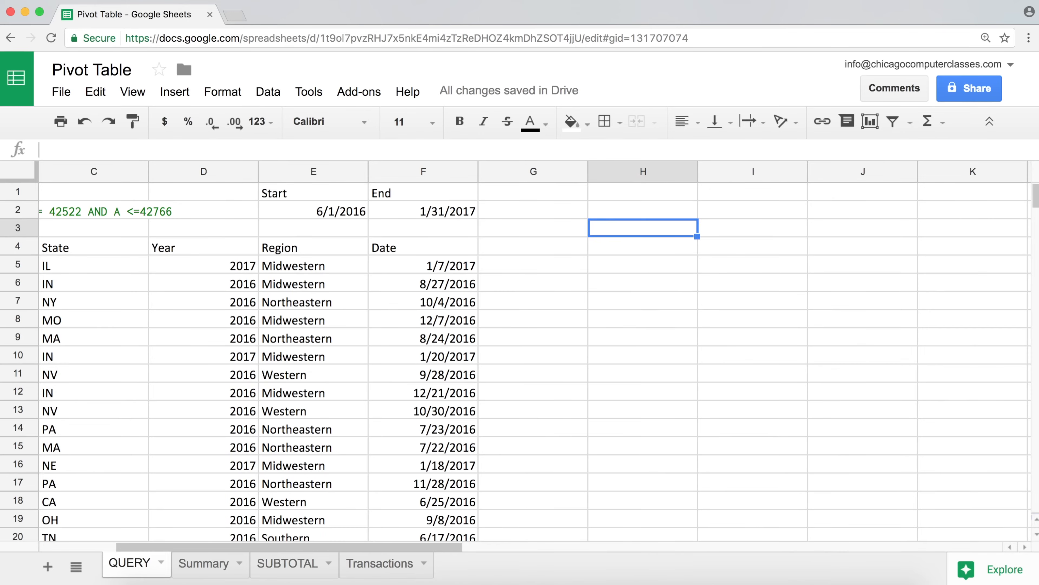
type("abc")
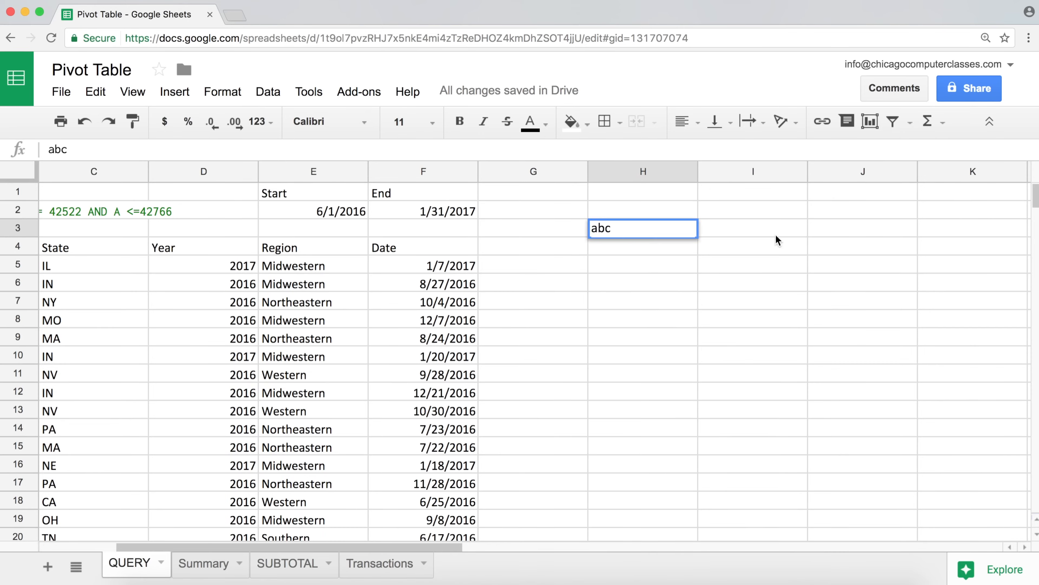
left_click(776, 239)
type("def")
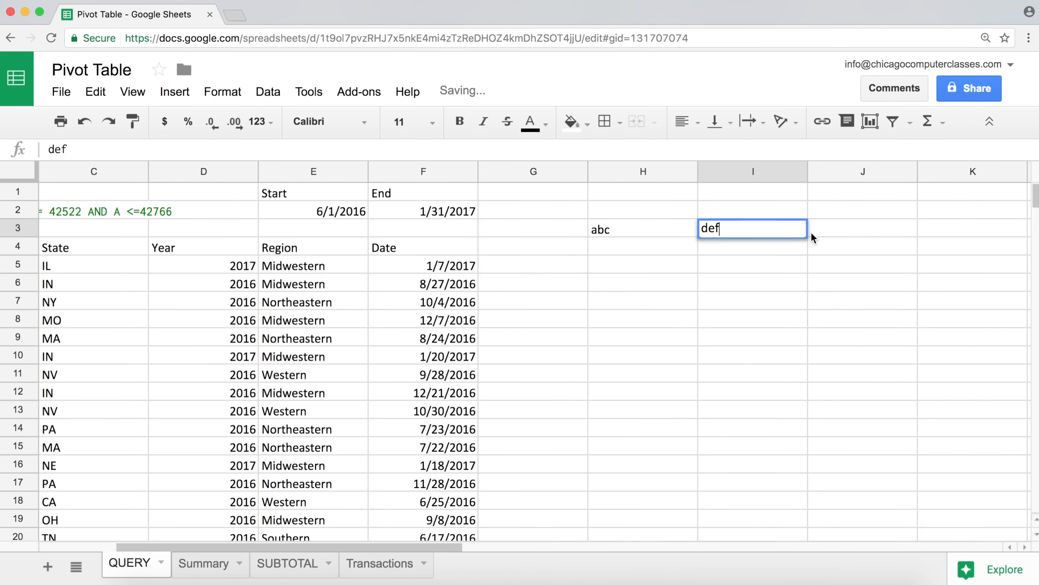
left_click(831, 232)
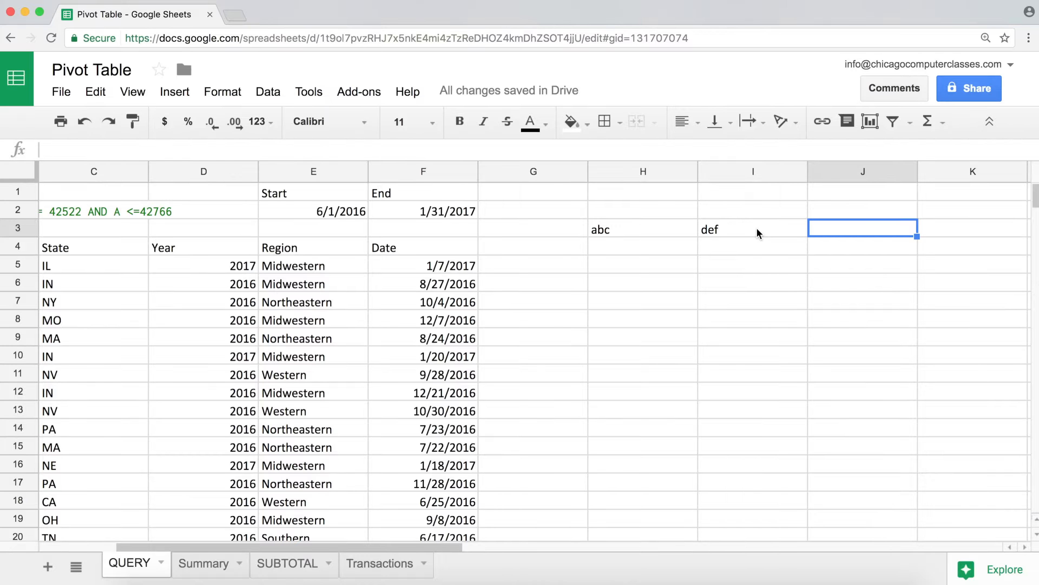
Concatenate the two sample cells in J3 with the formula =H3&I3.
type("=")
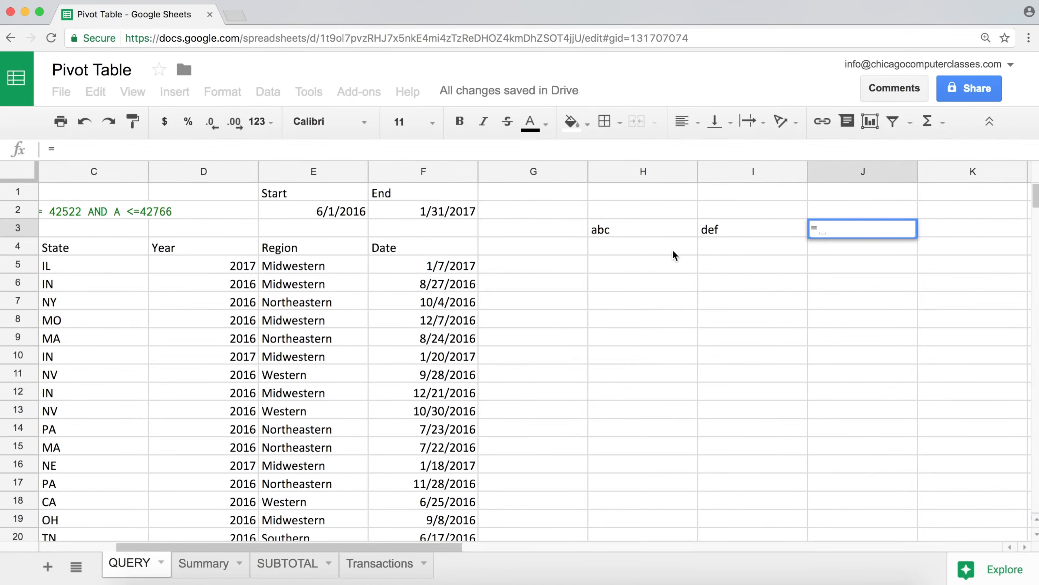
left_click(631, 230)
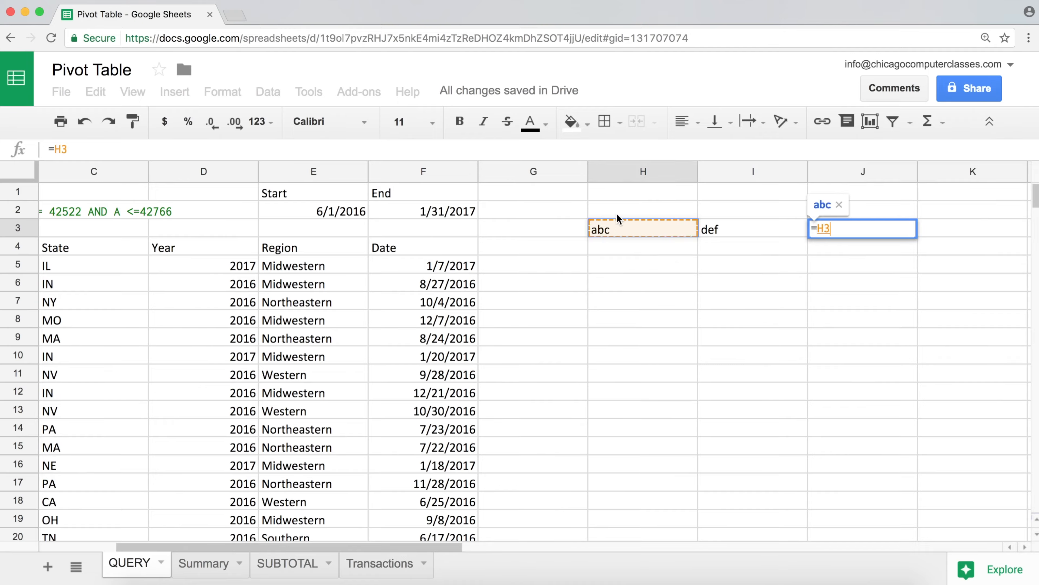
type("&")
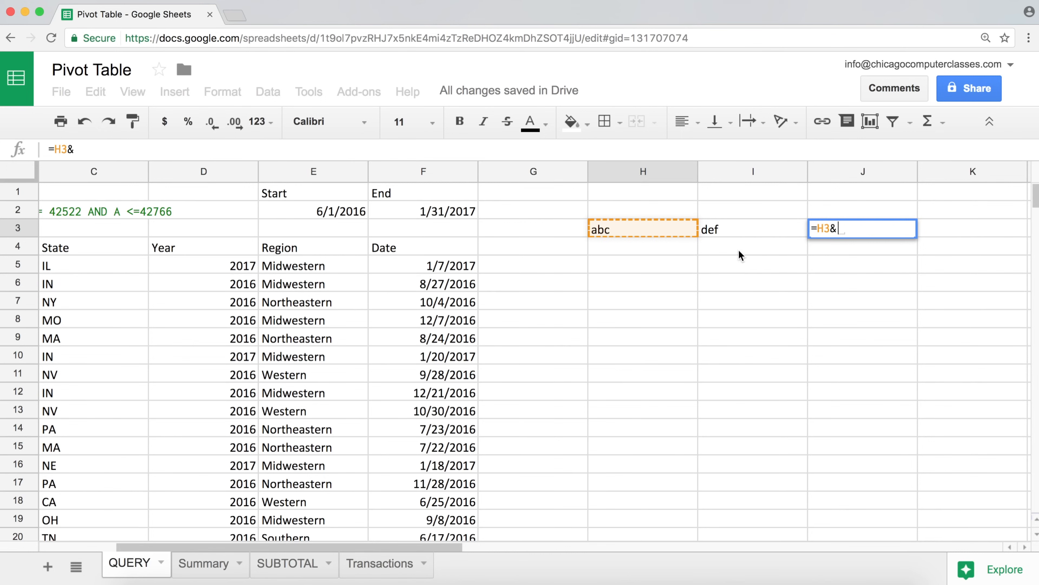
left_click(742, 231)
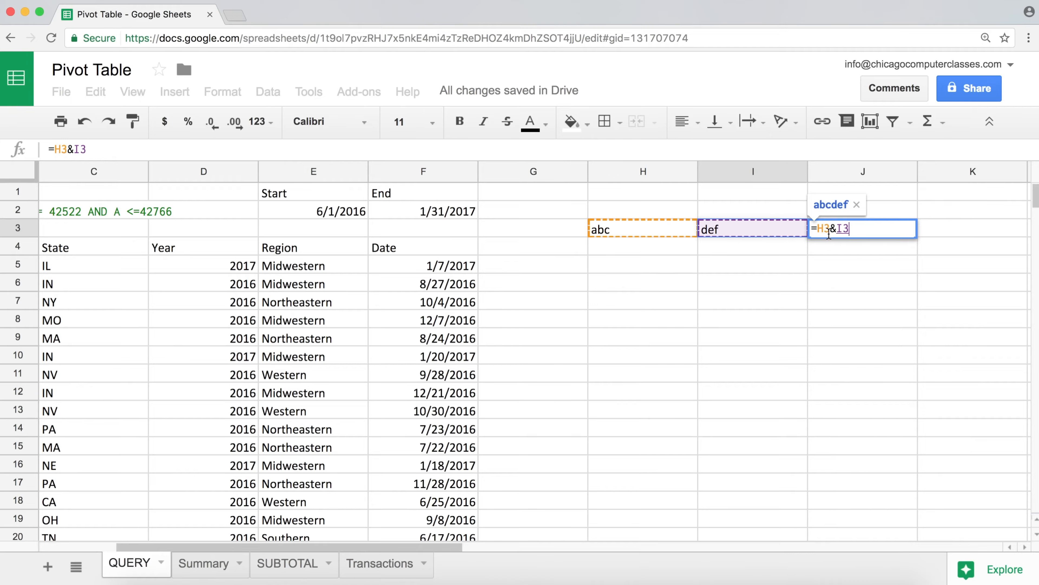
left_click_drag(829, 231, 815, 229)
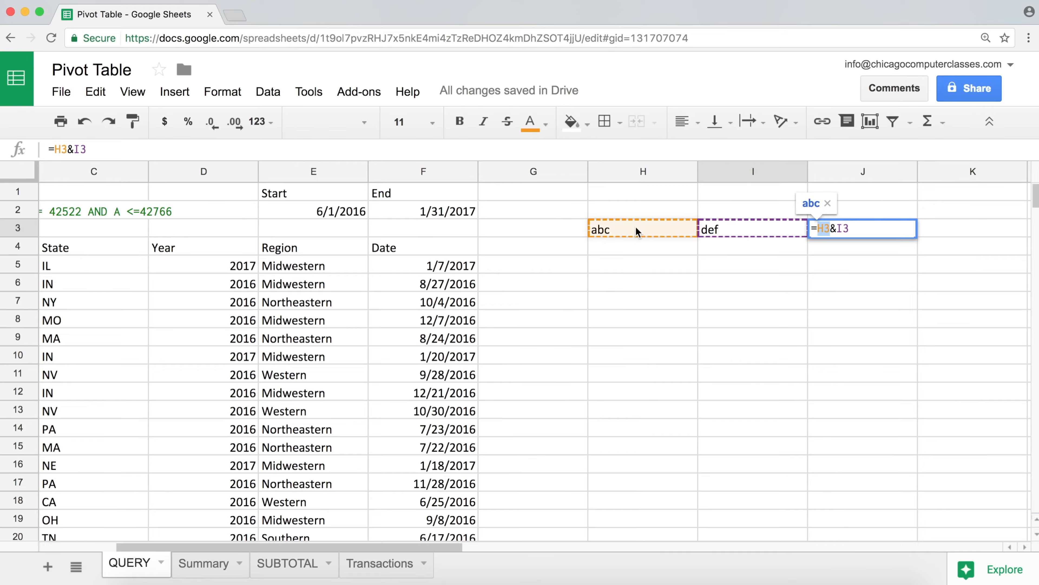
left_click(835, 230)
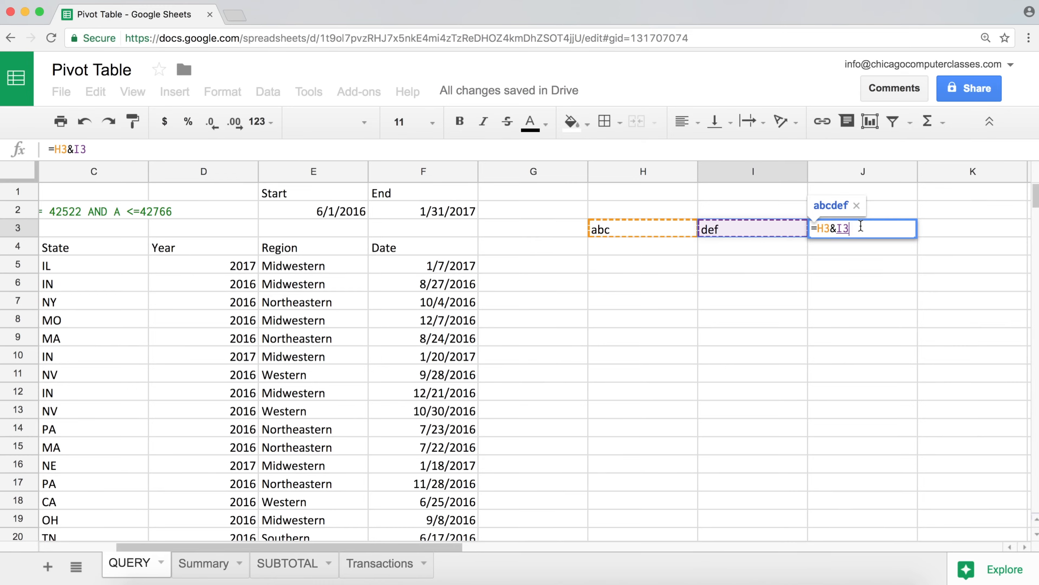
key("Return")
left_click(824, 233)
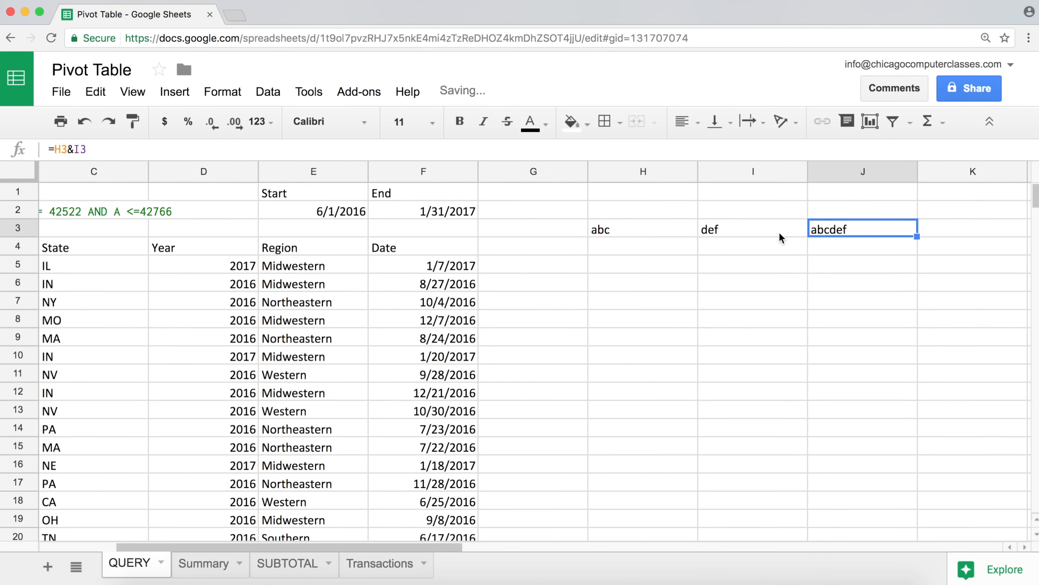
Replace the I3 reference in J3's formula with the quoted literal text mytext.
double_click(830, 227)
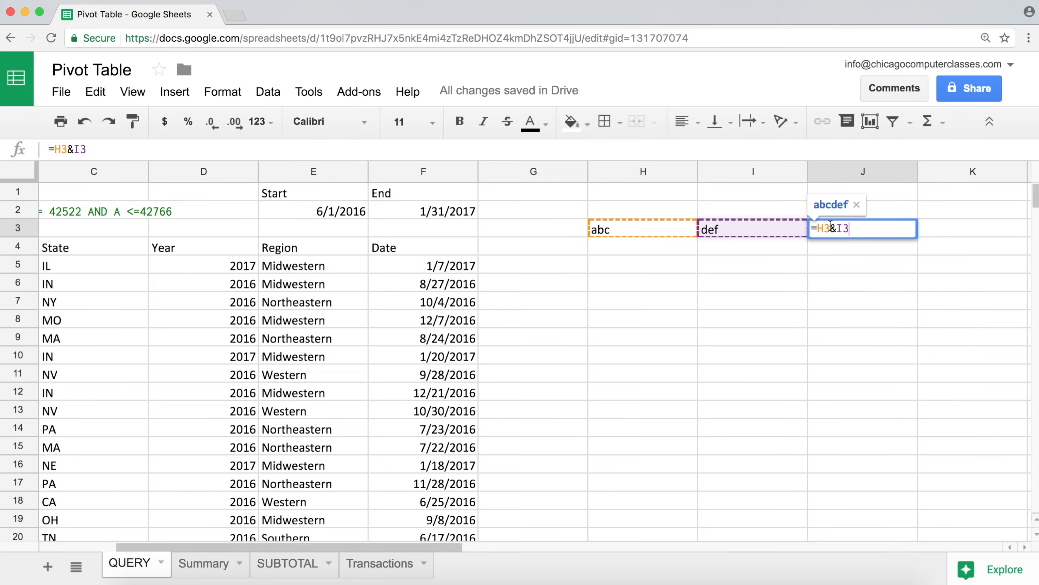
left_click(855, 230)
key("BackSpace")
key("BackSpace")
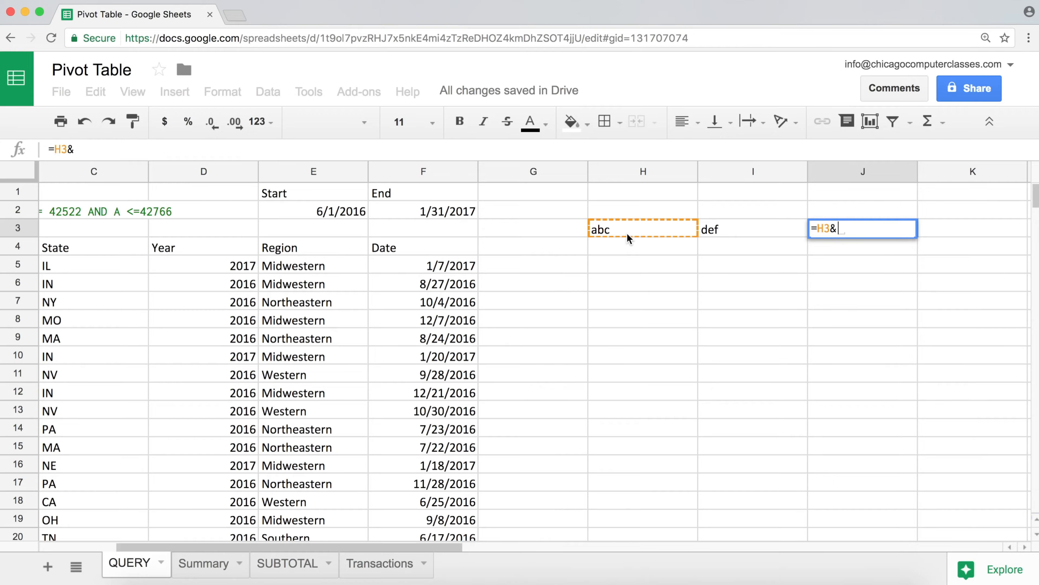
type("\"")
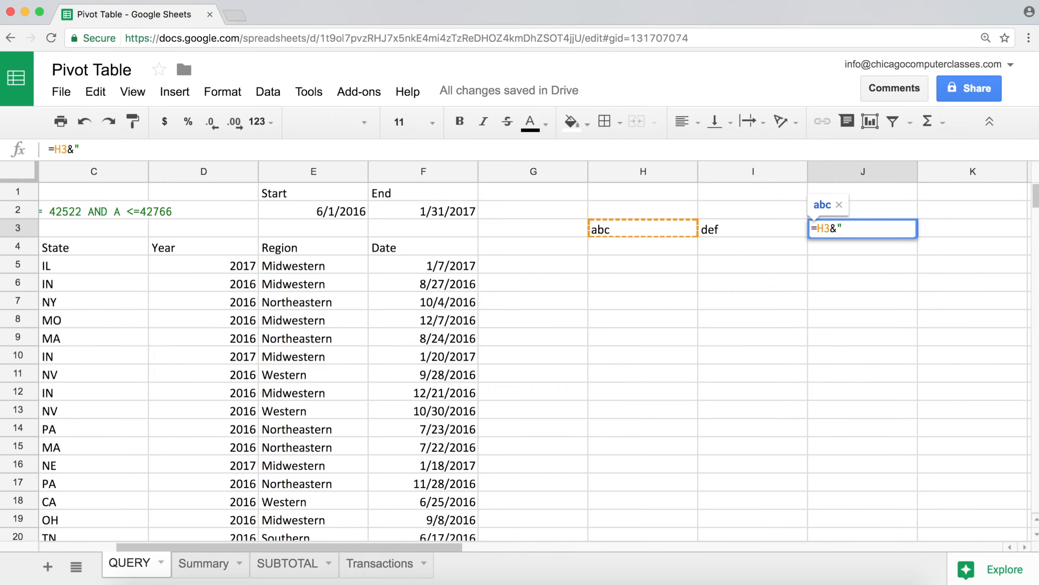
type("mytext")
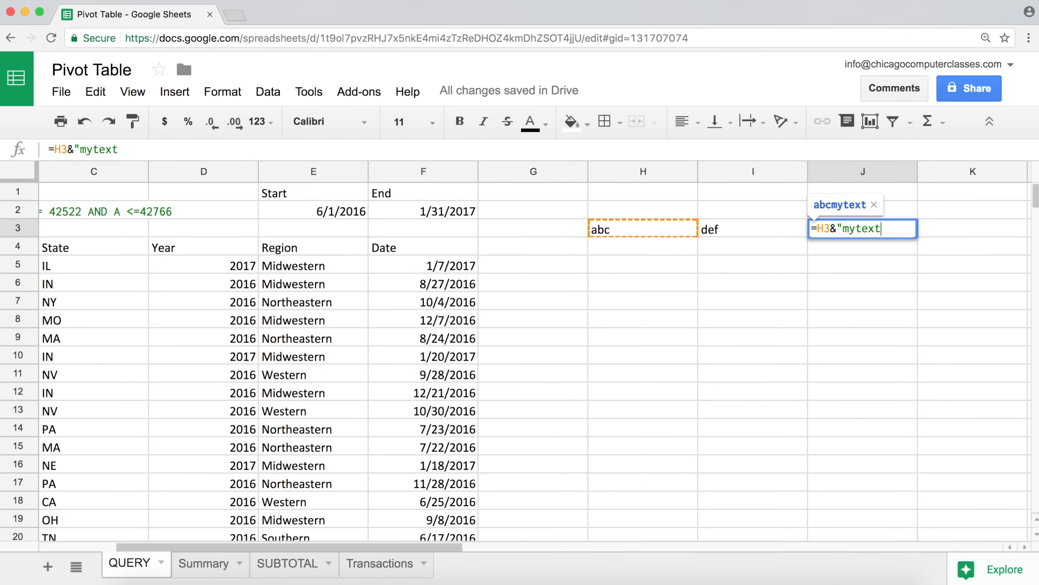
Add a space before mytext inside the quotes, completing J3's formula as =H3&" mytext".
left_click(845, 225)
left_click(895, 226)
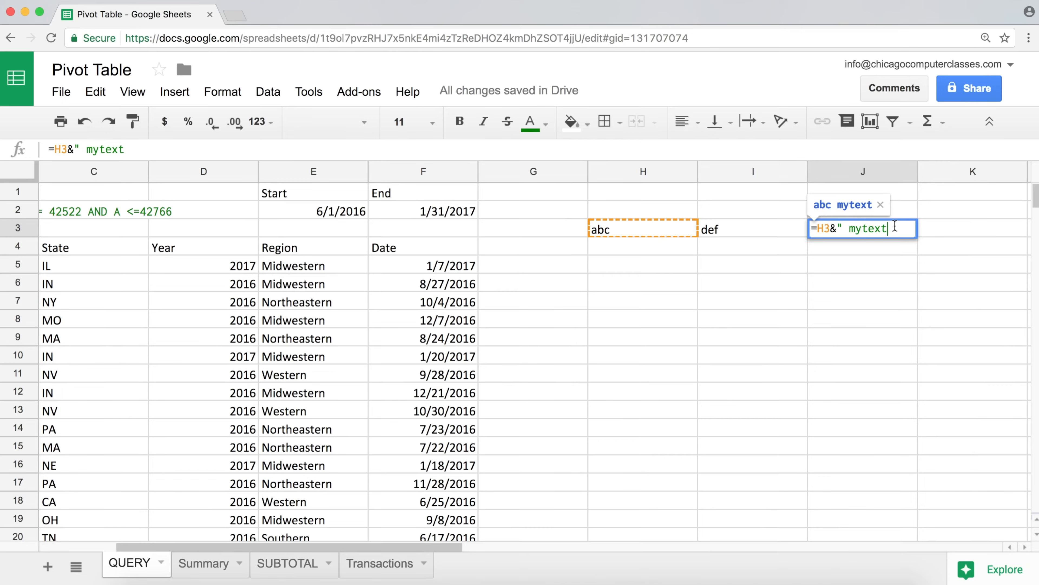
key("shift+Return")
type("\"")
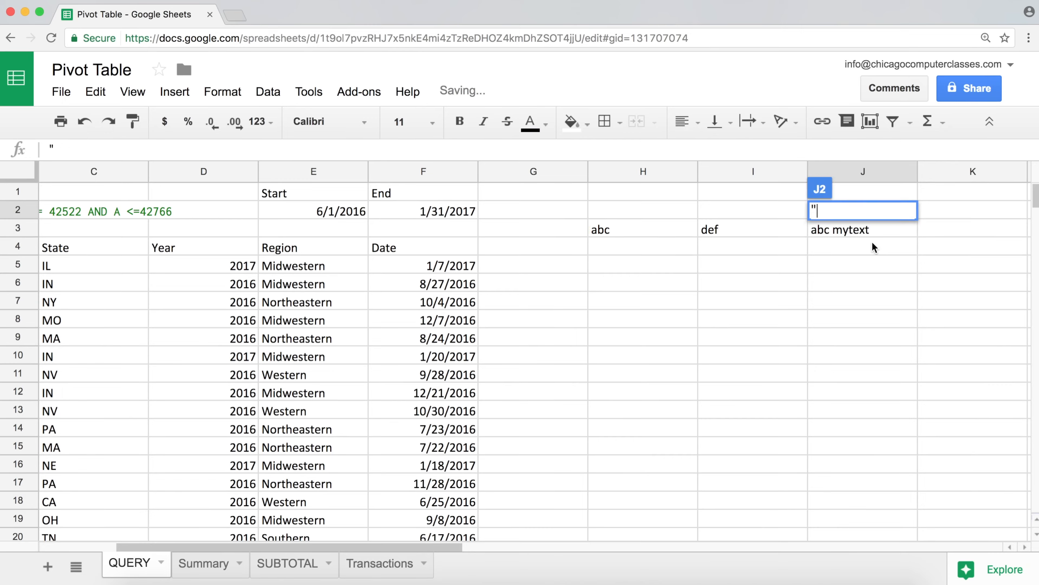
key("Escape")
left_click(830, 233)
double_click(849, 232)
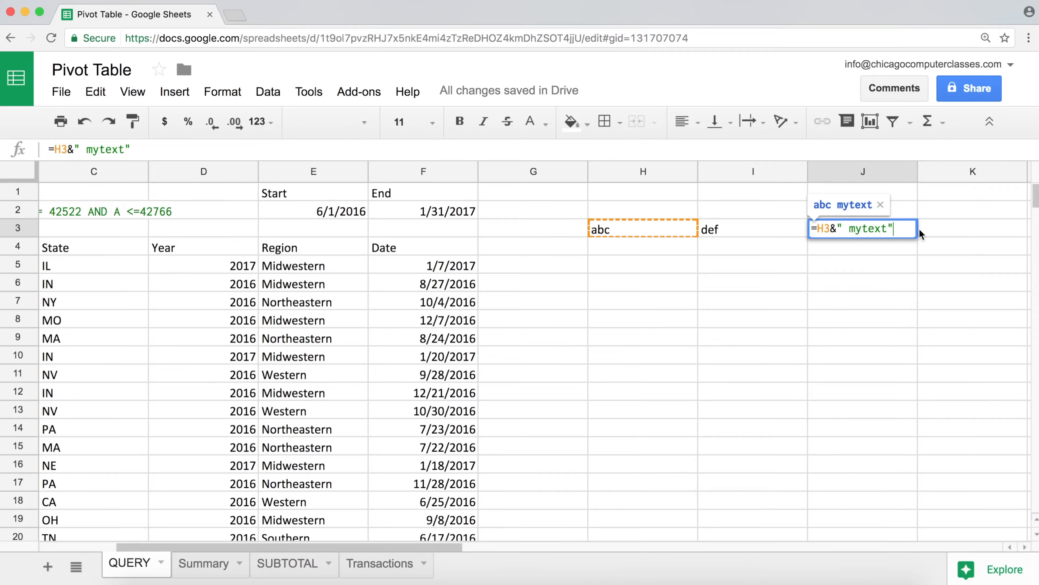
key("Return")
left_click(891, 228)
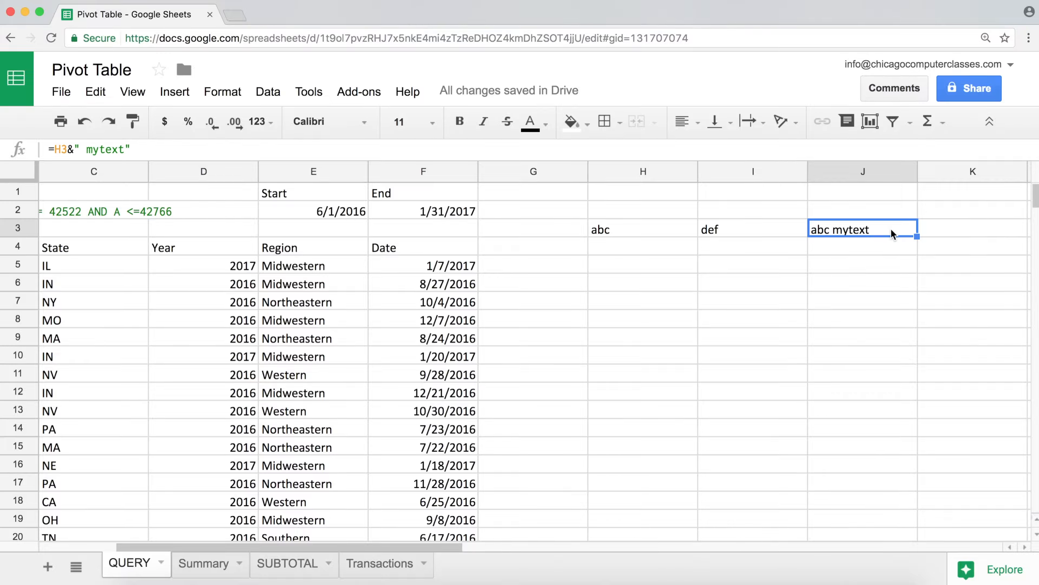
Extend the formula in J3 to =H3&" mytext"&I3 so the literal text joins both sample cells.
double_click(891, 229)
left_click(895, 229)
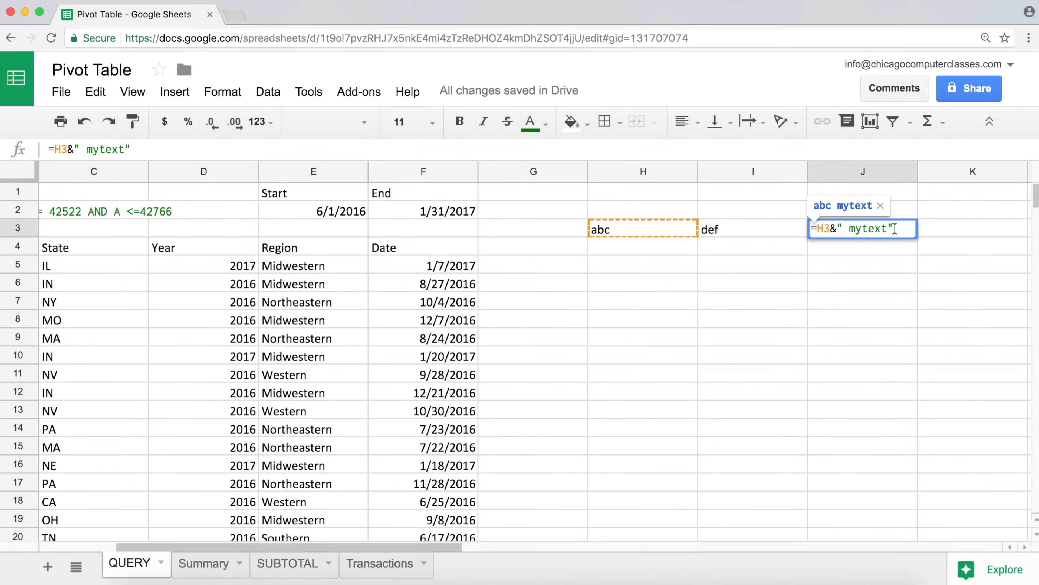
type("&")
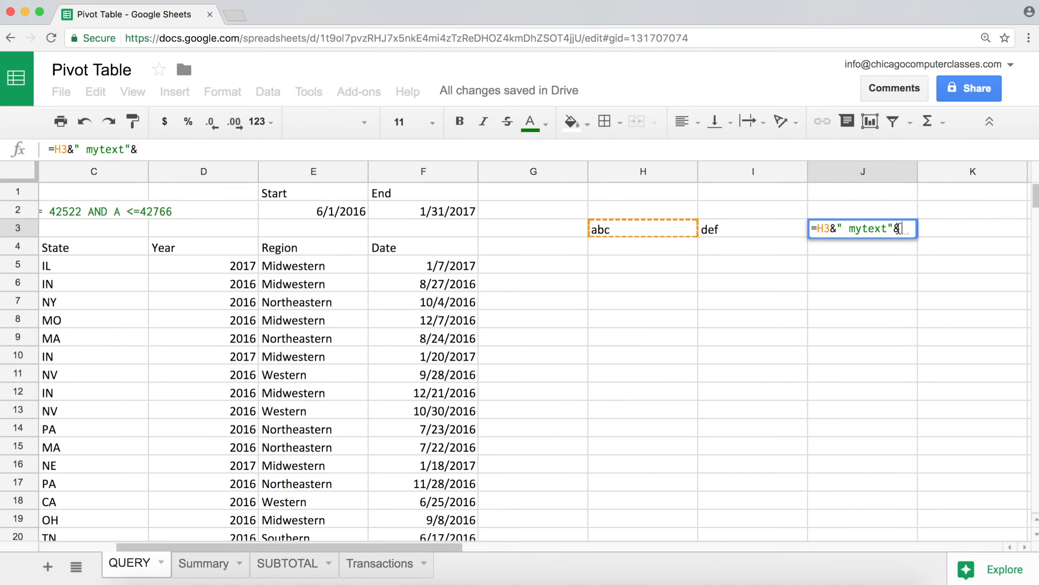
left_click(743, 231)
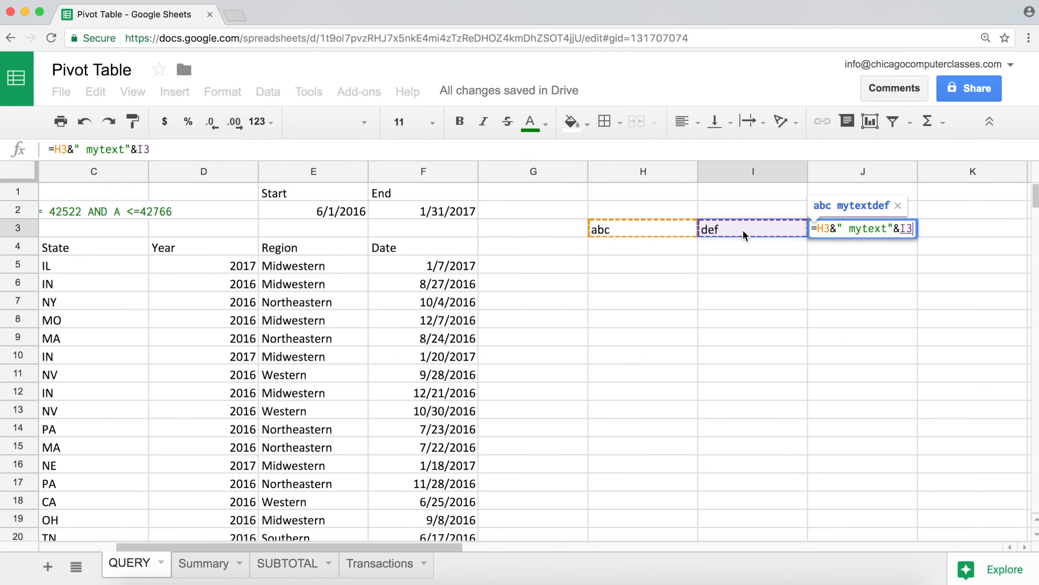
key("Return")
left_click(842, 239)
double_click(842, 231)
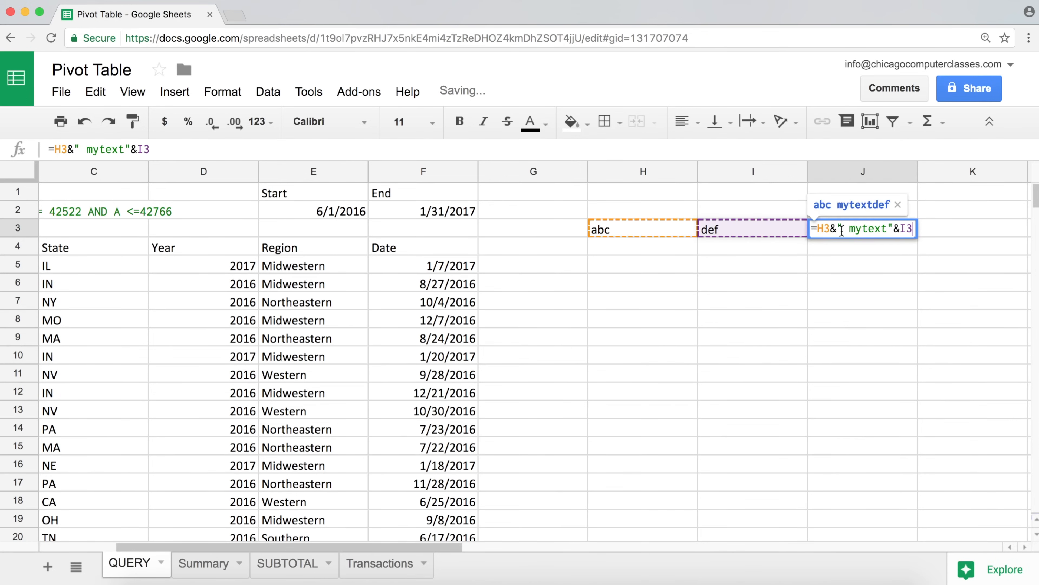
key("Return")
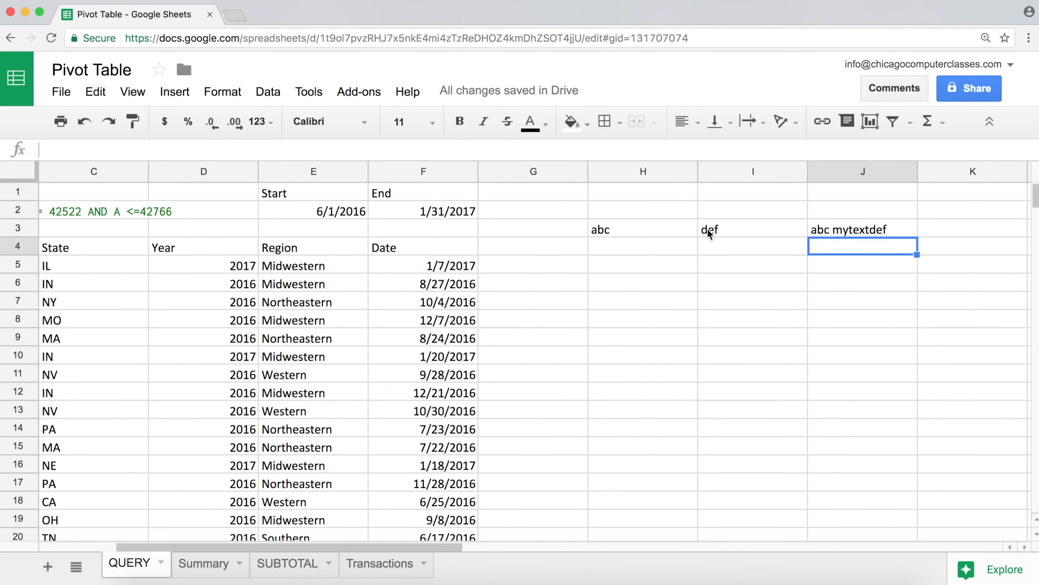
Review the sample cells and J3's concatenation formula, and clear the contents of H3:J3.
left_click(647, 230)
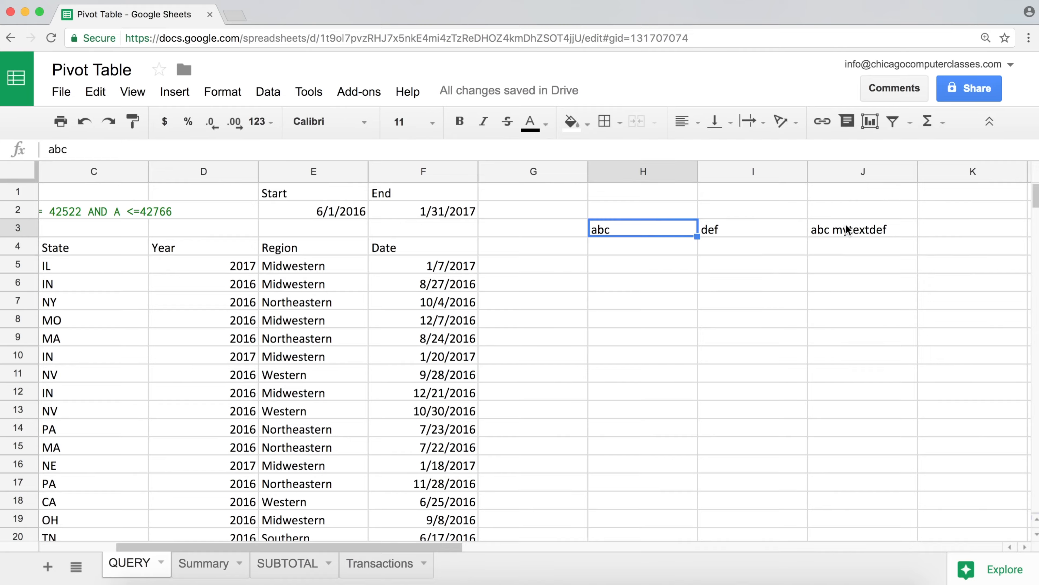
left_click(726, 224)
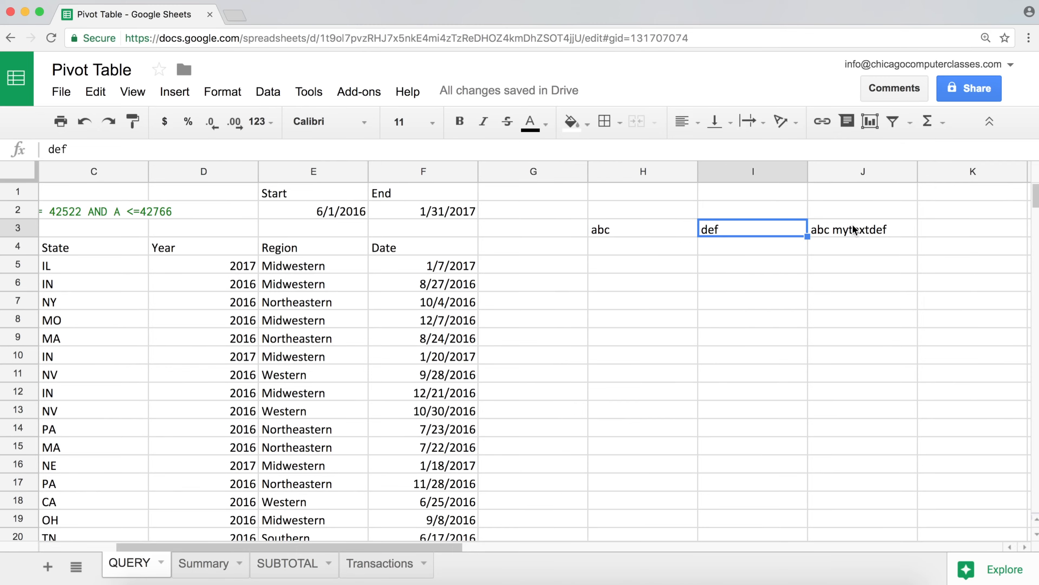
left_click(849, 222)
double_click(855, 228)
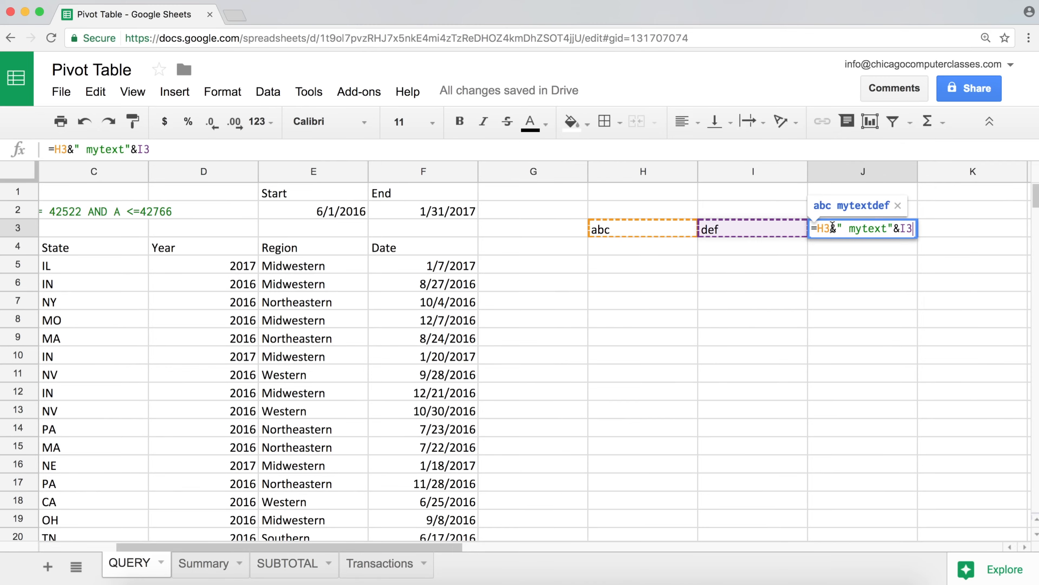
key("Escape")
left_click_drag(690, 230, 853, 236)
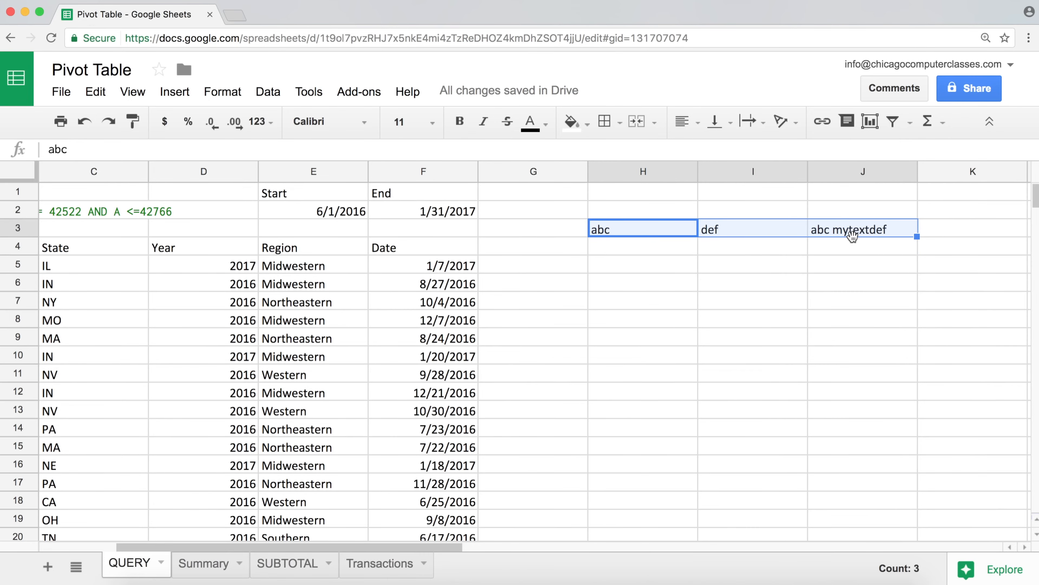
key("Delete")
Select cell A2, which holds the select query text.
left_click(94, 207)
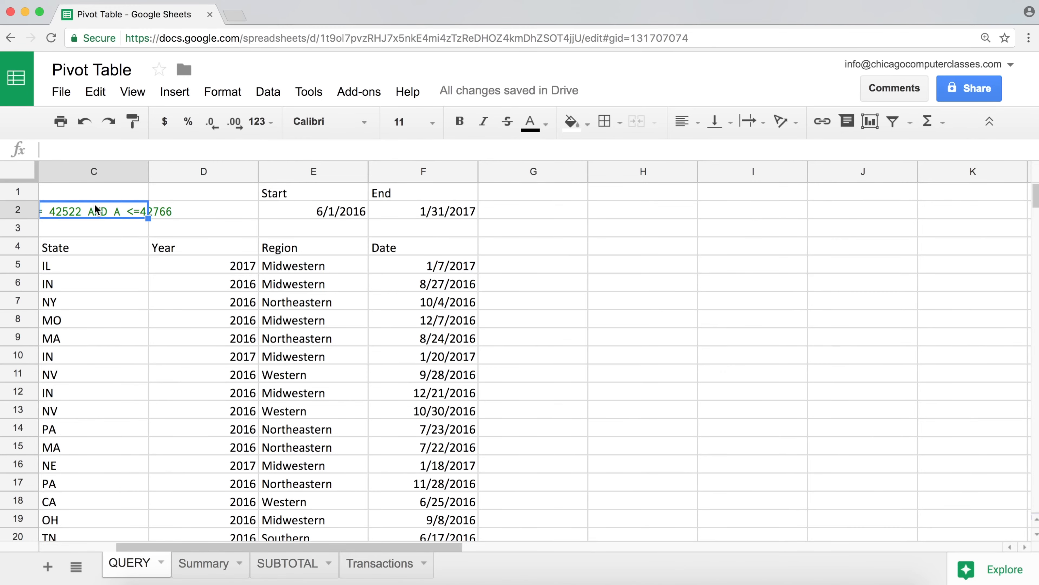
key("Left")
key("Left")
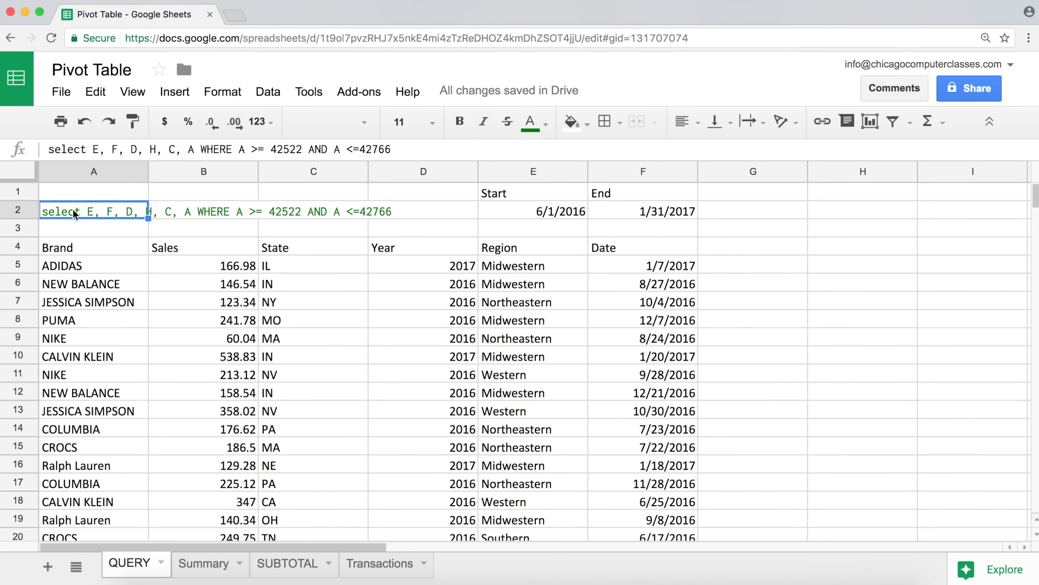